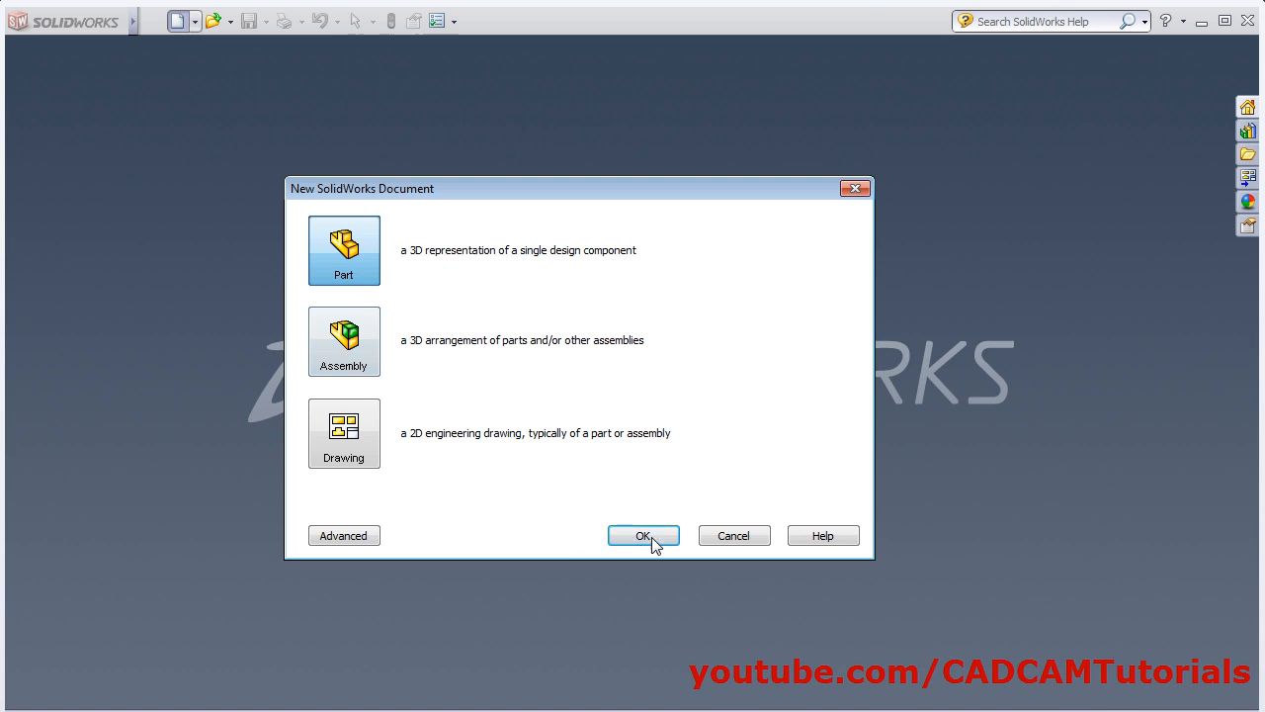
- Create a new part and start an Extruded Boss/Base with its sketch on the Top Plane
click(657, 539)
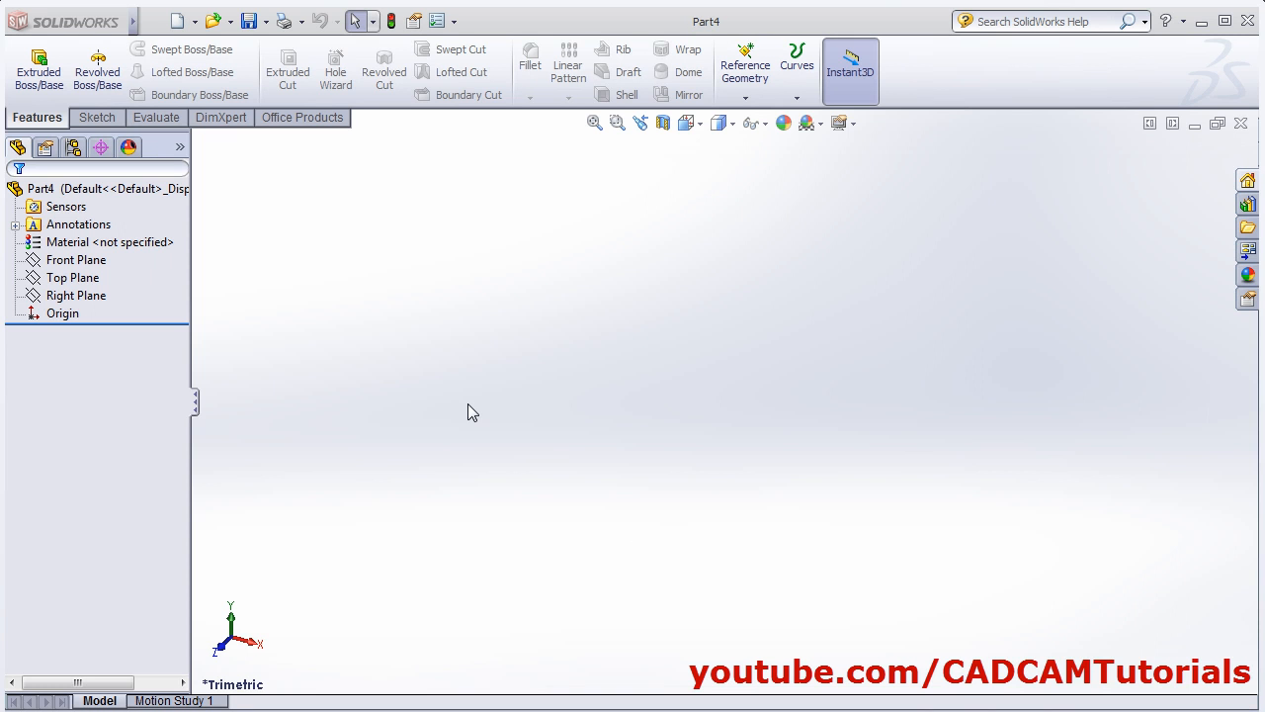
click(49, 105)
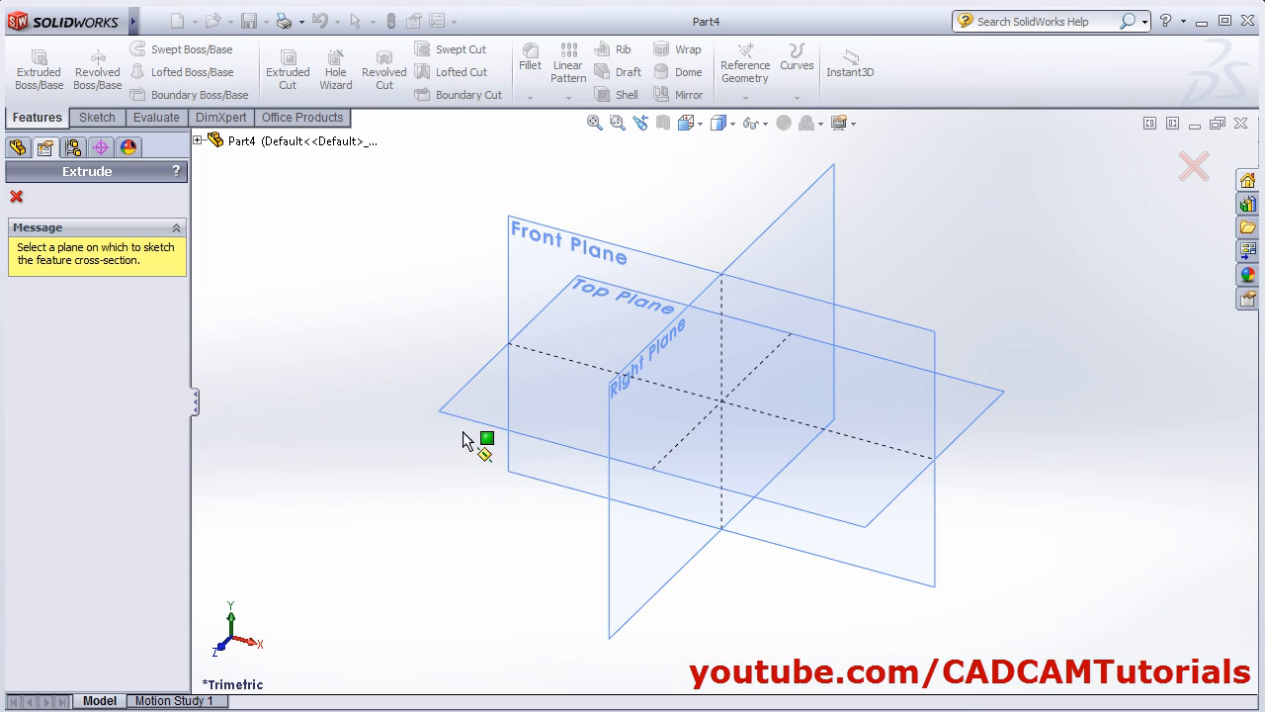
click(469, 427)
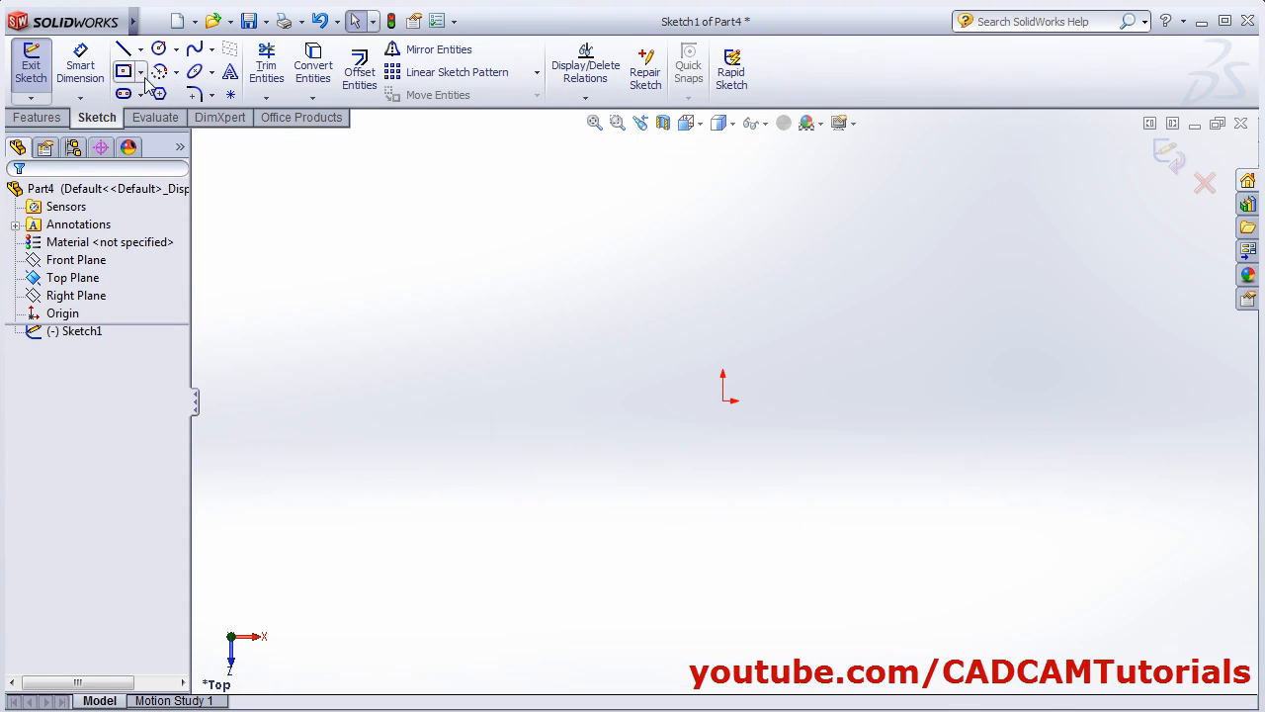
- Sketch a center rectangle about 183 by 110 mm, centered on the origin
click(124, 73)
click(723, 399)
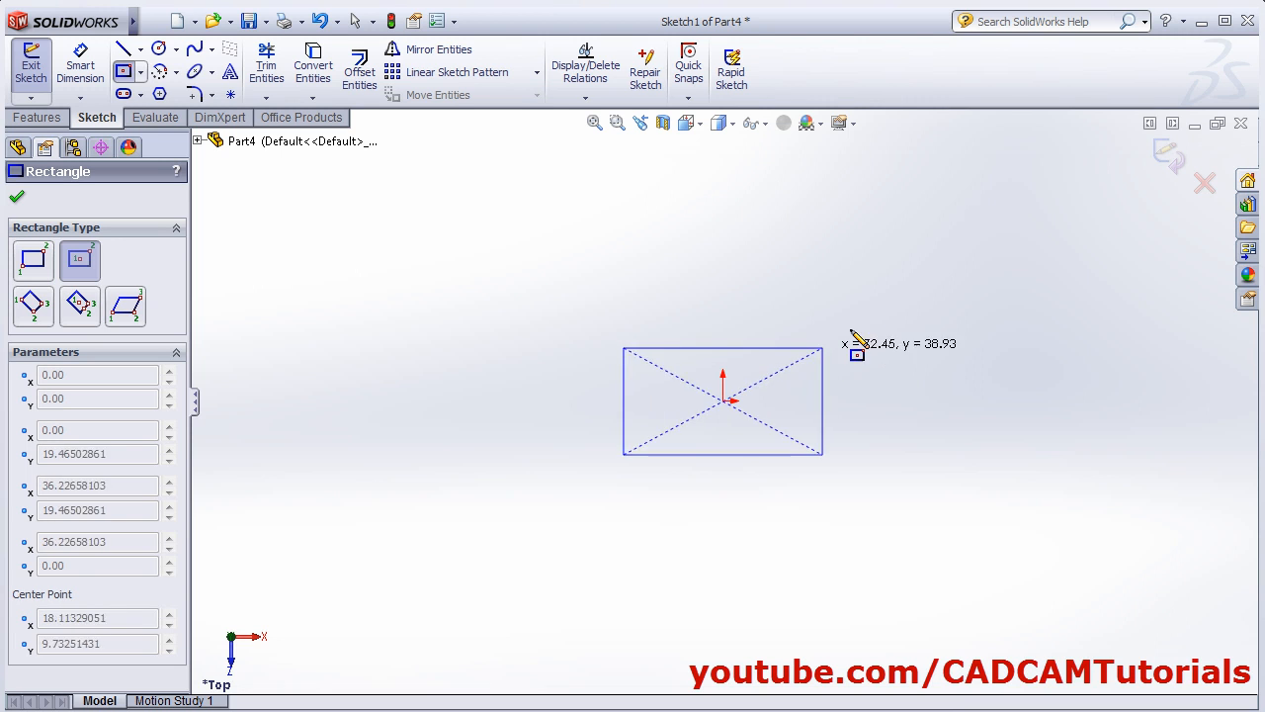
click(974, 250)
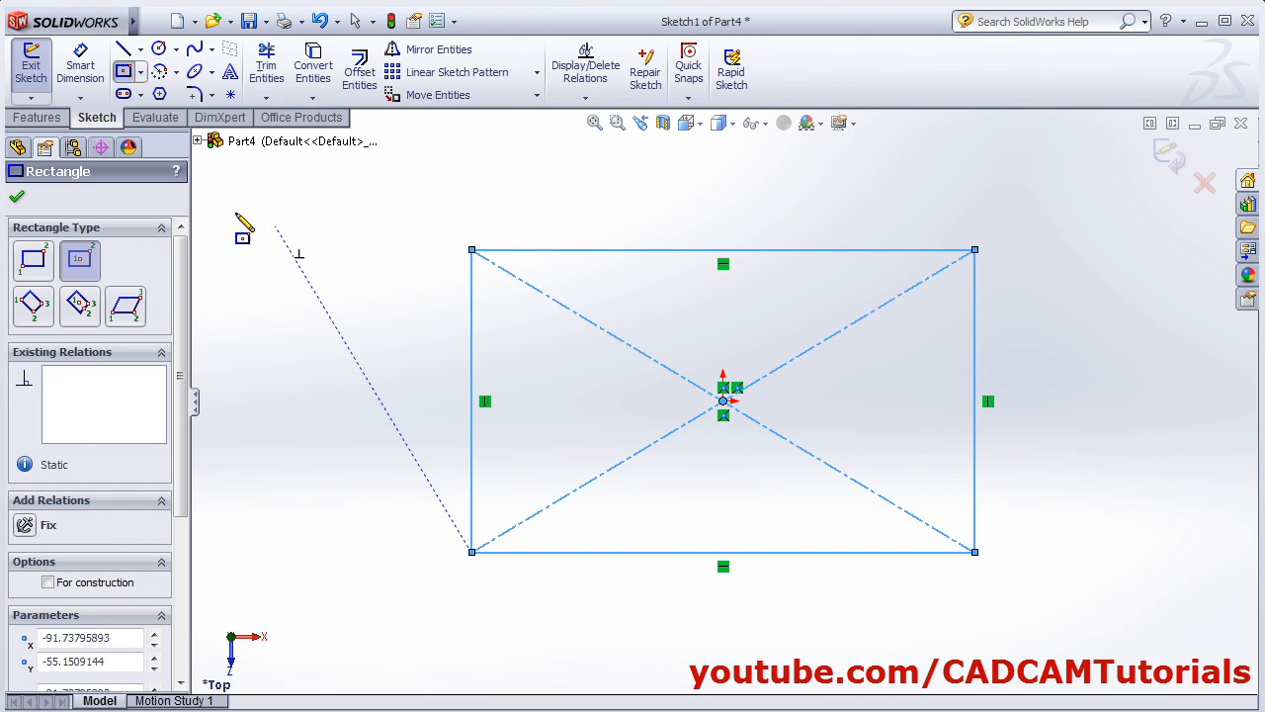
- Dimension the rectangle's lower horizontal edge to 200 mm
click(80, 65)
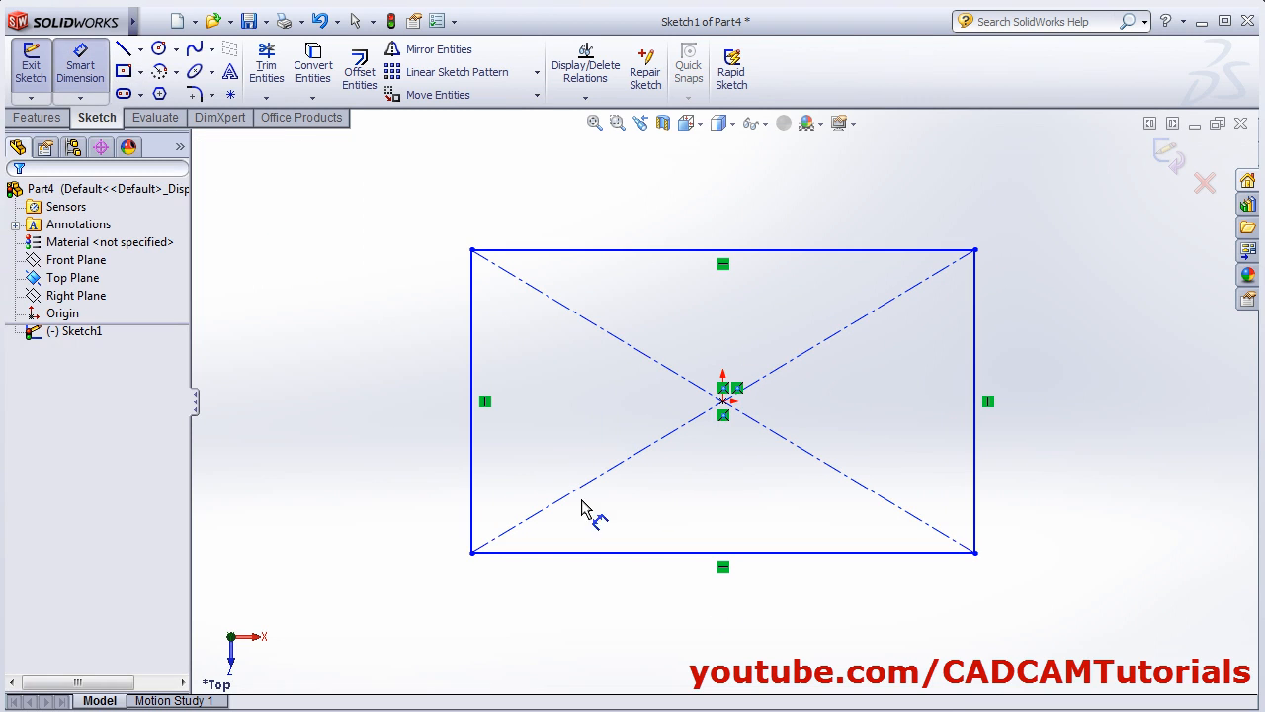
click(748, 553)
click(744, 611)
text(200)
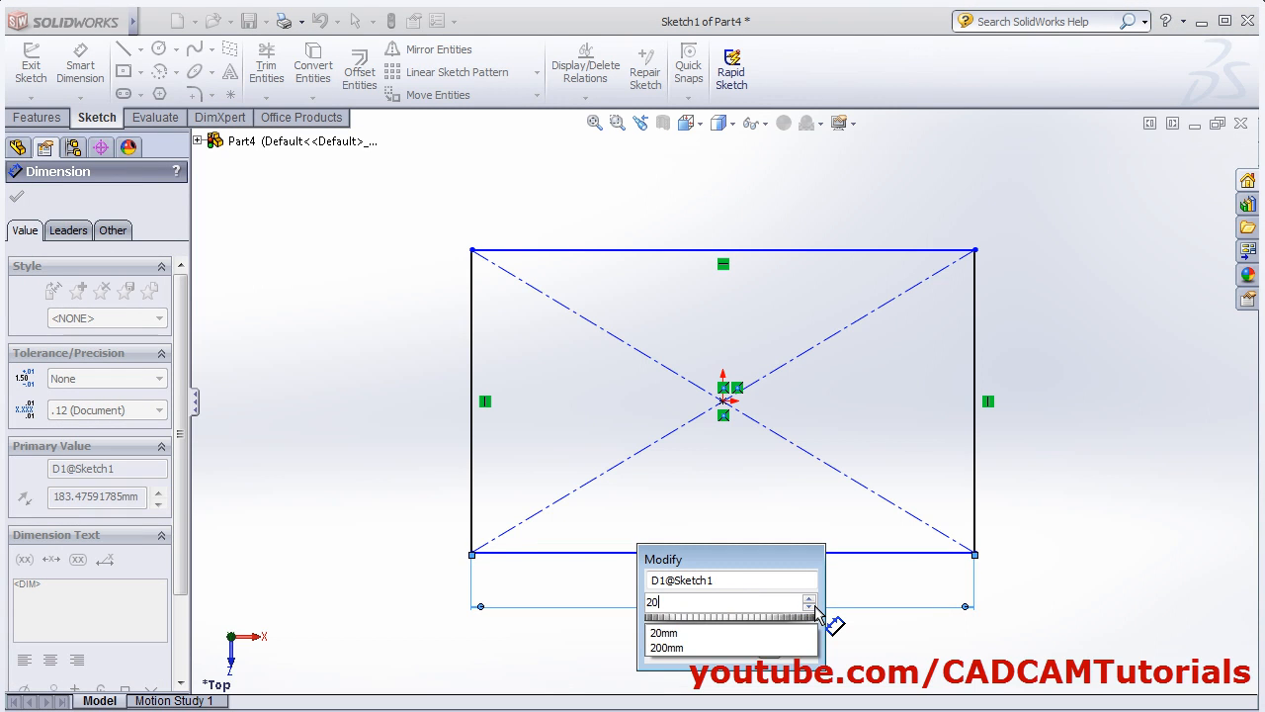
key(Return)
- Dimension the rectangle's right vertical edge to 110 mm
click(1001, 460)
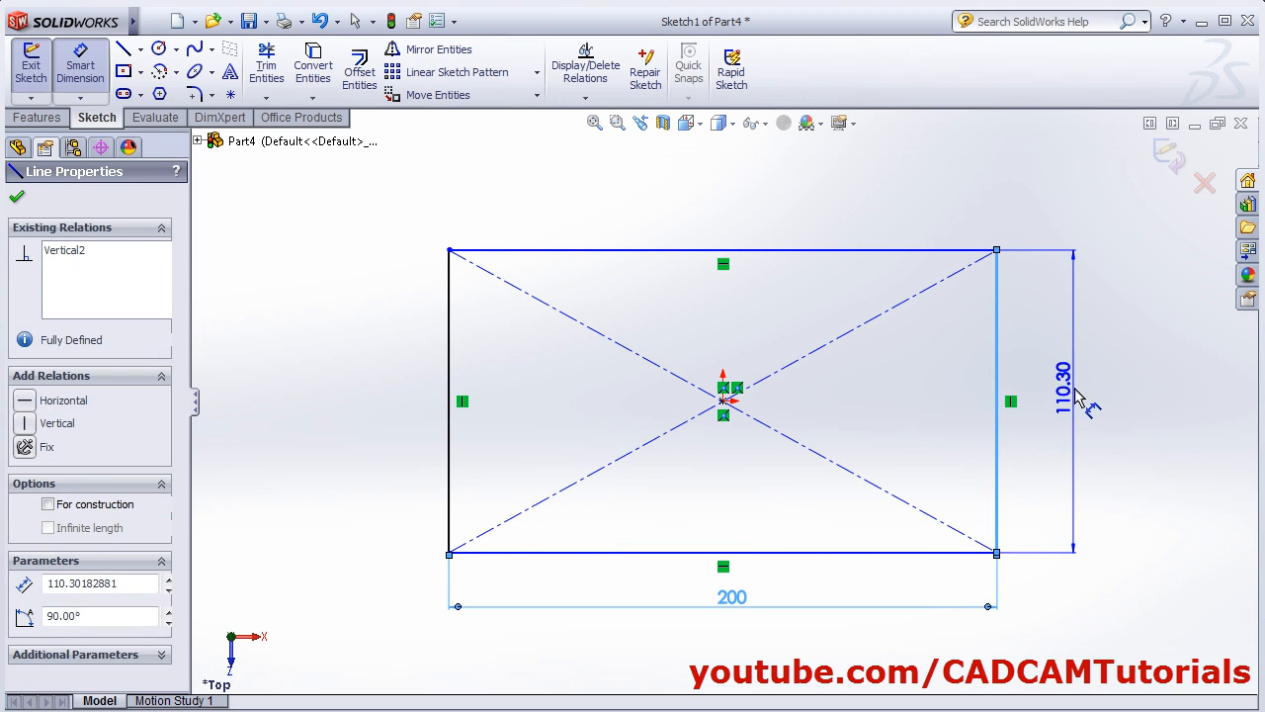
click(1075, 411)
text(11)
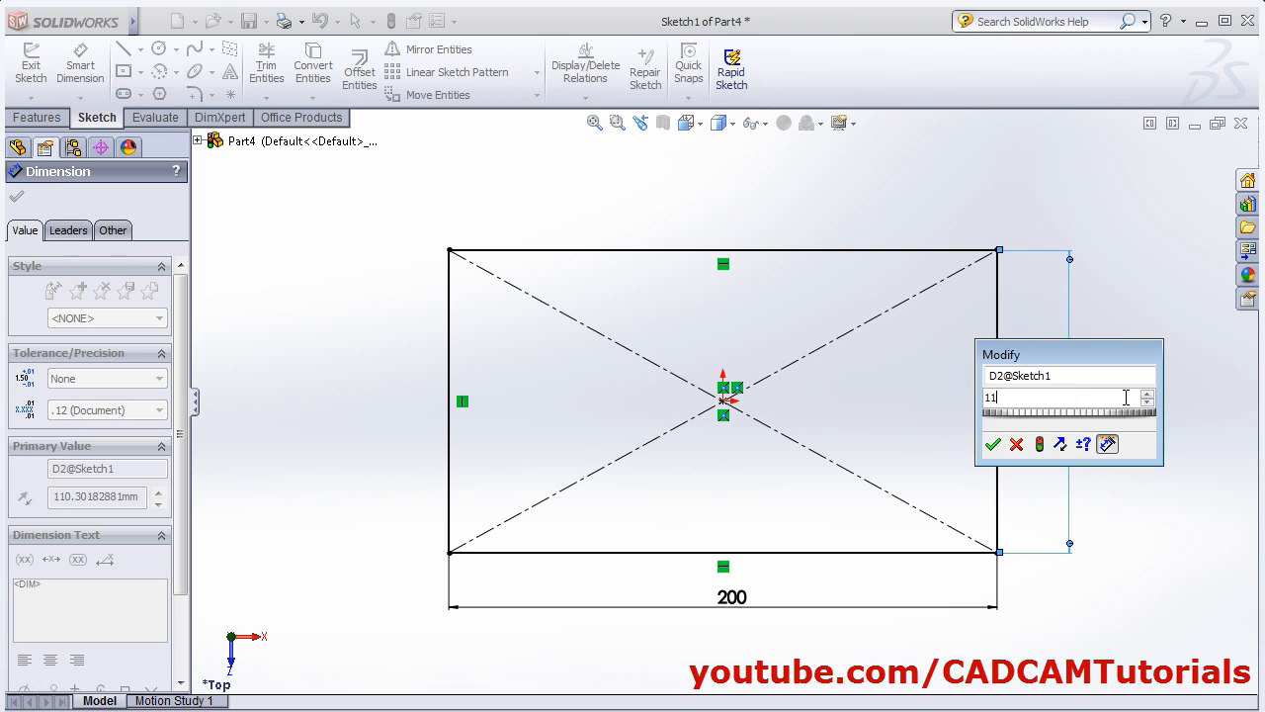
text(0)
key(Return)
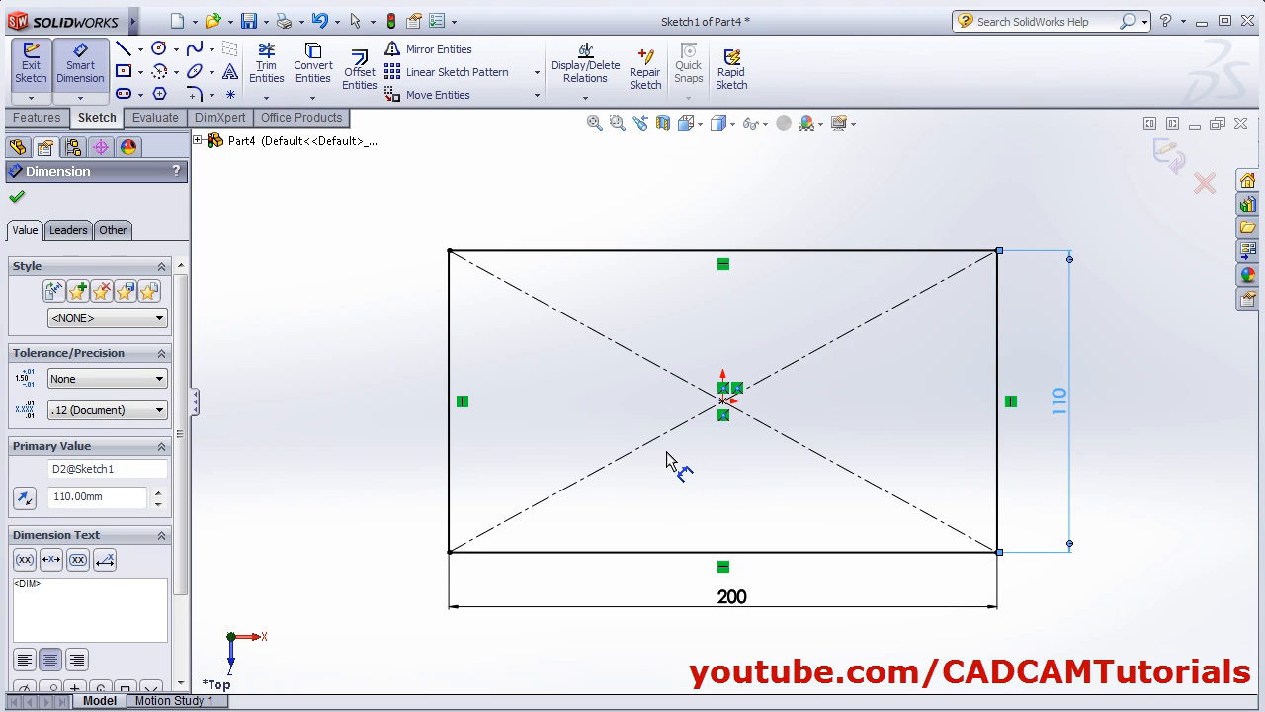
- Exit the rectangle sketch and set the Blind extrusion depth to 20 mm
click(1167, 165)
key(e)
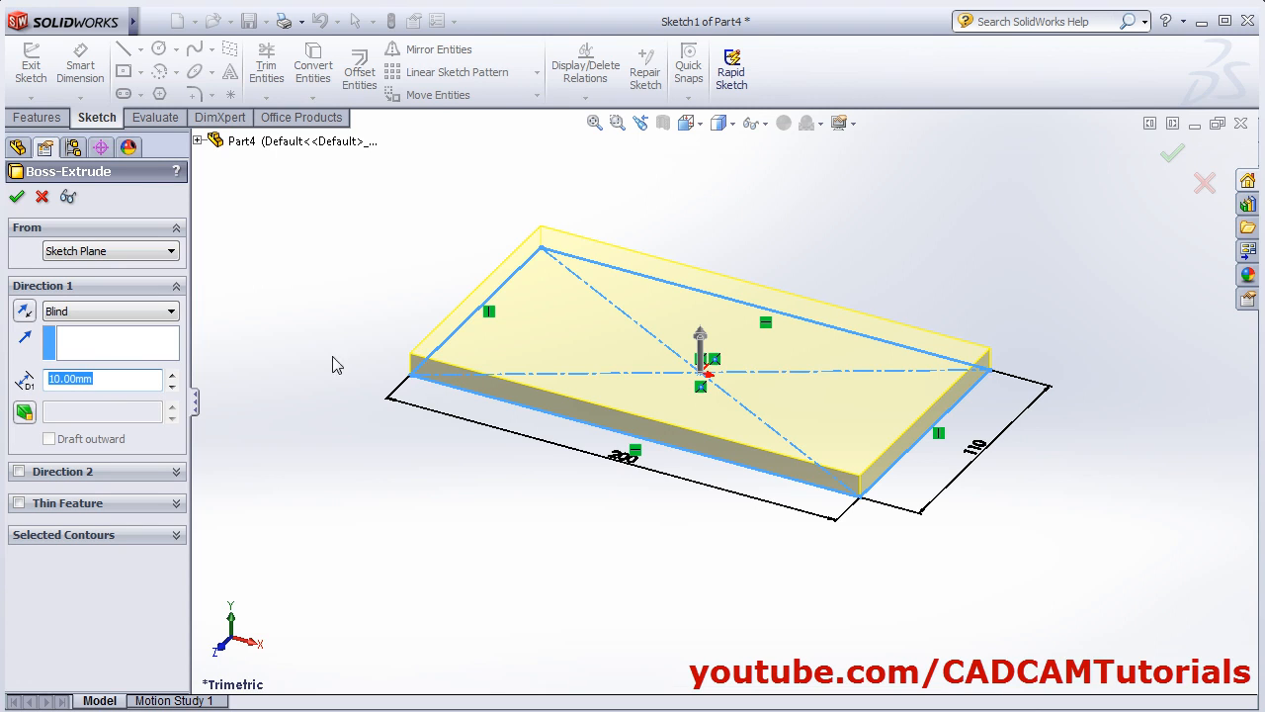
key(BackSpace)
key(Return)
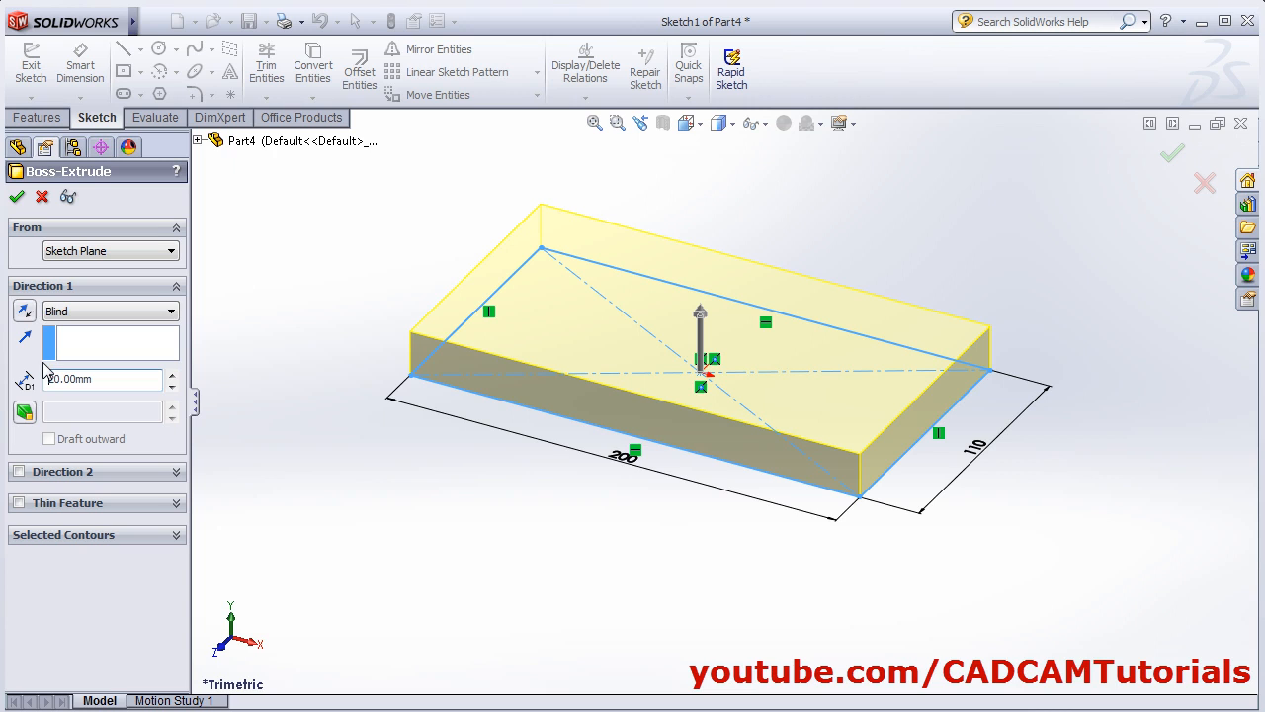
- Reverse the extrusion direction back and forth, ending with it pointing upward from the sketch plane
click(24, 312)
click(22, 314)
click(24, 312)
click(24, 312)
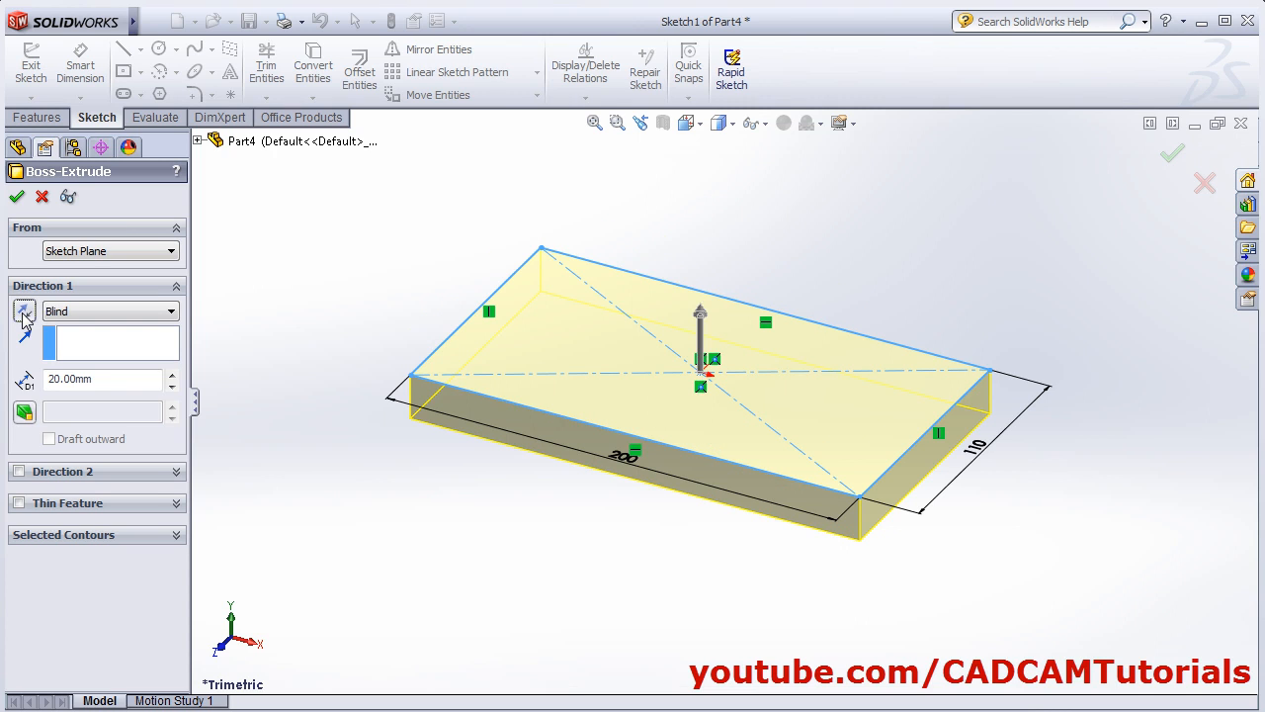
- Try a 10-degree draft on the extrusion, including the Draft outward option, and turn the draft off again
click(25, 414)
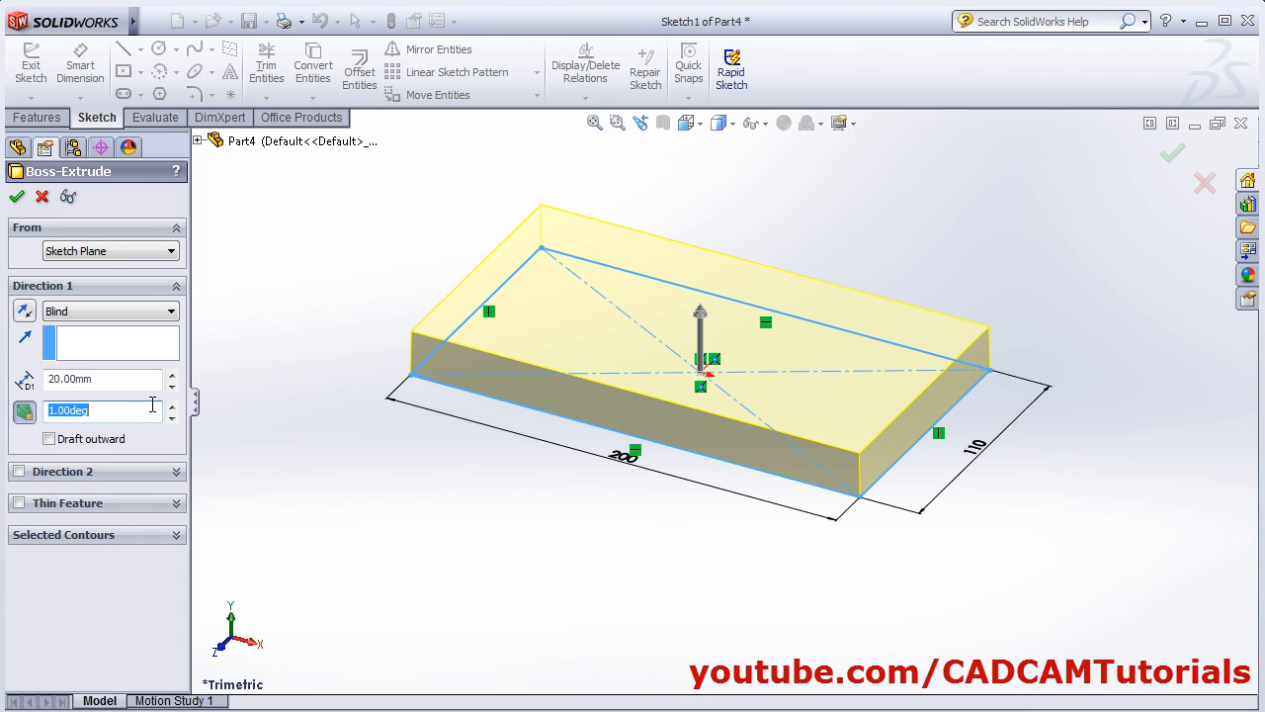
text(1)
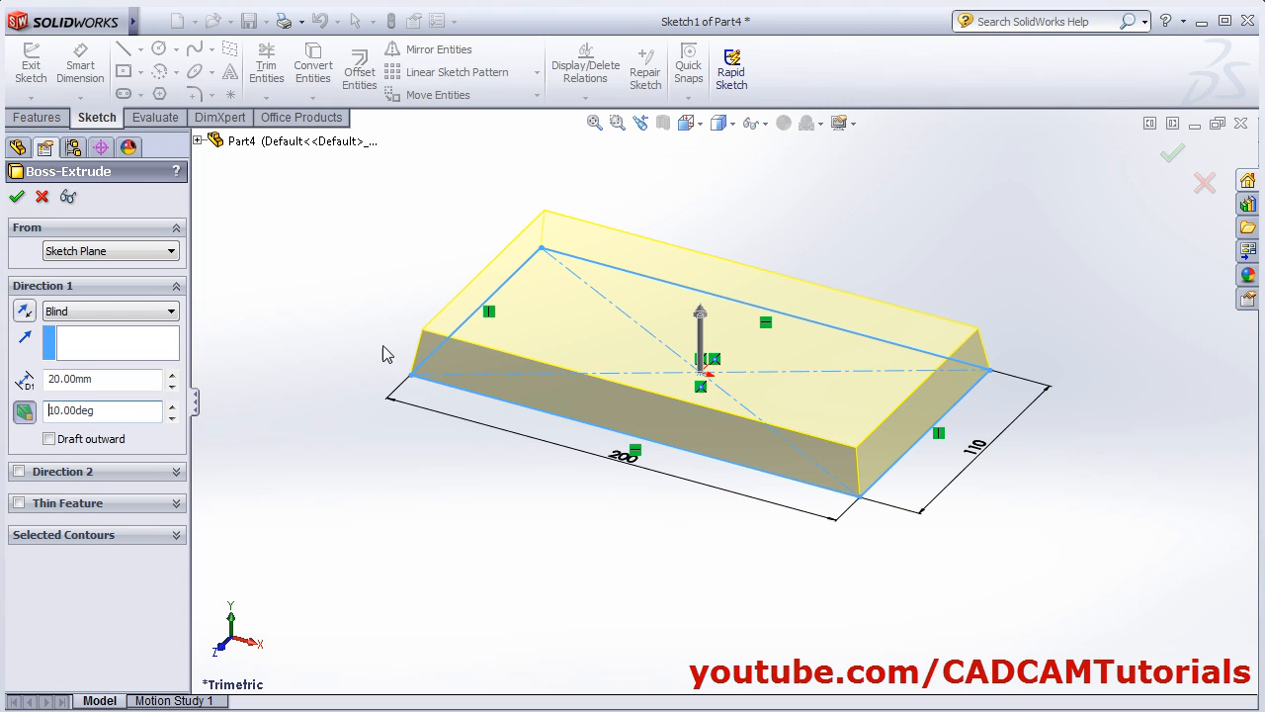
click(49, 438)
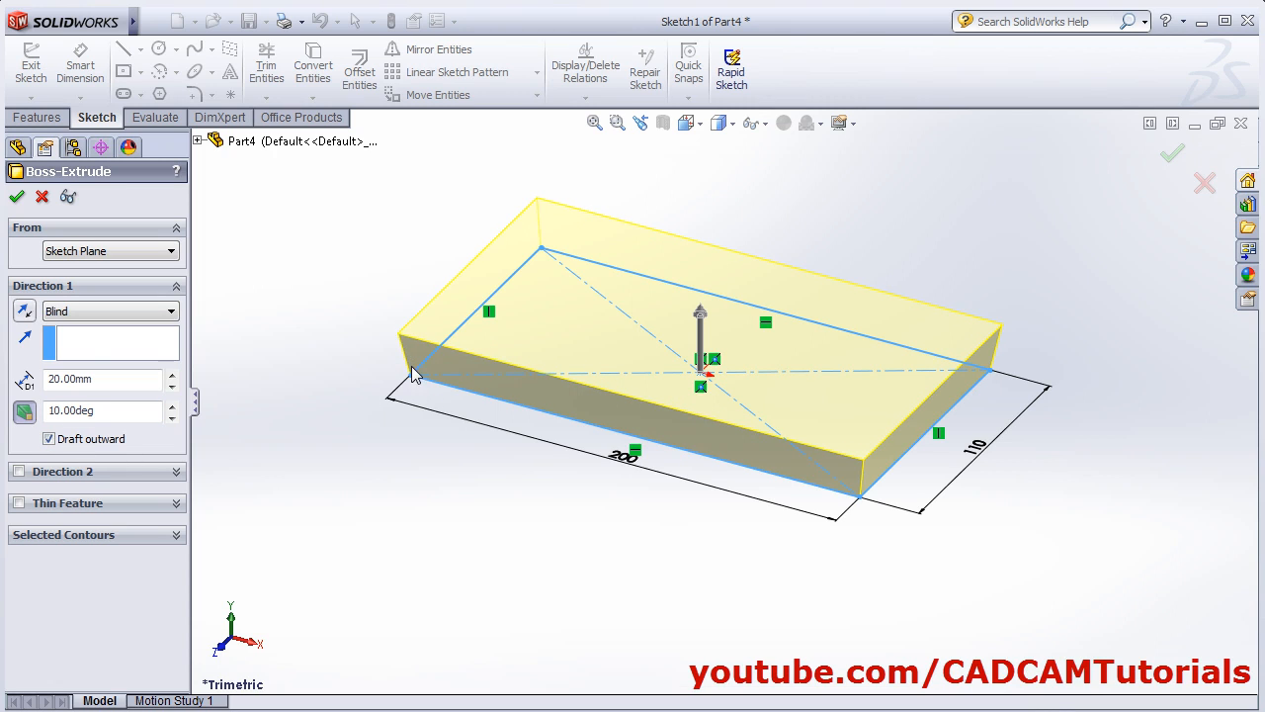
click(25, 414)
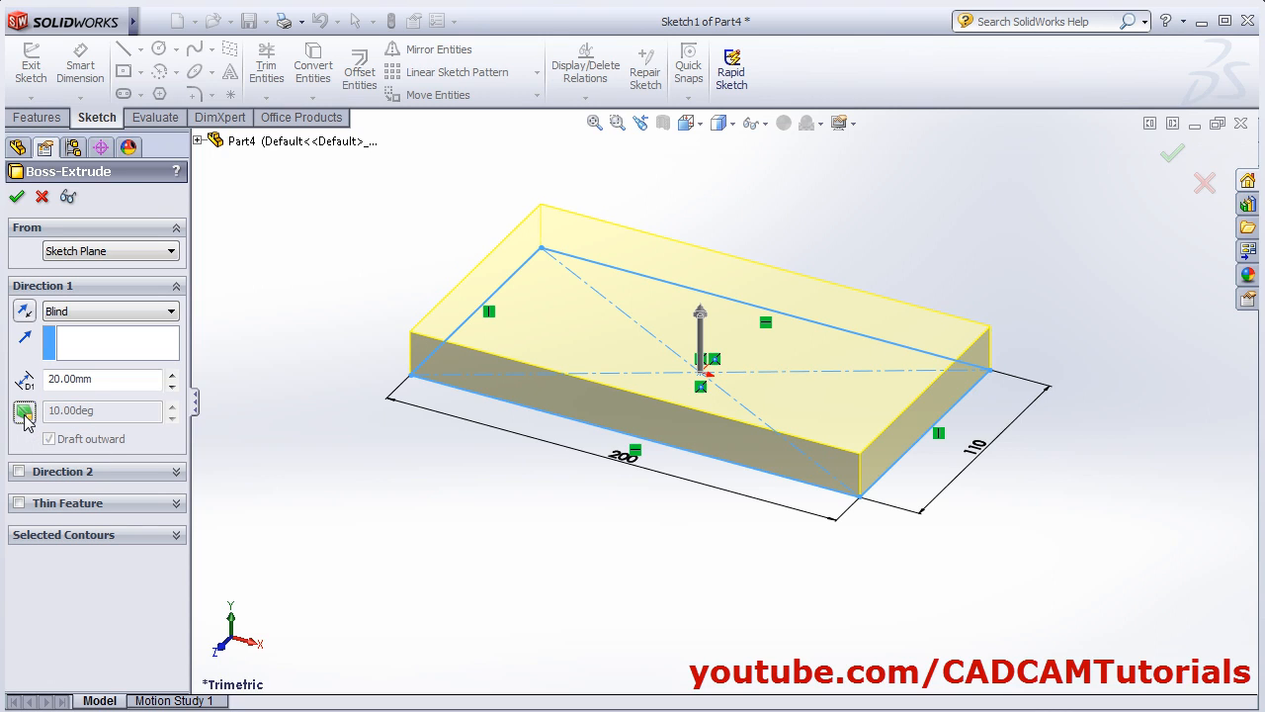
- Enable Direction 2 as Blind with a 10 mm depth and add a One-Direction thin feature 2 mm thick
click(19, 475)
drag(99, 524, 54, 524)
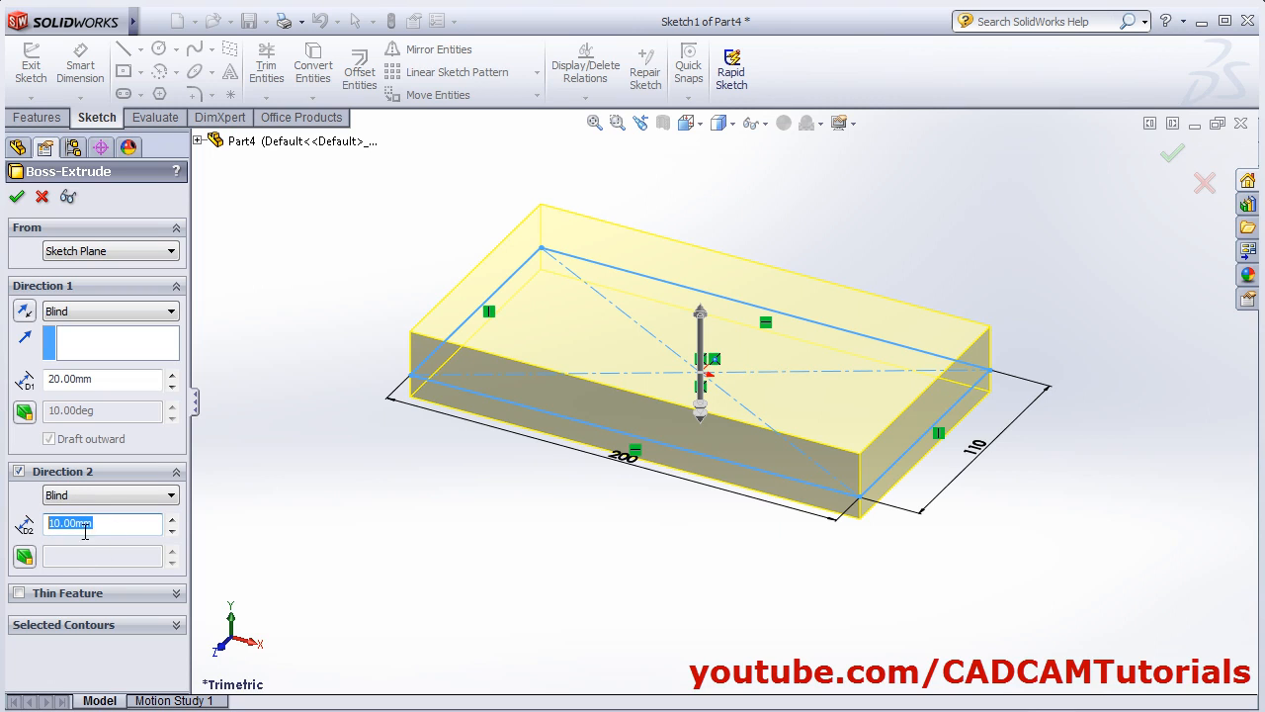
click(18, 594)
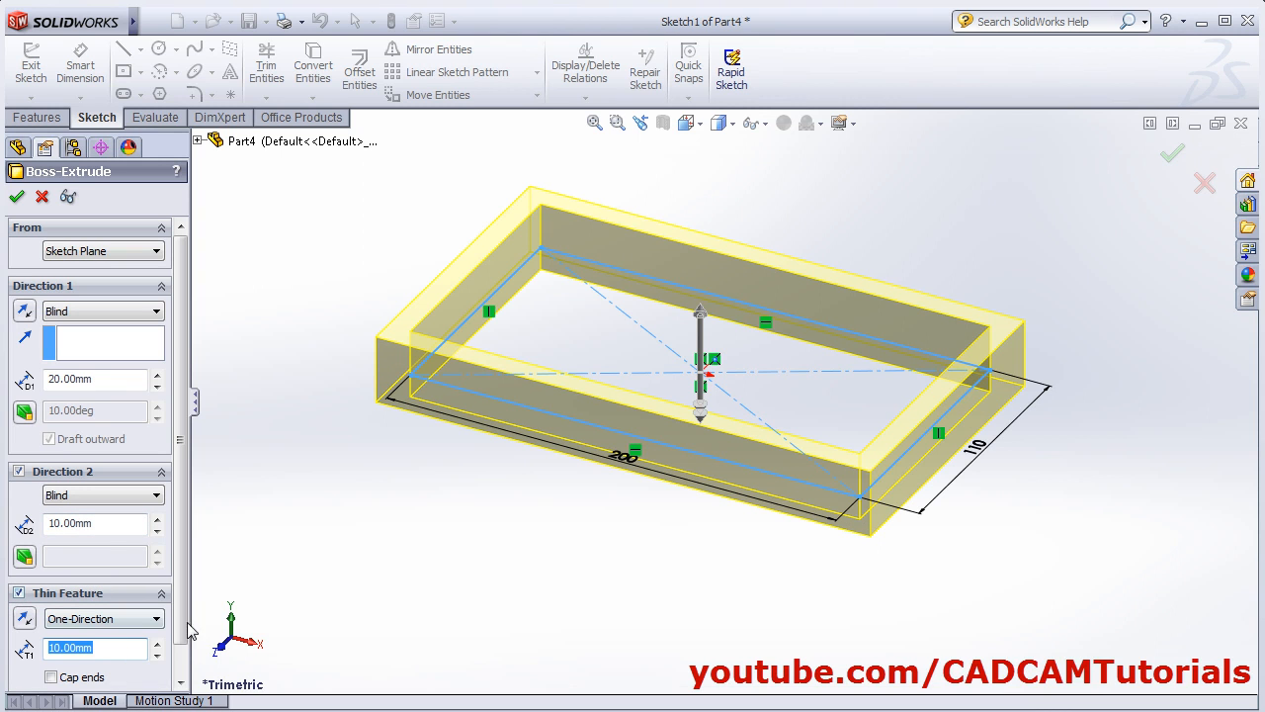
middle_drag(692, 388, 660, 421)
click(41, 648)
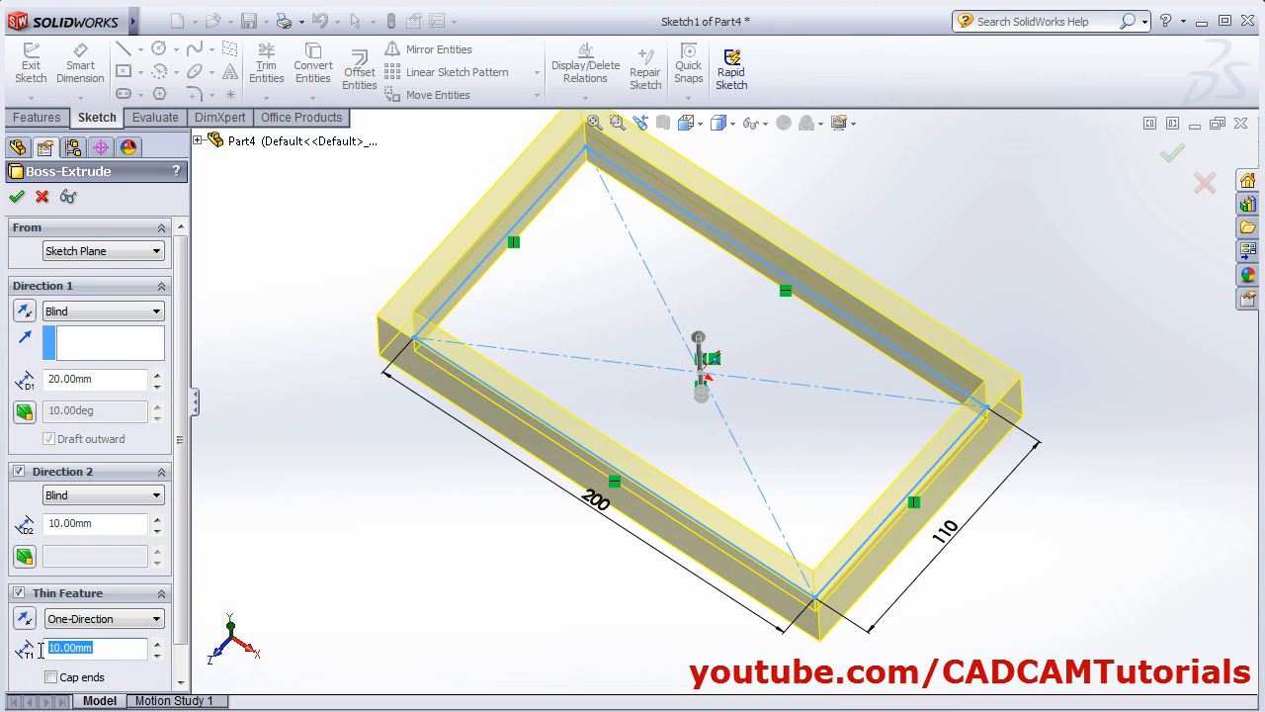
text(2)
key(Return)
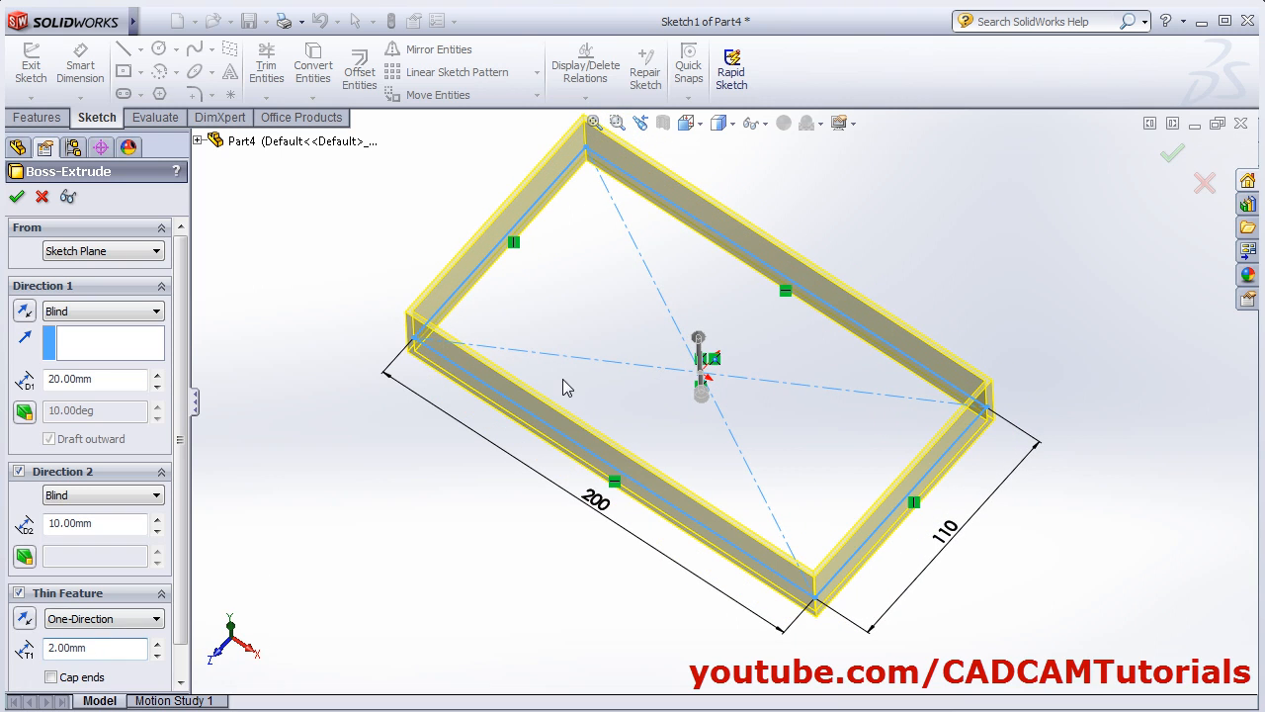
- Try capping the ends of the thin feature with a 2 mm thickness and turn Cap ends off again
middle_drag(566, 387, 579, 326)
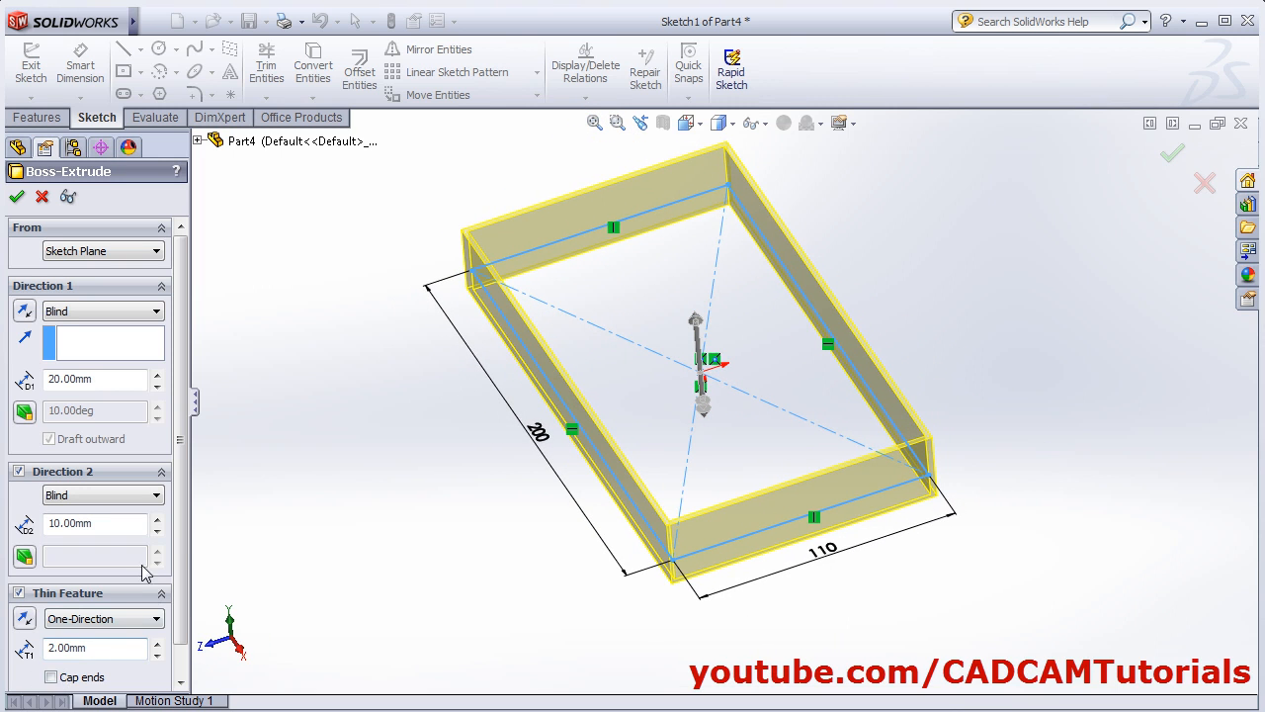
scroll(187, 545, down, 1)
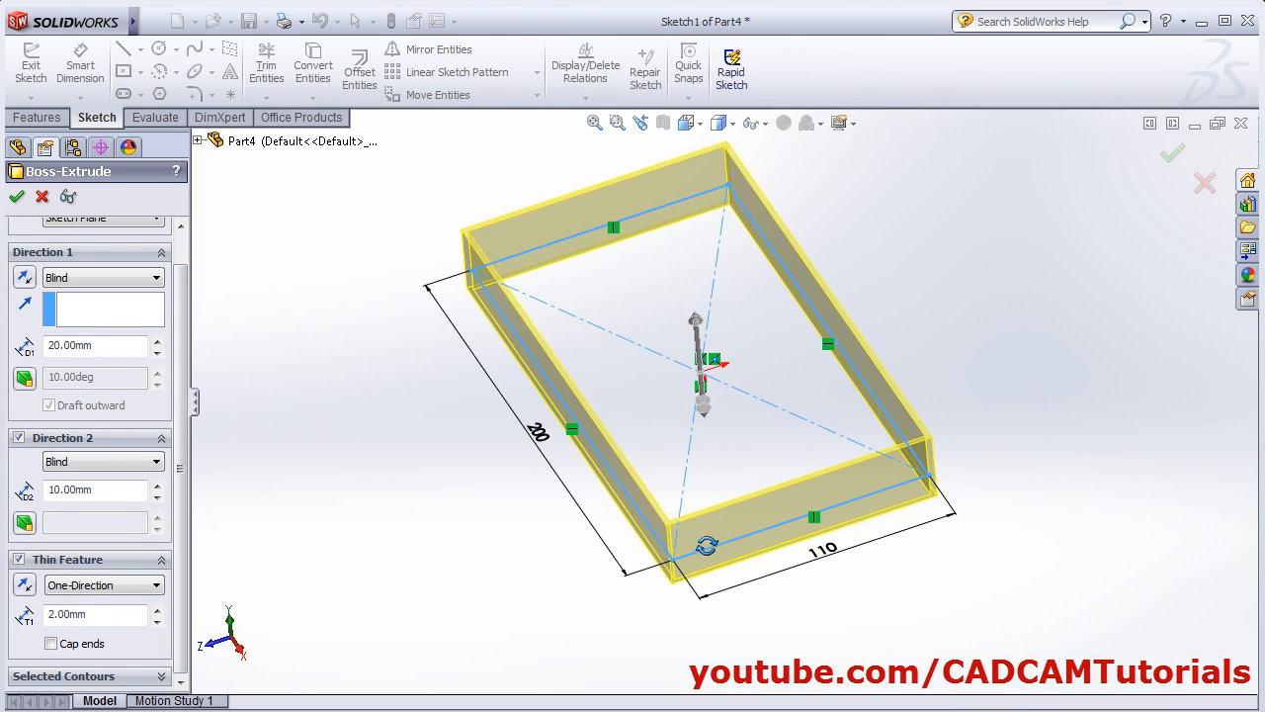
middle_drag(706, 545, 692, 452)
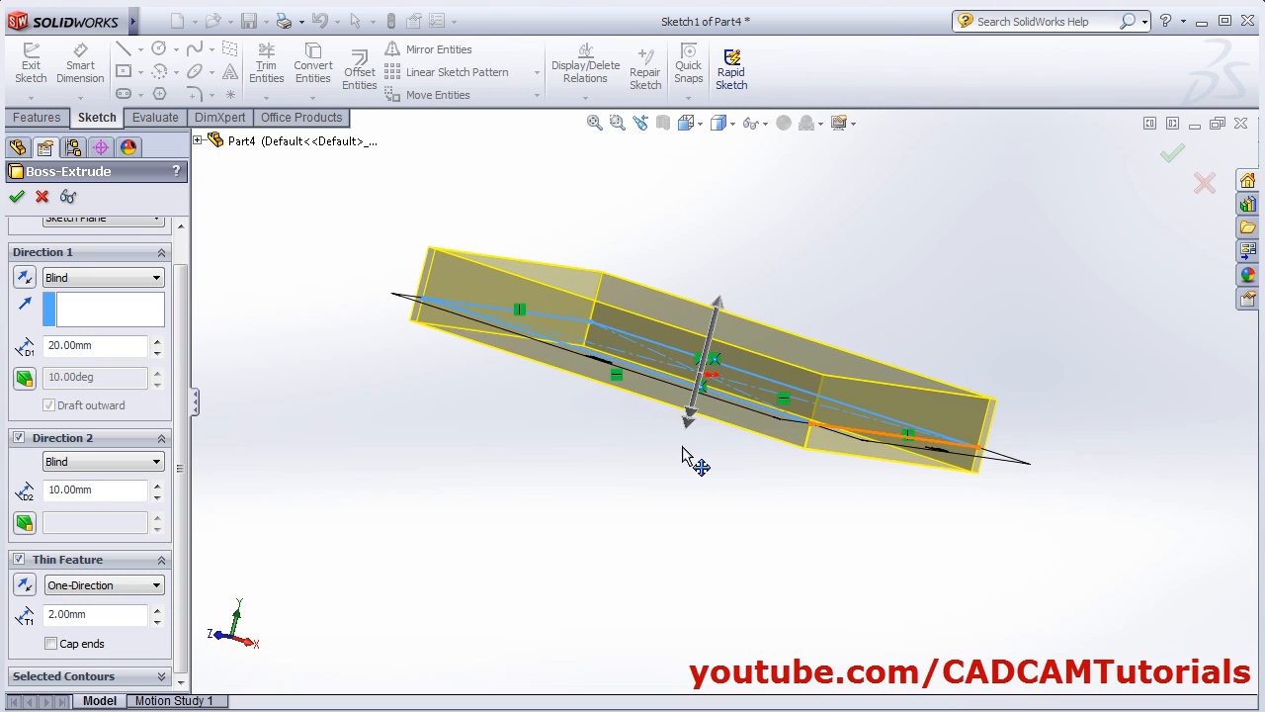
click(52, 643)
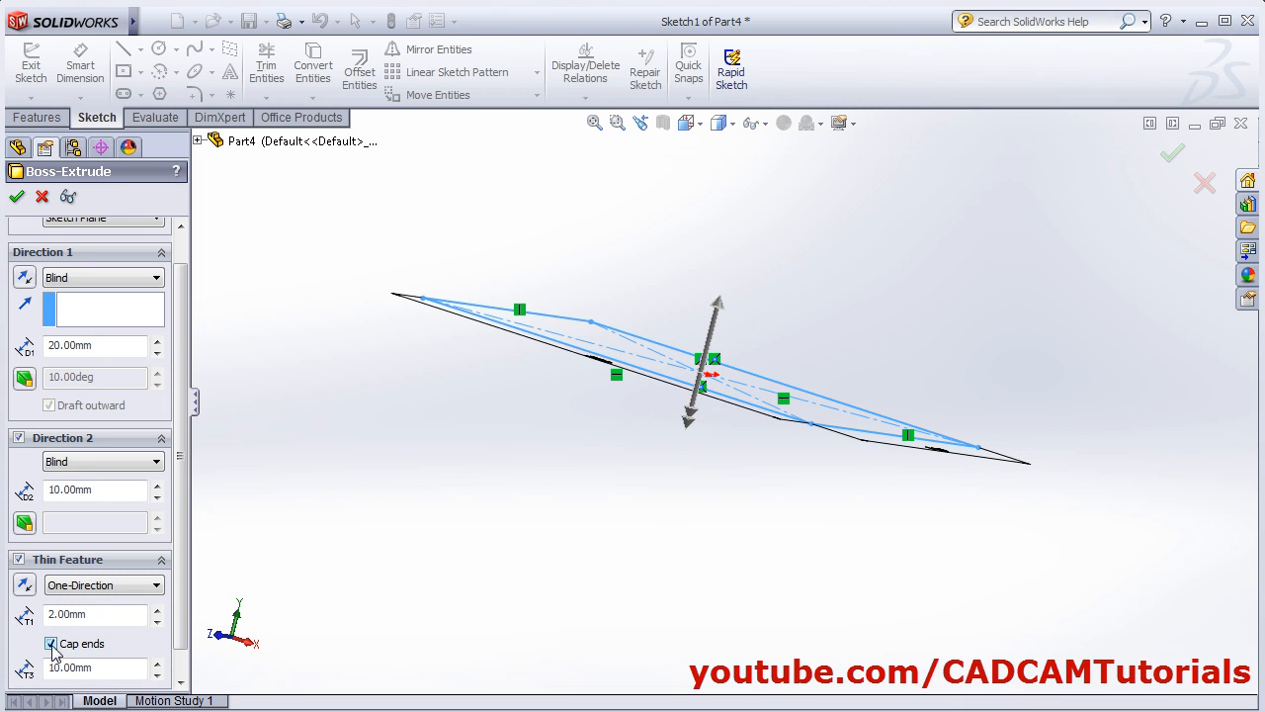
mouse_move(323, 536)
middle_down()
mouse_move(339, 511)
mouse_move(346, 543)
middle_up()
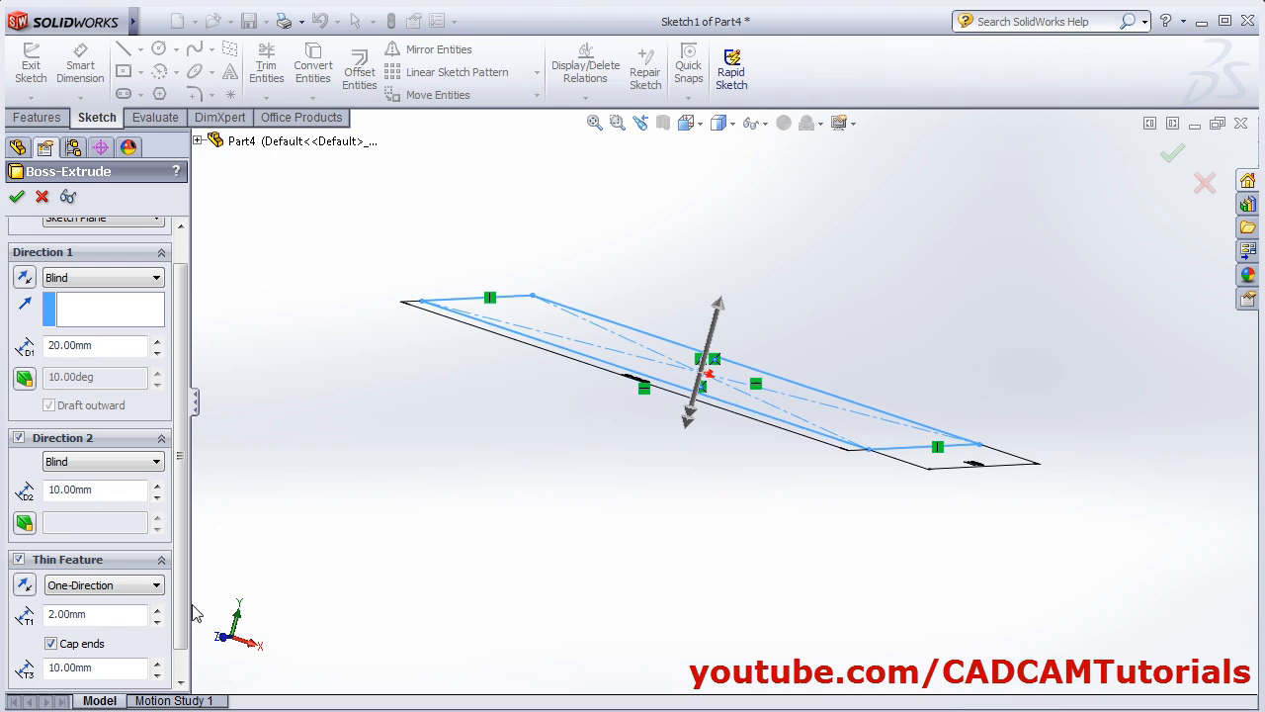
drag(118, 668, 40, 668)
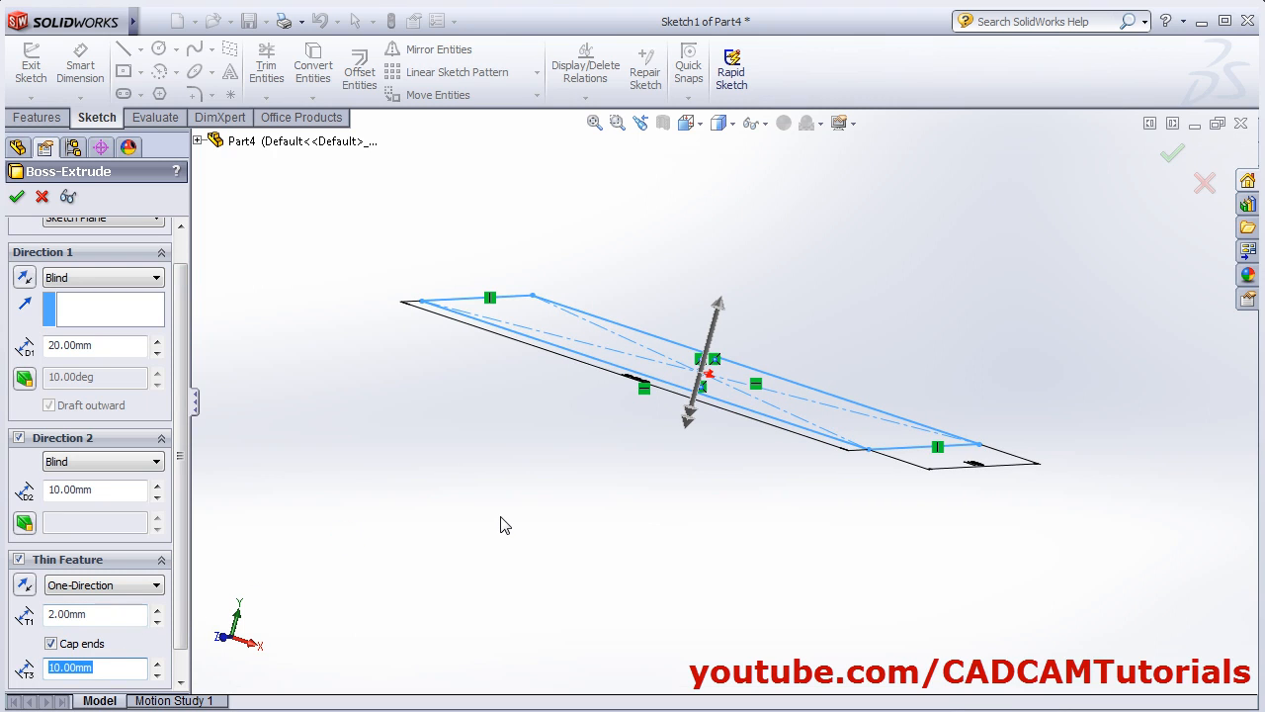
text(2)
key(Return)
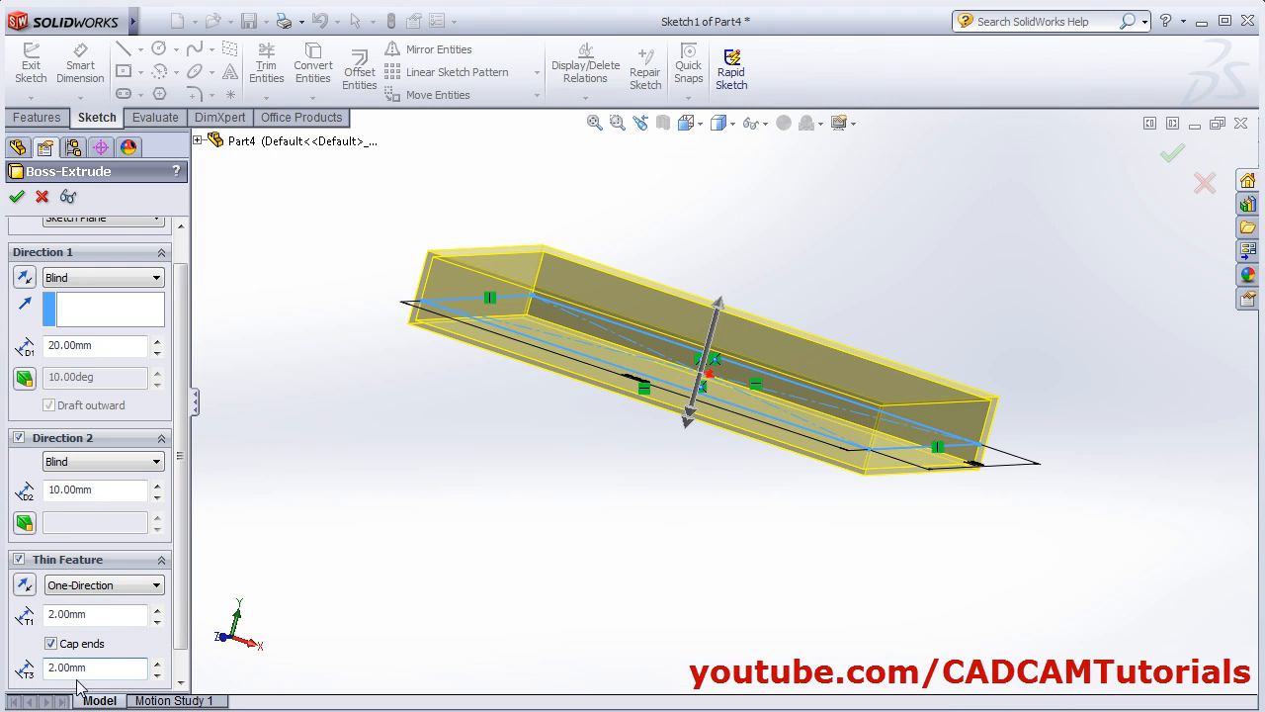
scroll(158, 633, down, 1)
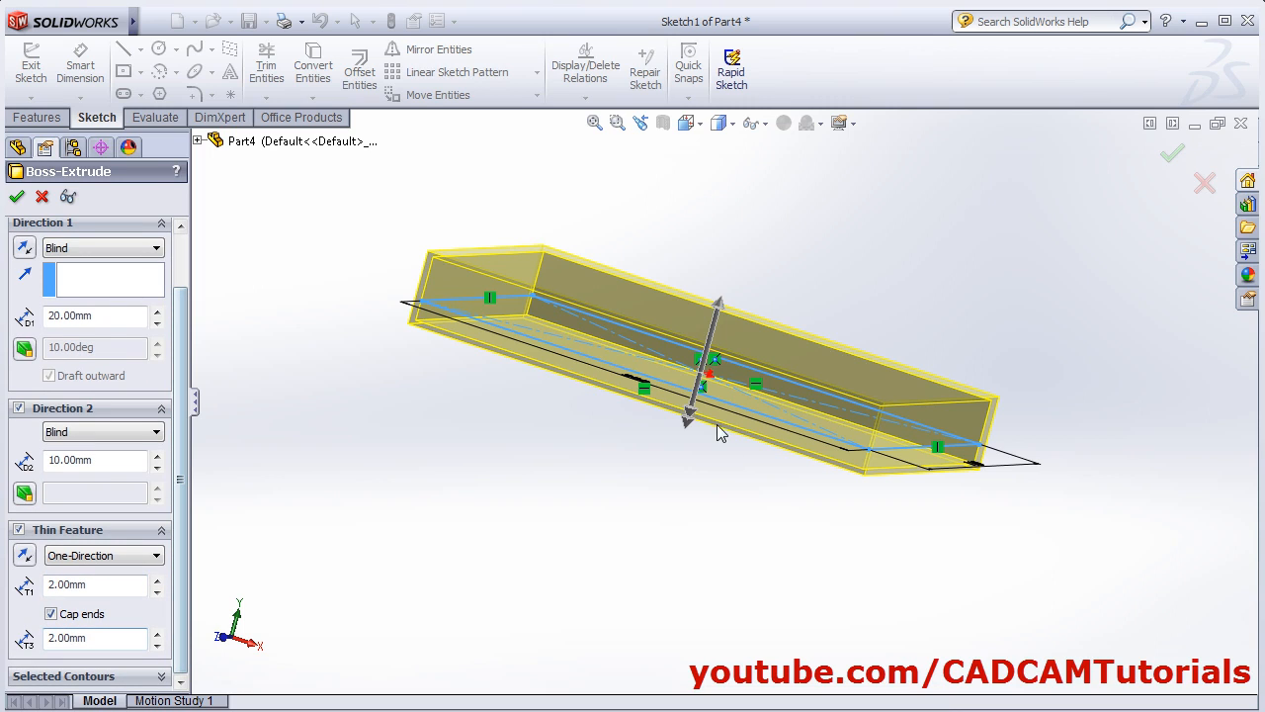
middle_drag(721, 432, 647, 442)
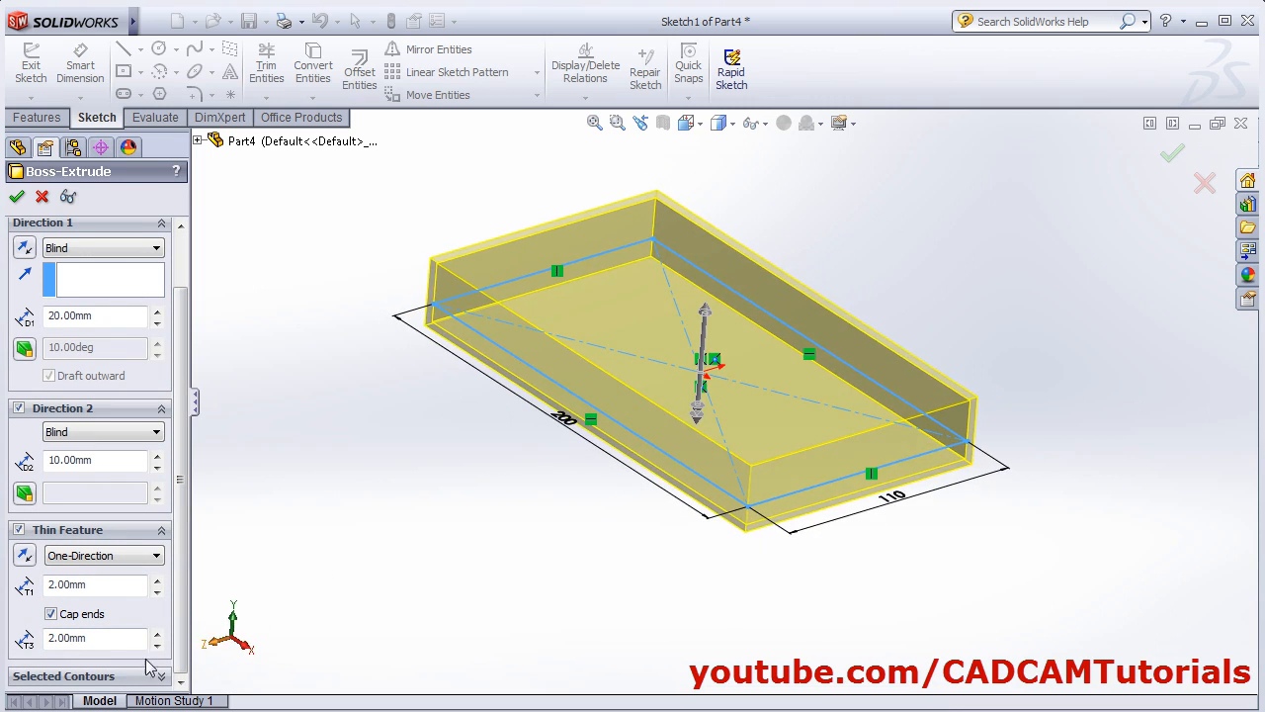
click(51, 613)
- Reverse the thin feature's wall direction so the 2 mm thickness lies inside the sketched rectangle
middle_drag(520, 511, 573, 452)
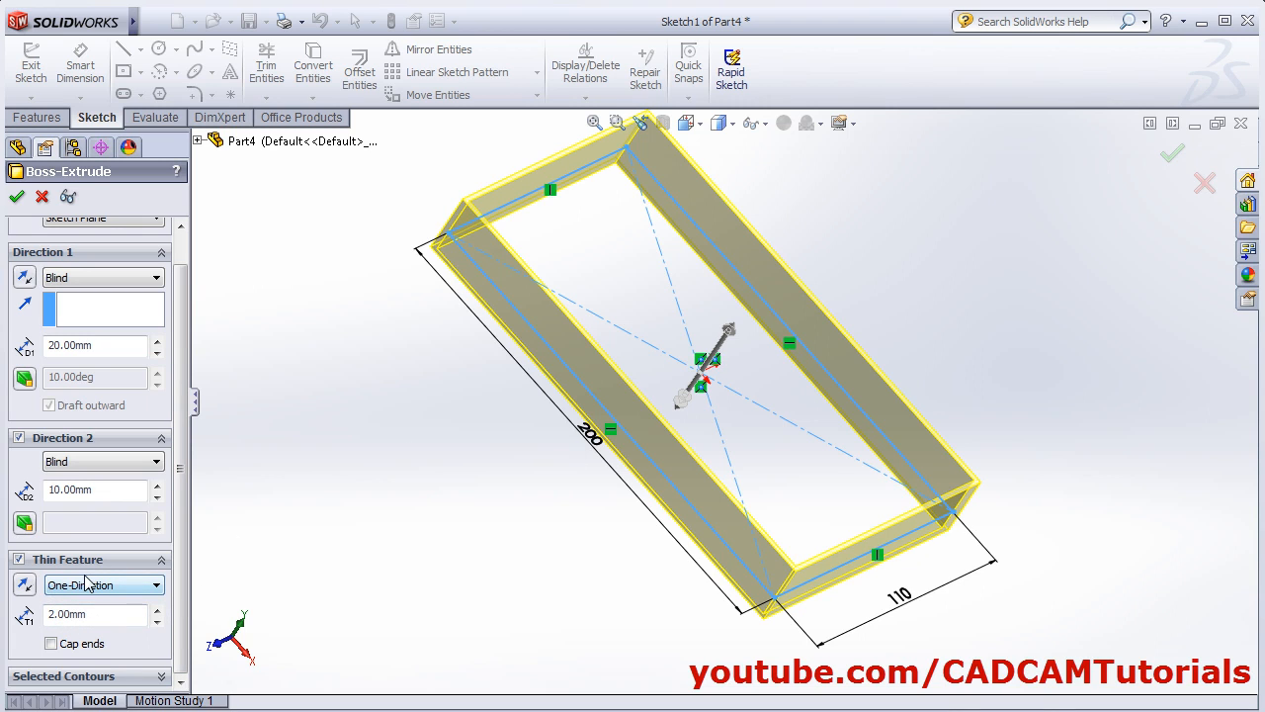
middle_drag(469, 388, 781, 148)
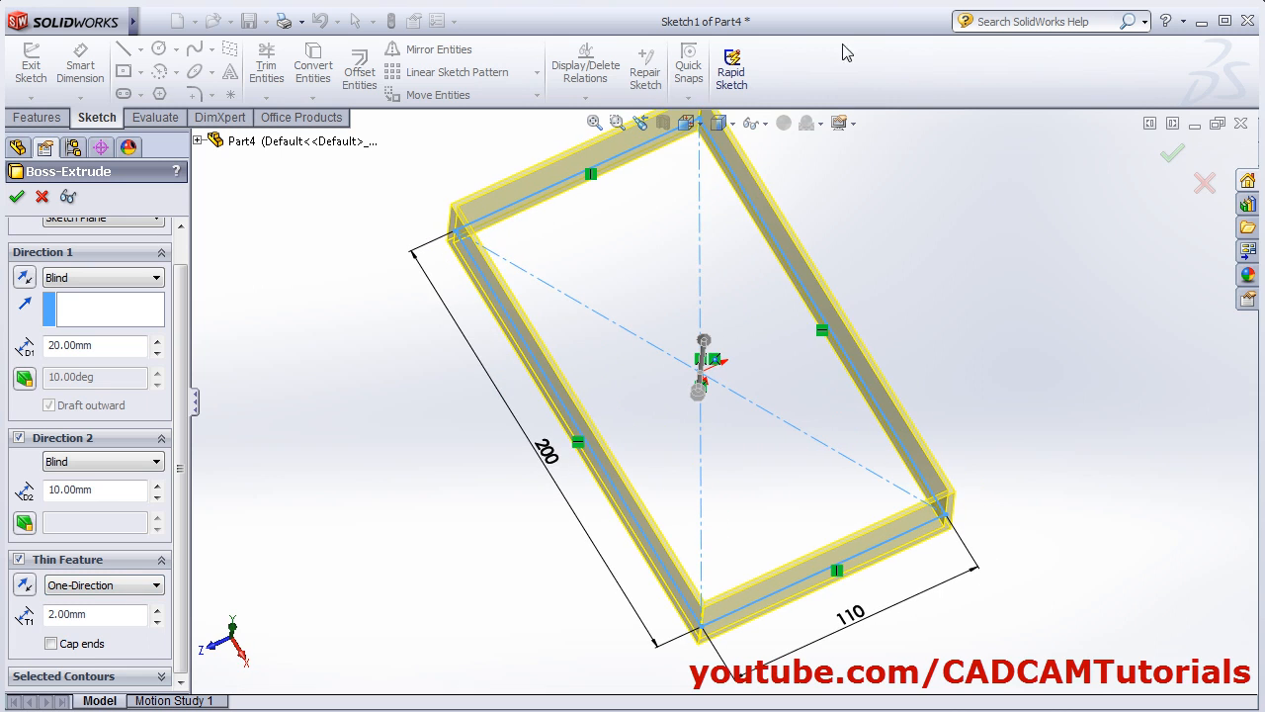
click(699, 125)
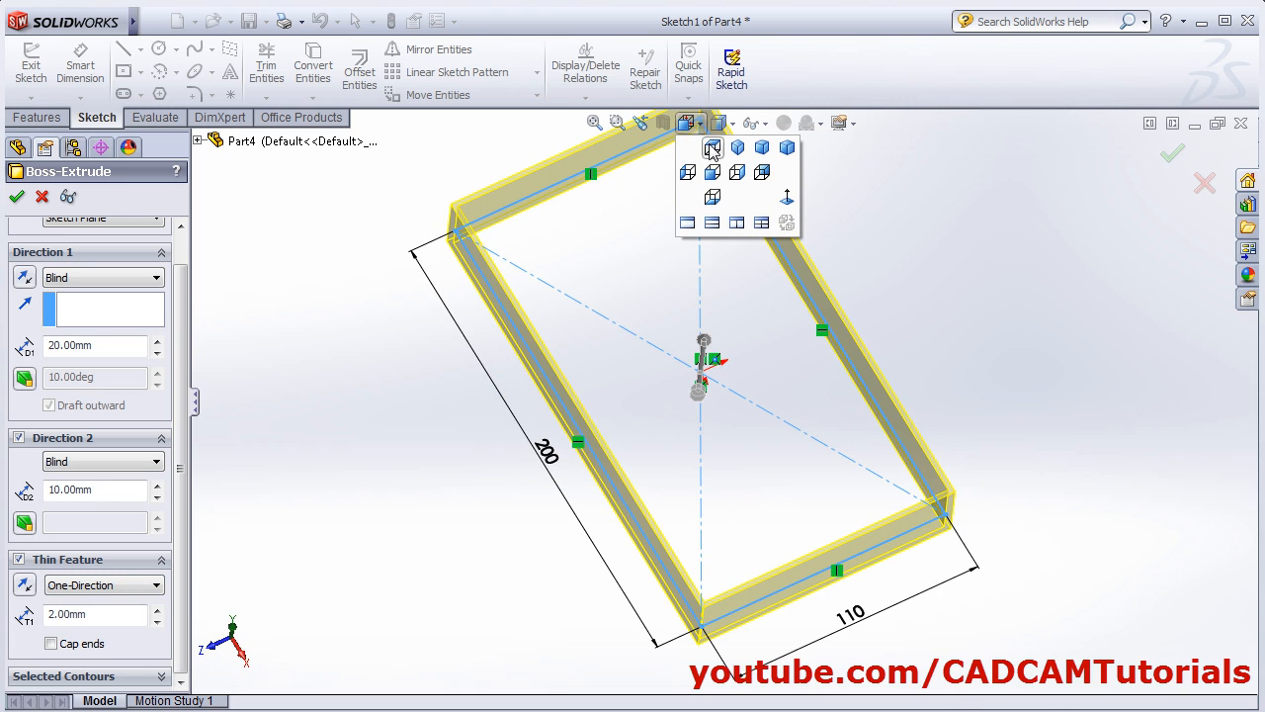
click(714, 168)
scroll(451, 263, down, 4)
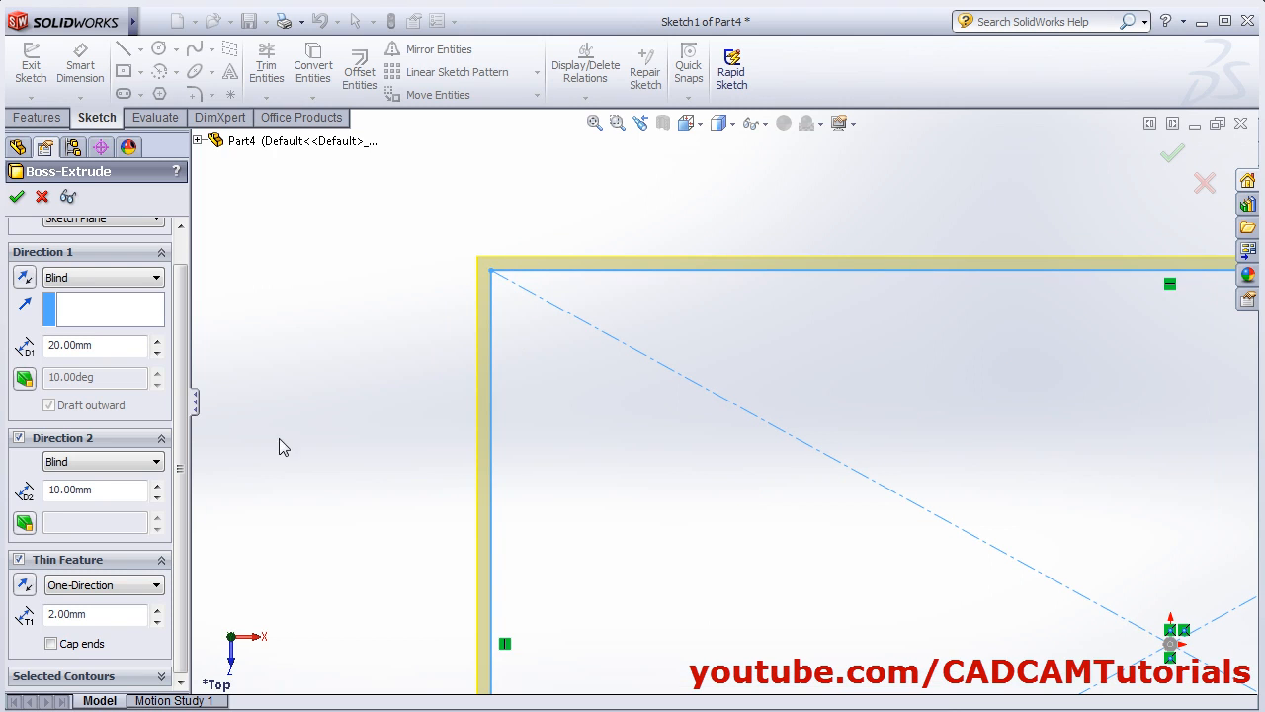
click(24, 587)
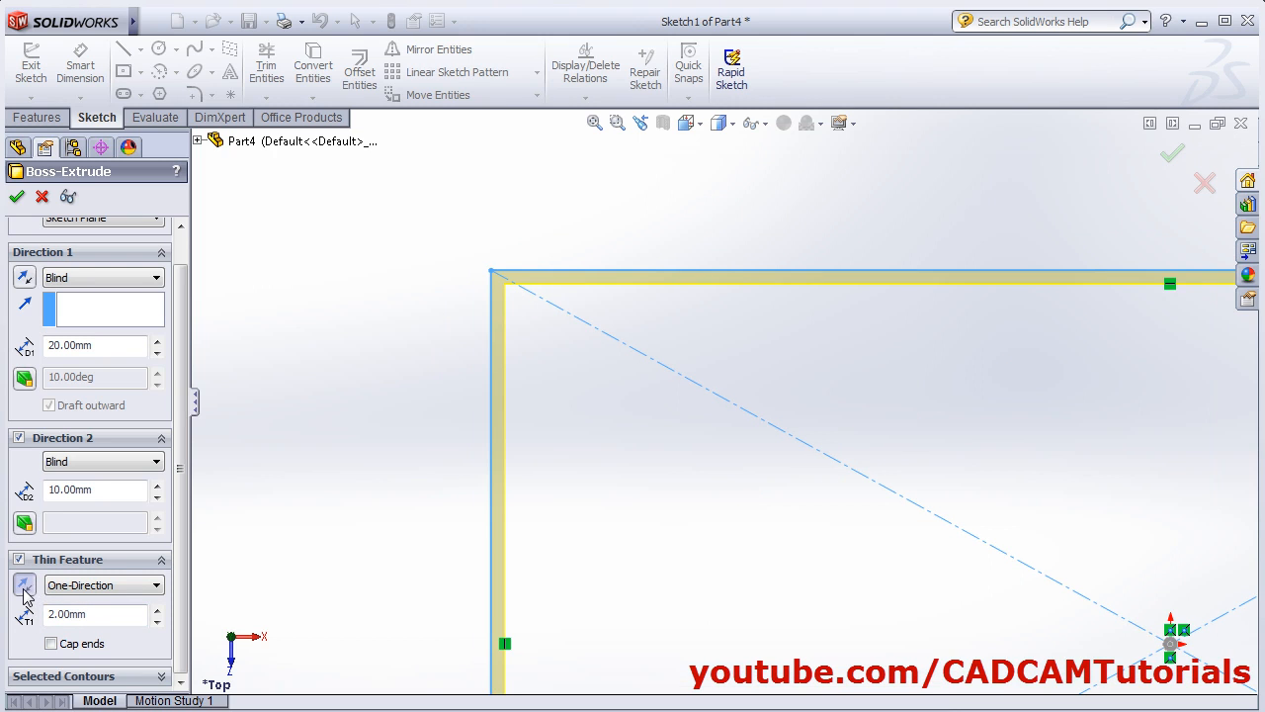
- Toggle the thin feature's wall direction between inside and outside, ending with the wall outside the sketched rectangle
click(25, 587)
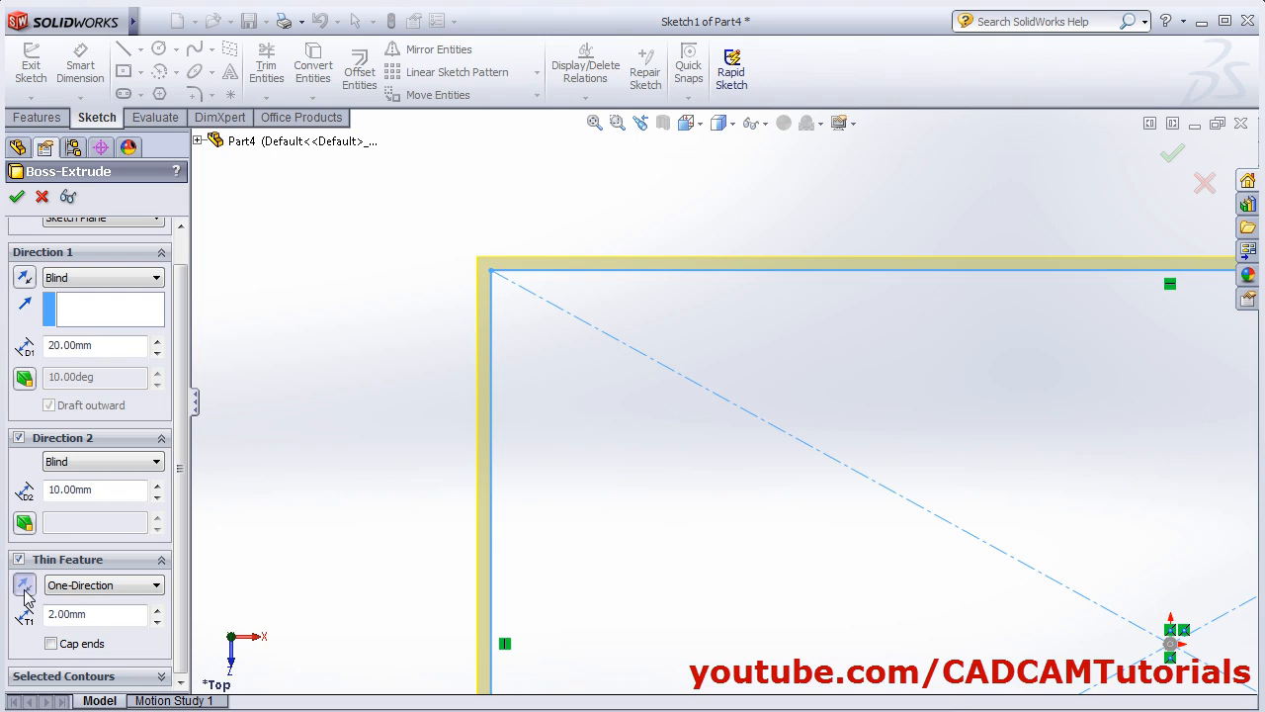
click(25, 587)
click(25, 587)
- Try a Two-Direction thin feature with a second wall thickness of 5 mm
click(156, 587)
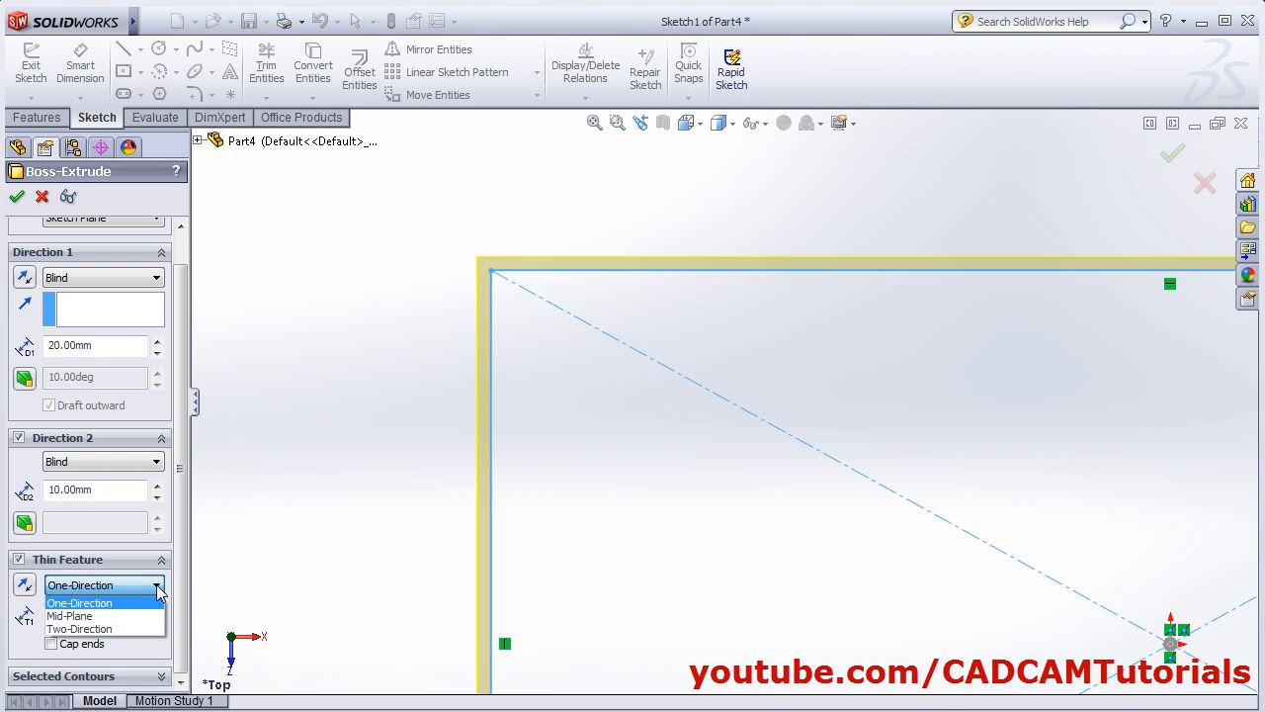
click(85, 629)
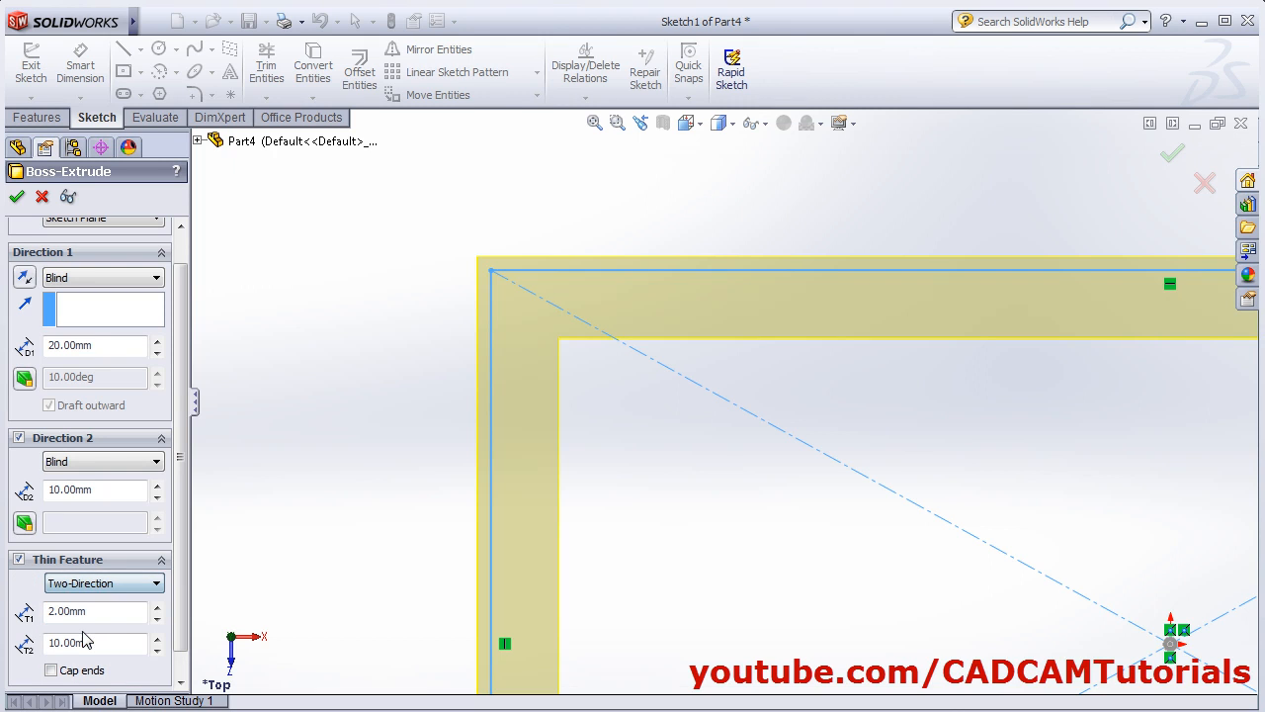
drag(104, 641, 8, 642)
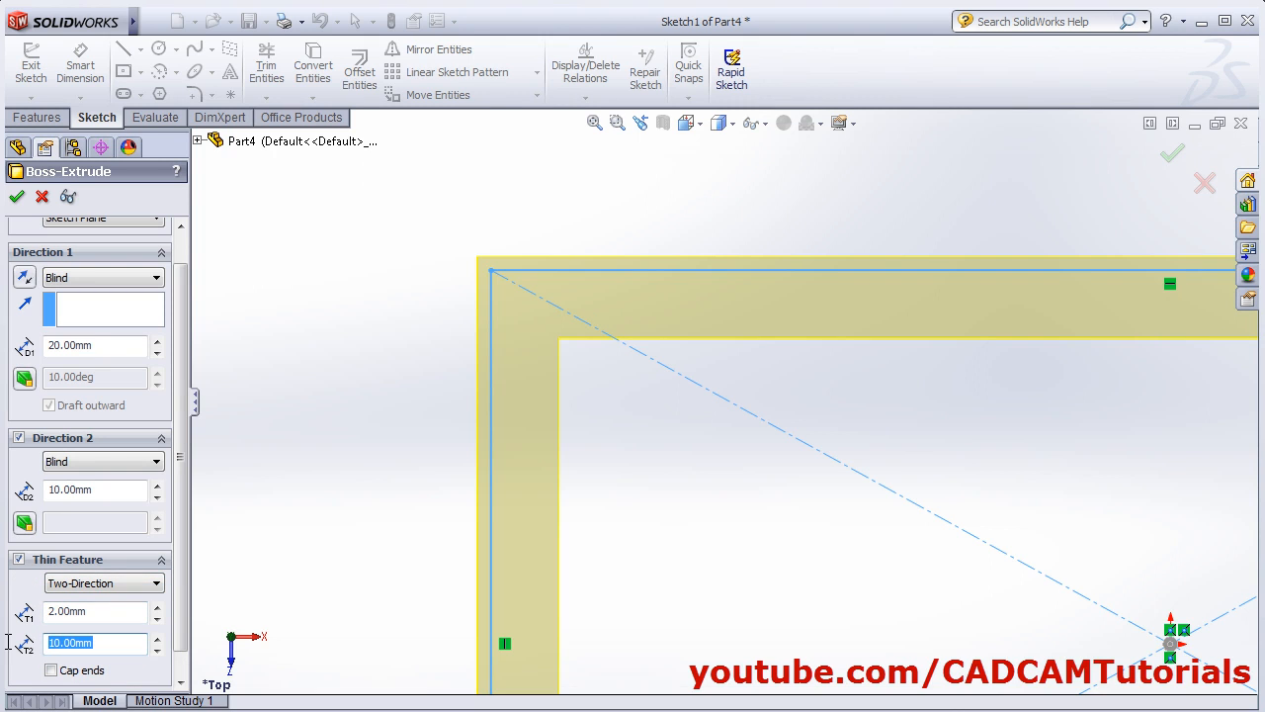
text(5)
key(Return)
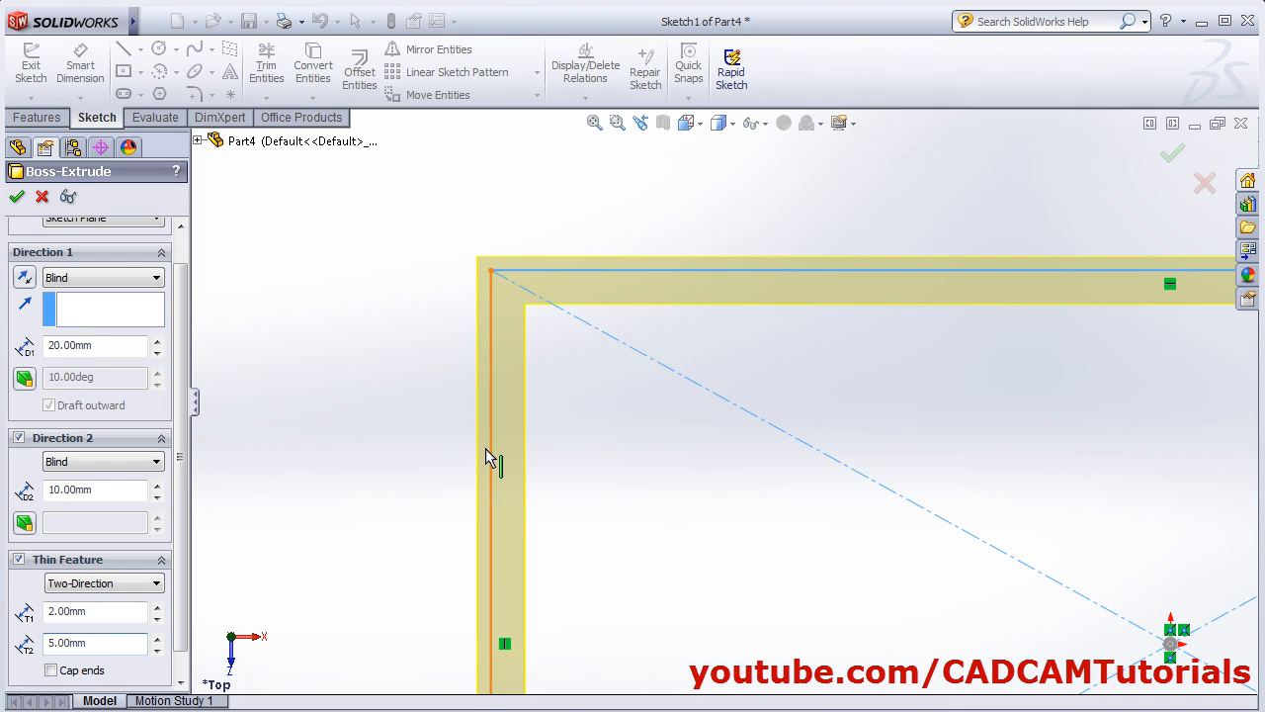
- Try the thin feature as Mid-Plane with a total wall thickness of 2 mm
click(123, 587)
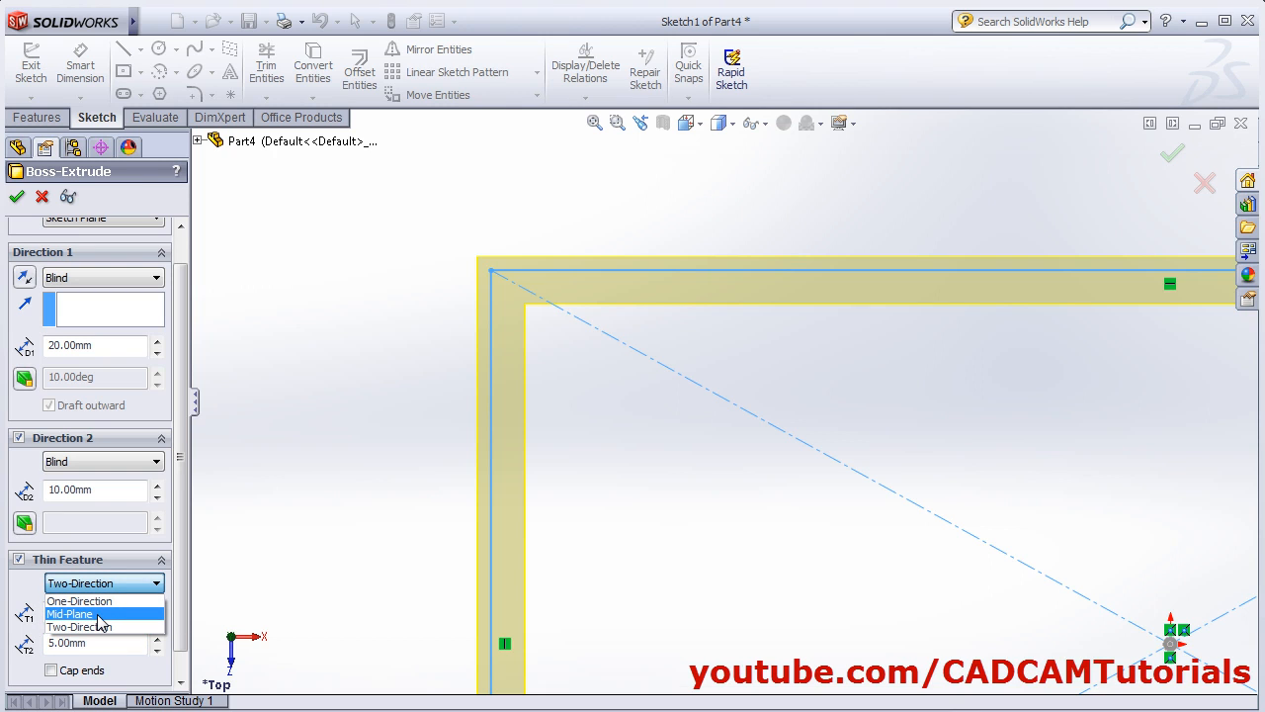
click(89, 614)
double_click(63, 615)
text(2.00mm)
key(Return)
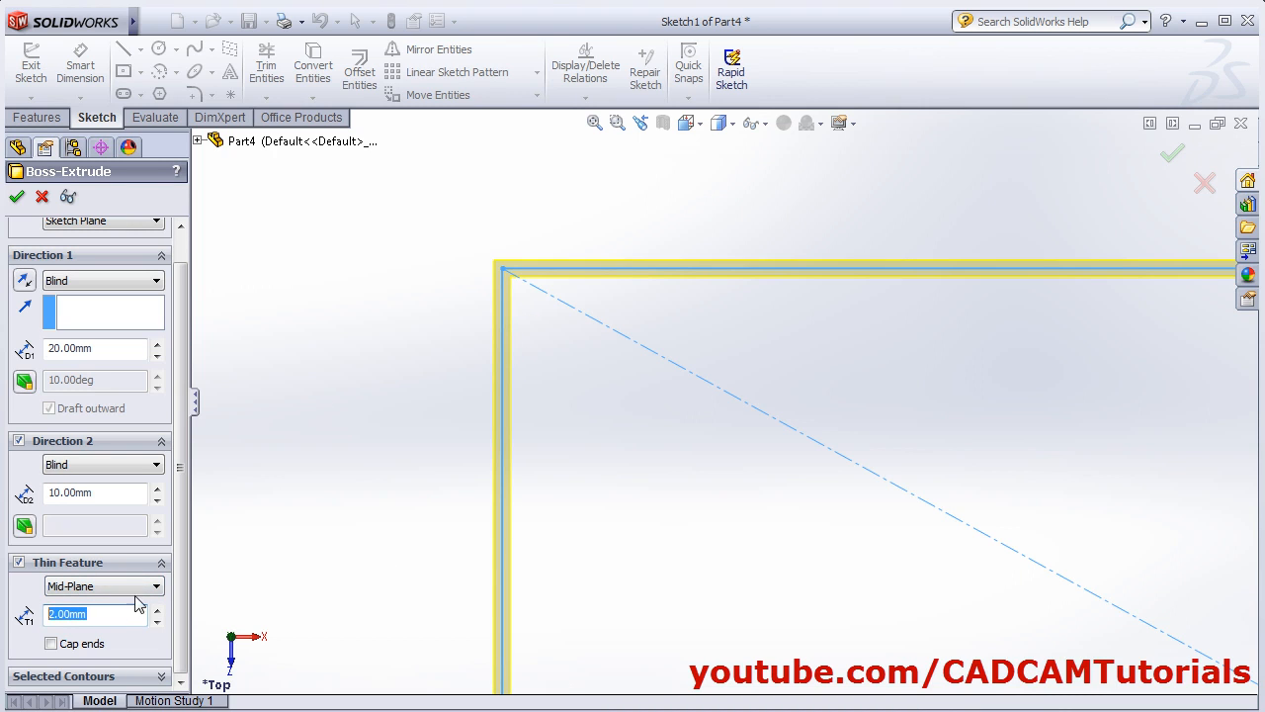
- Turn off Thin Feature and Direction 2 and complete the rectangle's extrusion as a 20 mm Blind boss
scroll(138, 604, up, 1)
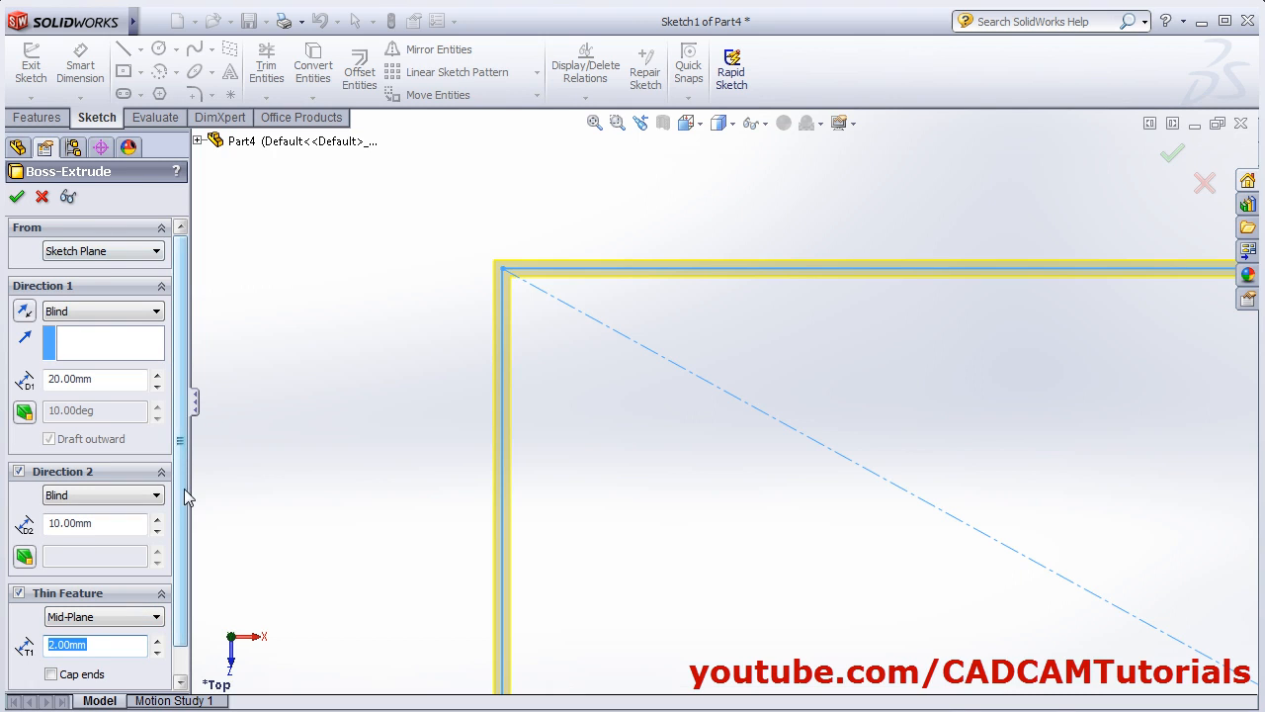
scroll(188, 497, down, 1)
scroll(168, 680, down, 2)
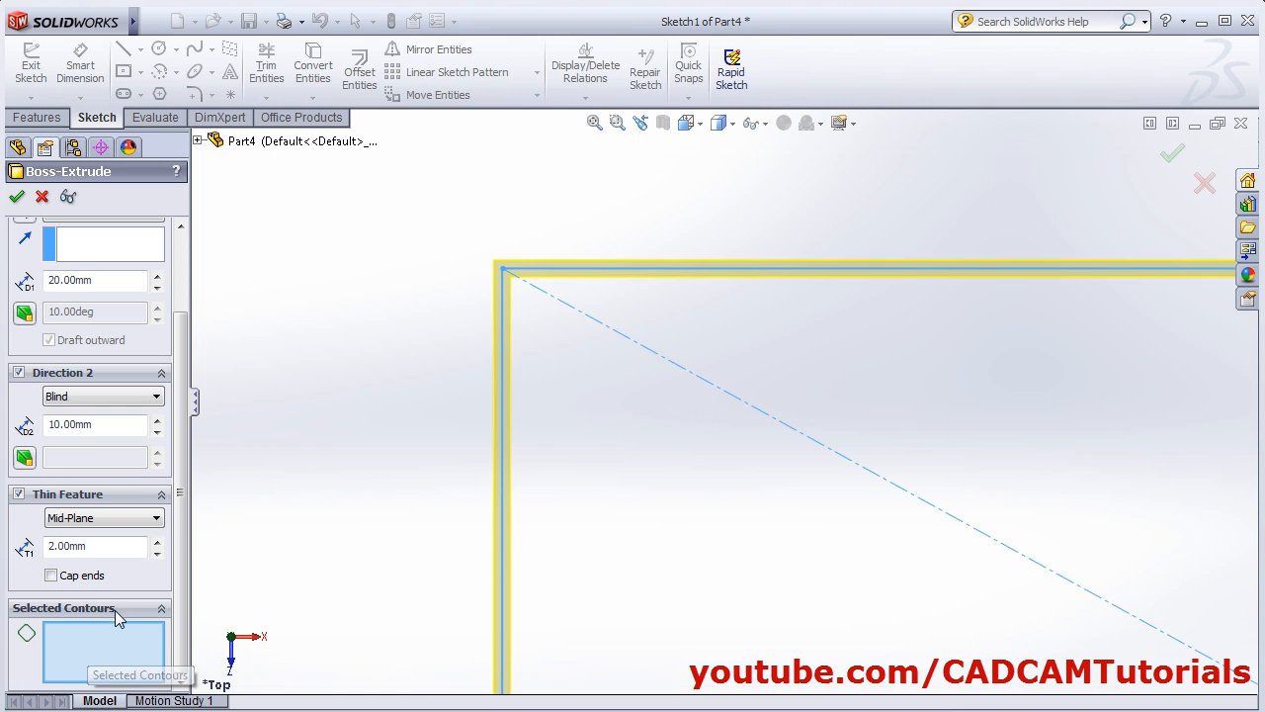
scroll(164, 614, up, 3)
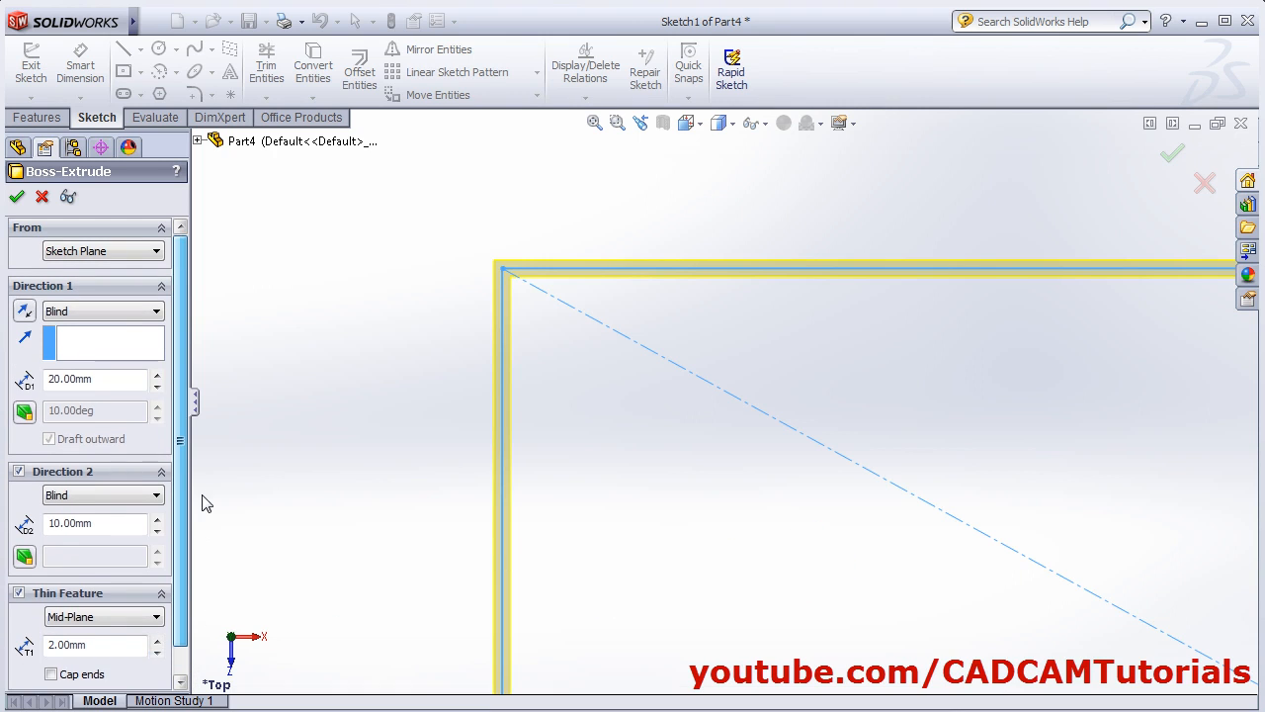
click(19, 593)
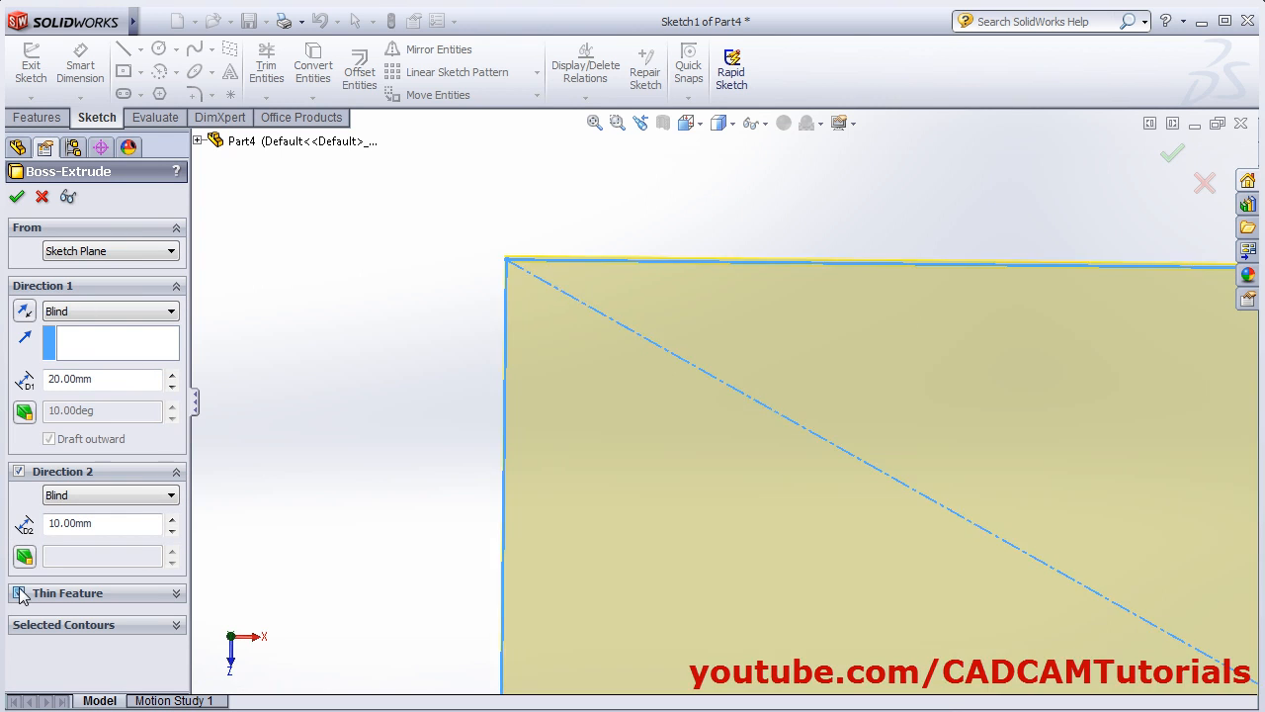
click(19, 472)
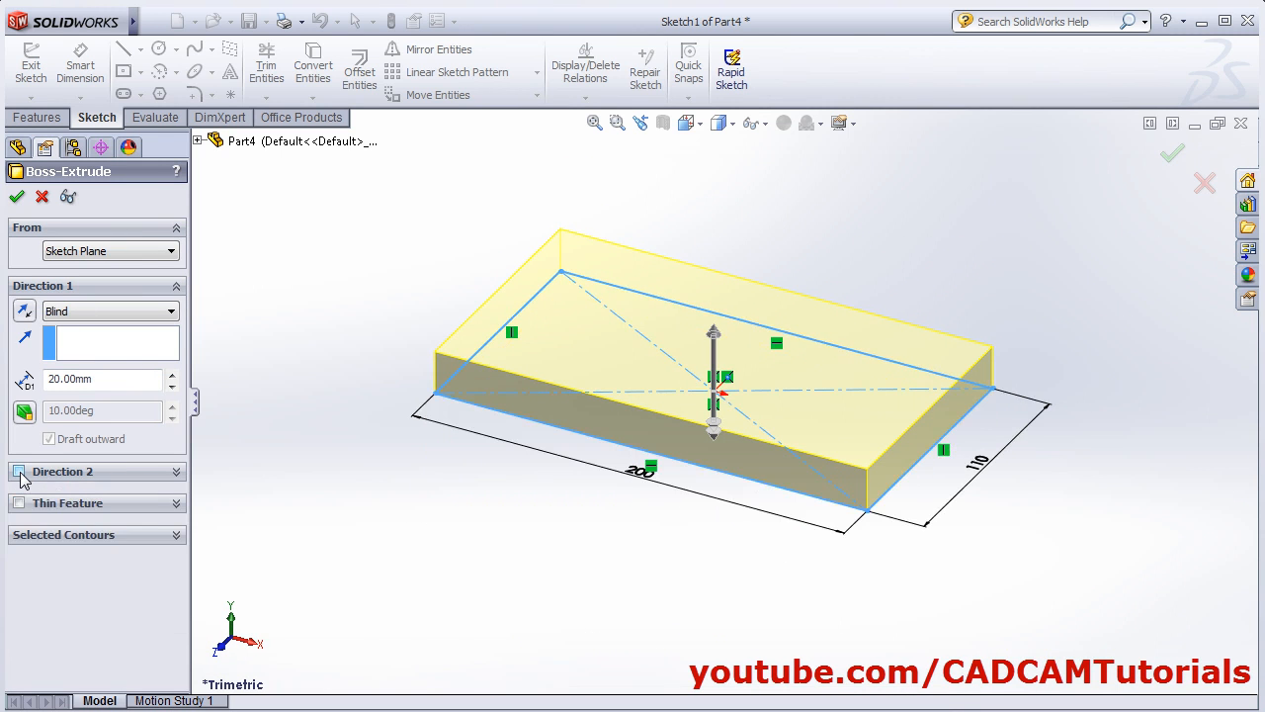
click(17, 198)
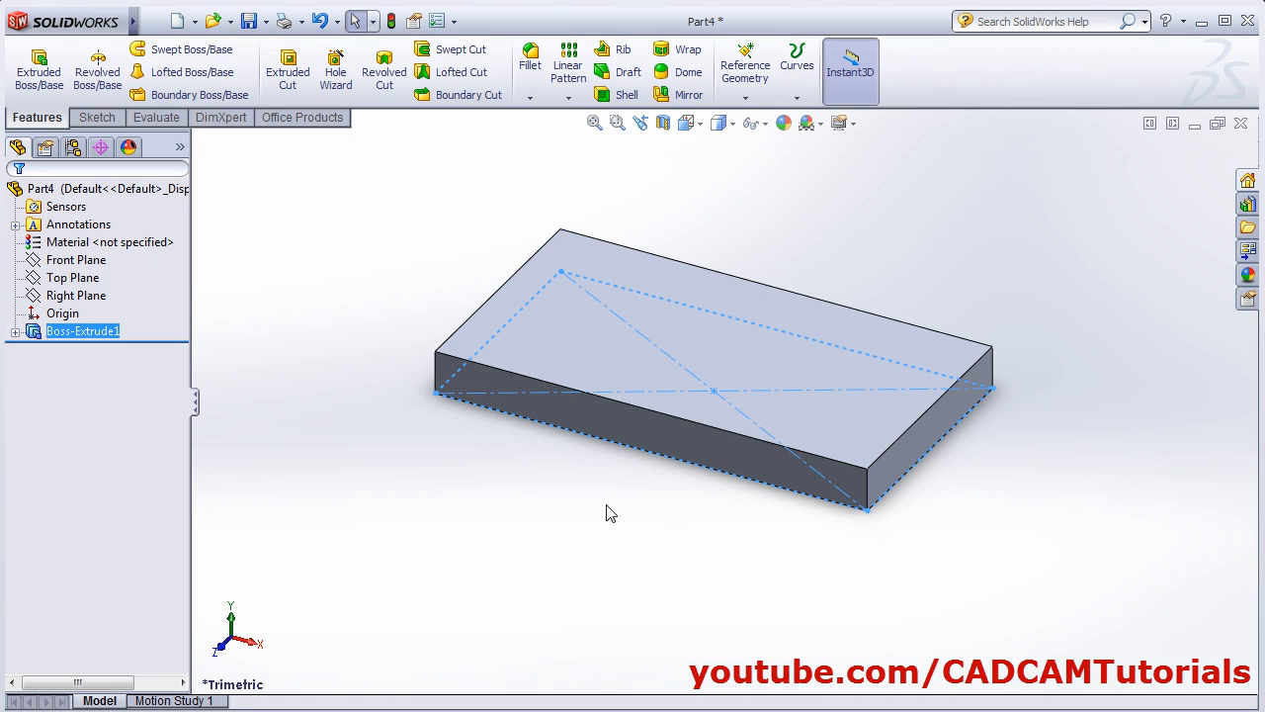
mouse_move(614, 530)
middle_down()
mouse_move(635, 533)
mouse_move(613, 534)
middle_up()
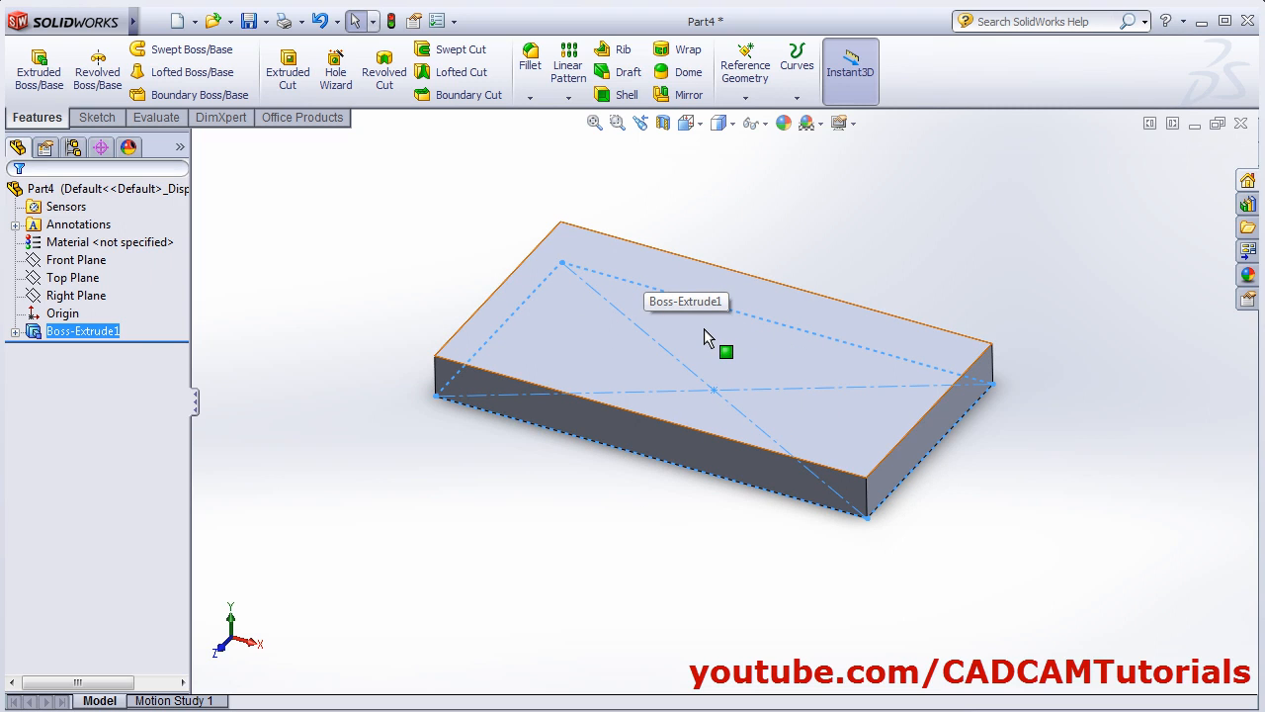
click(345, 212)
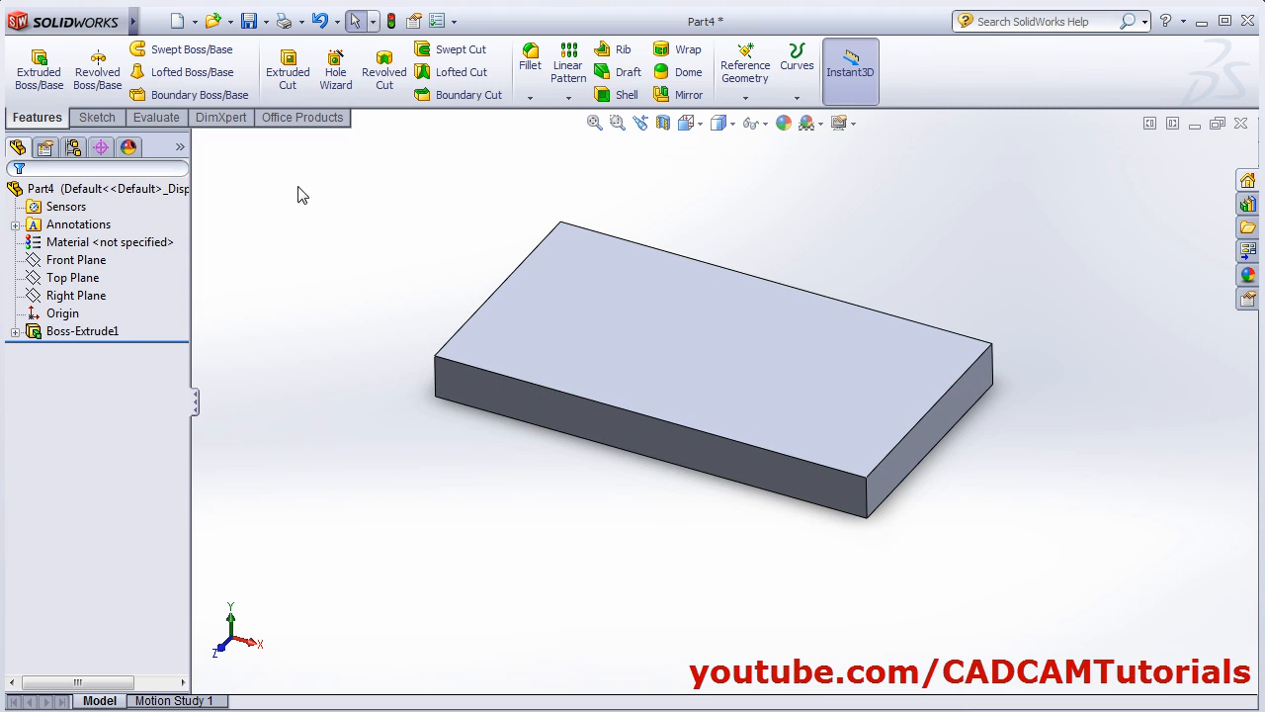
- Start an Extruded Boss/Base sketch on the plate's top face and draw a corner rectangle from the face's rear left corner
click(39, 77)
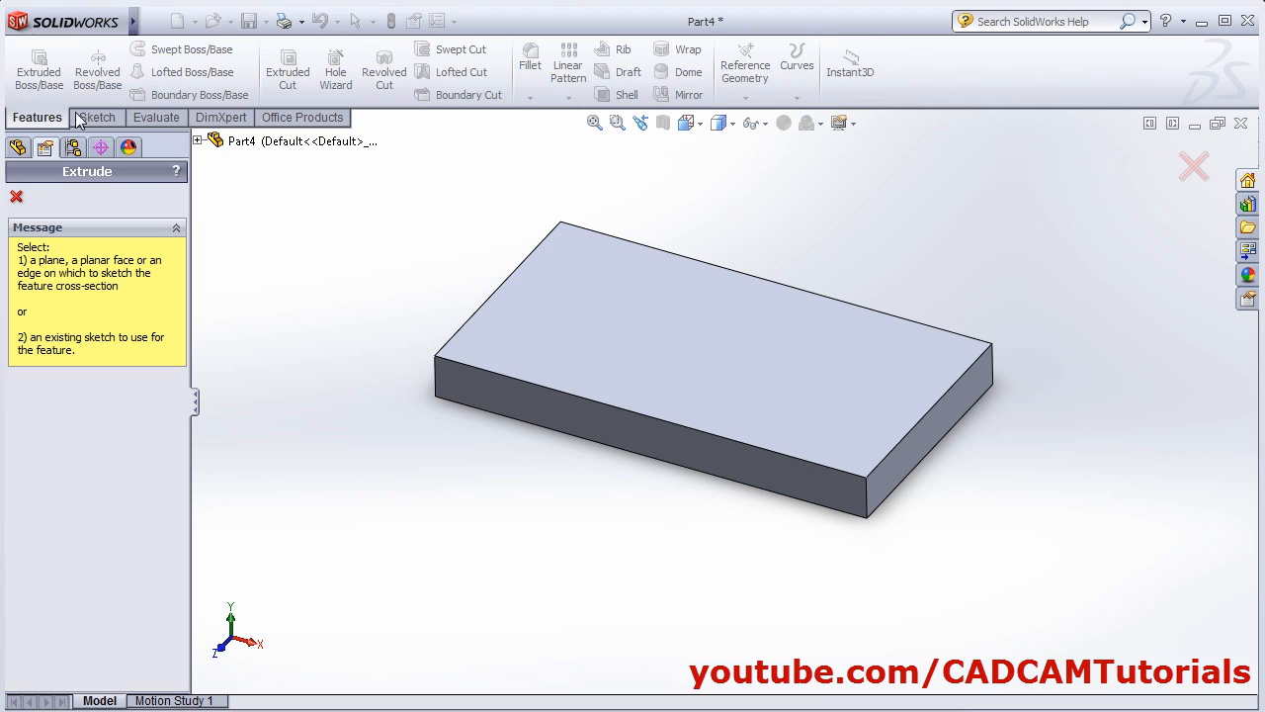
click(632, 334)
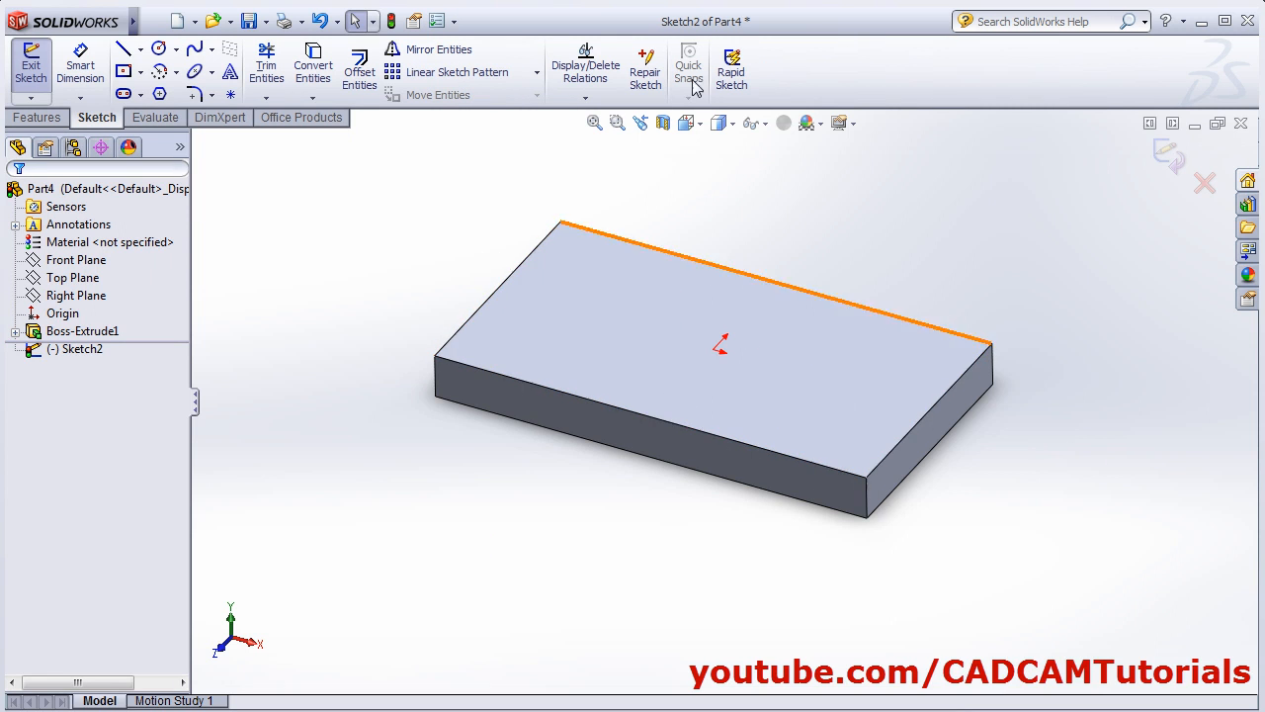
click(701, 124)
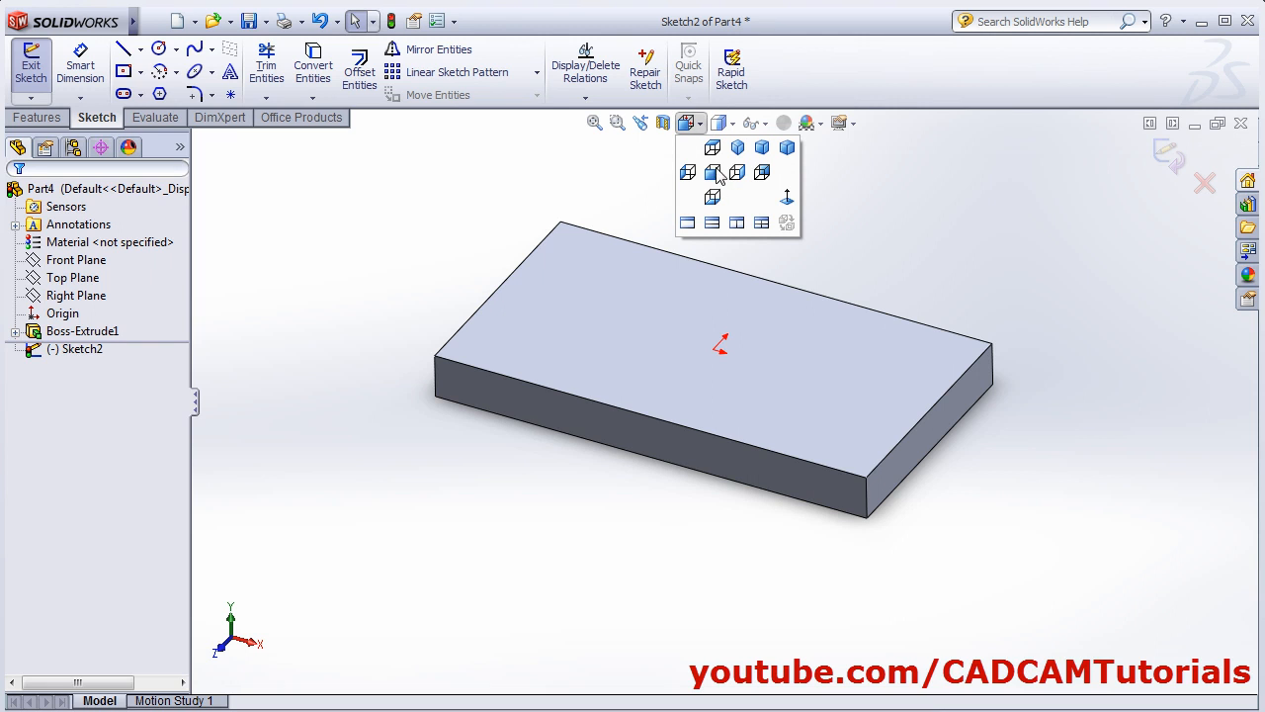
click(788, 203)
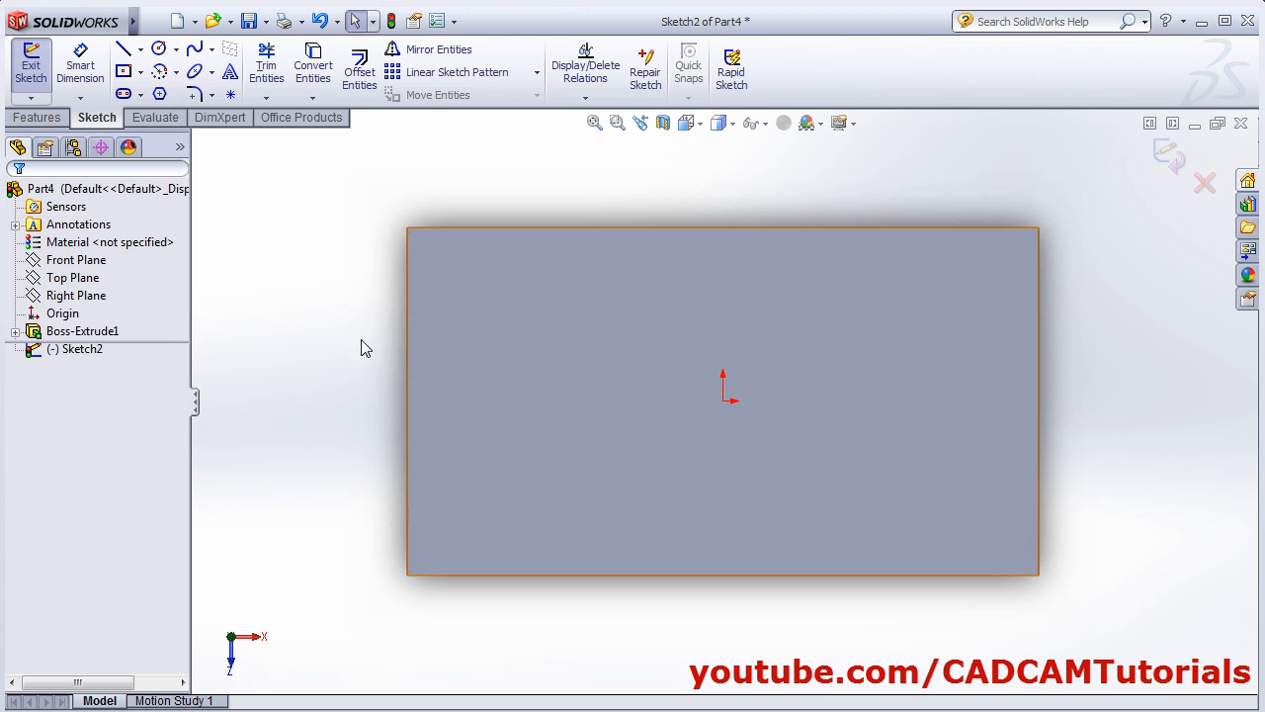
click(142, 72)
click(143, 93)
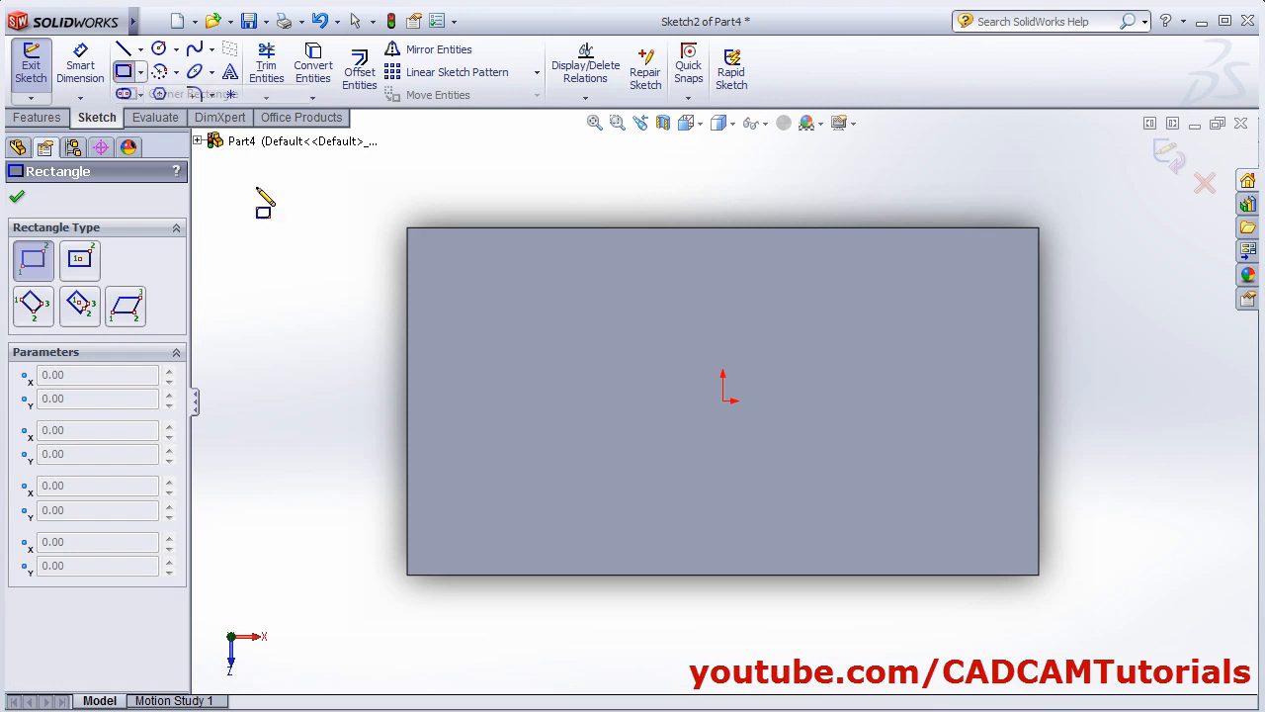
click(407, 229)
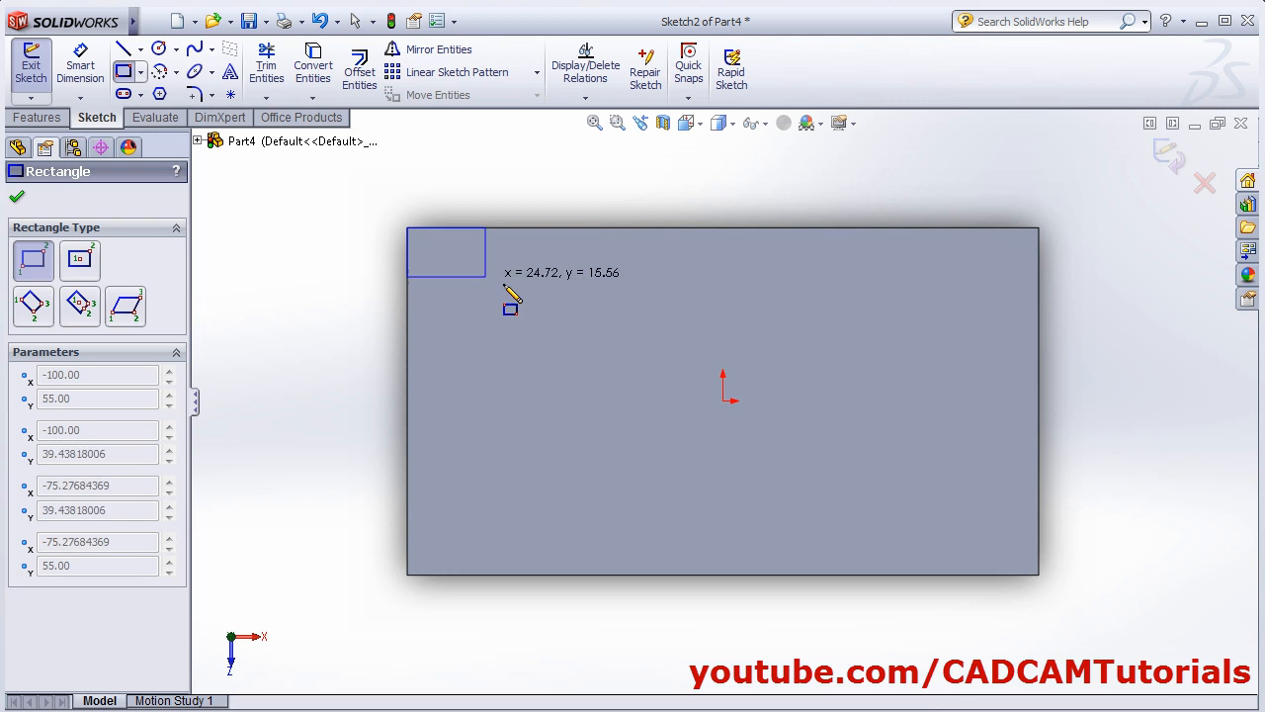
click(603, 311)
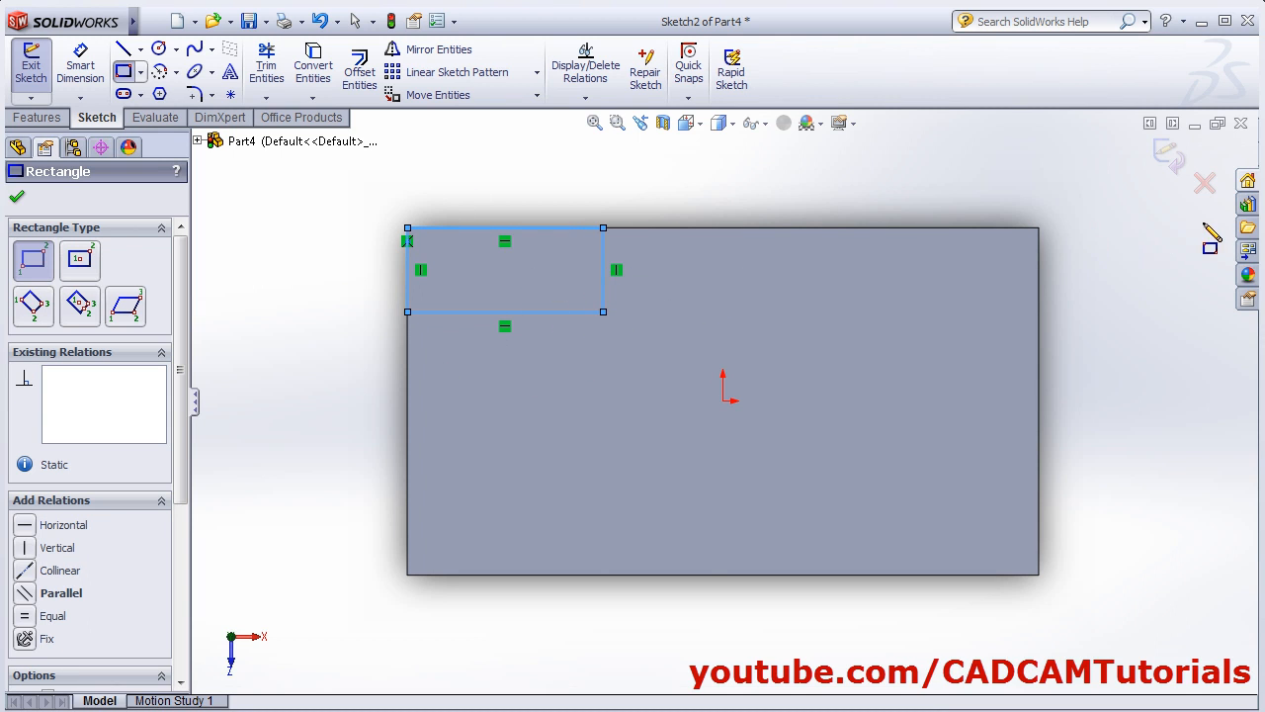
- Finish the corner rectangle sketch and extrude it 40 mm Blind upward from the plate, merged with the existing body
click(1172, 160)
key(e)
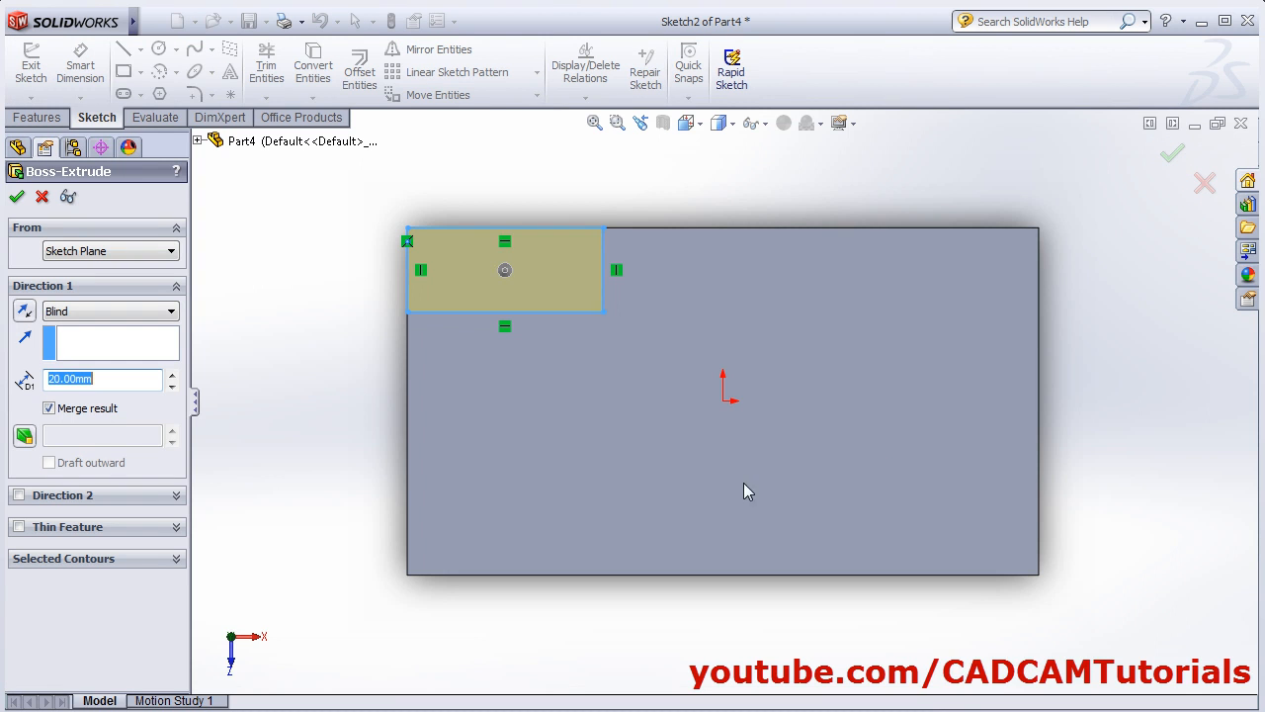
mouse_move(578, 543)
middle_down()
mouse_move(575, 332)
mouse_move(774, 393)
mouse_move(810, 534)
mouse_move(768, 567)
mouse_move(823, 598)
mouse_move(695, 582)
mouse_move(695, 523)
mouse_move(680, 585)
mouse_move(672, 525)
mouse_move(633, 543)
mouse_move(686, 525)
mouse_move(667, 548)
mouse_move(720, 576)
mouse_move(708, 557)
middle_up()
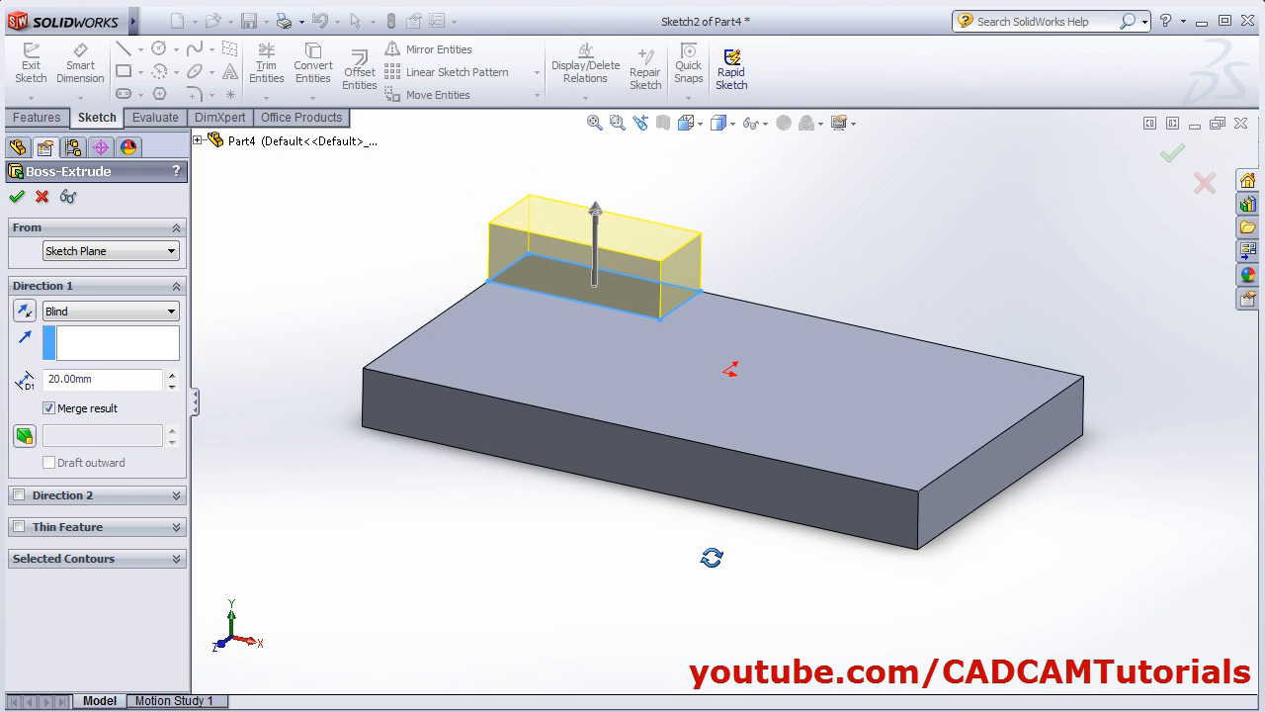
double_click(104, 381)
text(40)
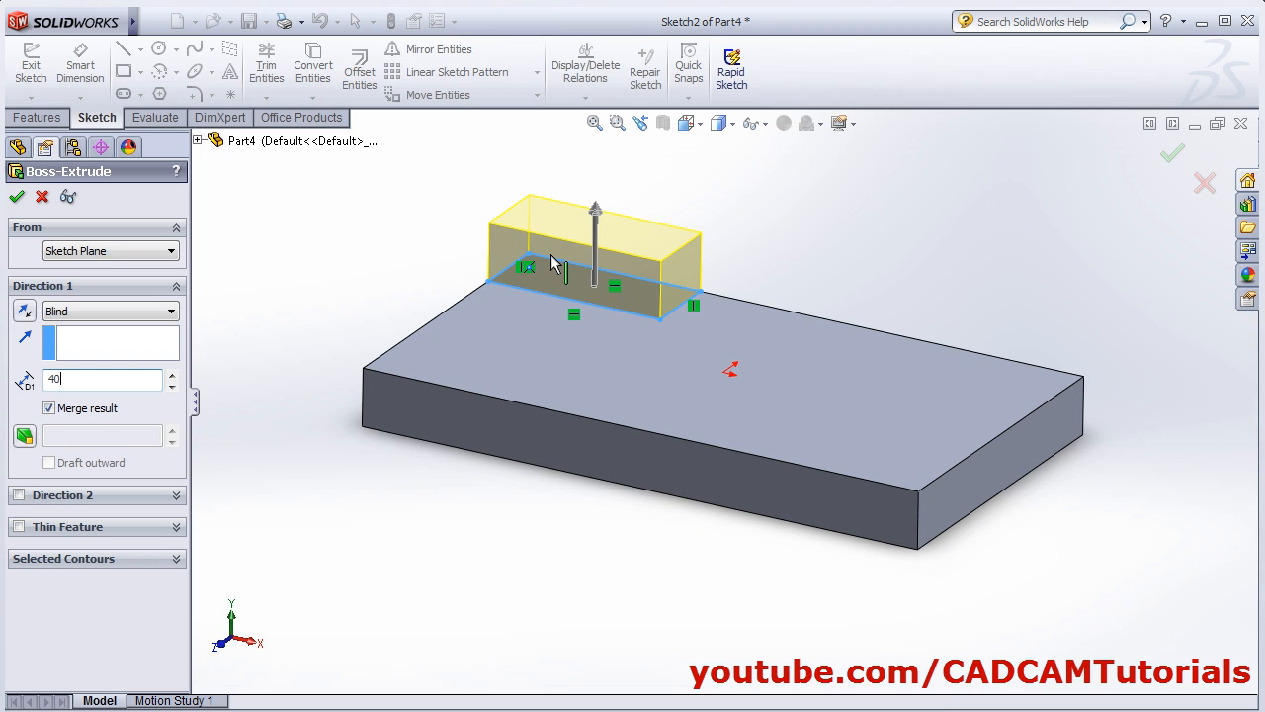
key(Return)
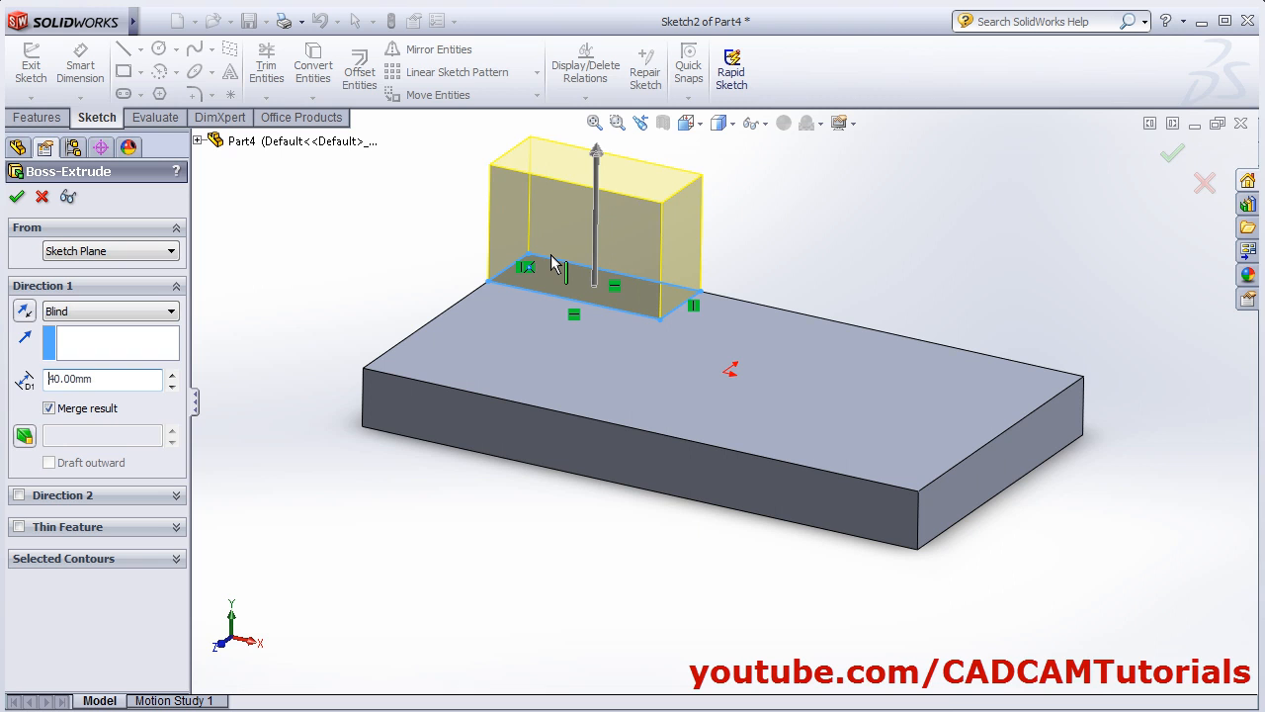
click(17, 200)
middle_drag(528, 524, 492, 528)
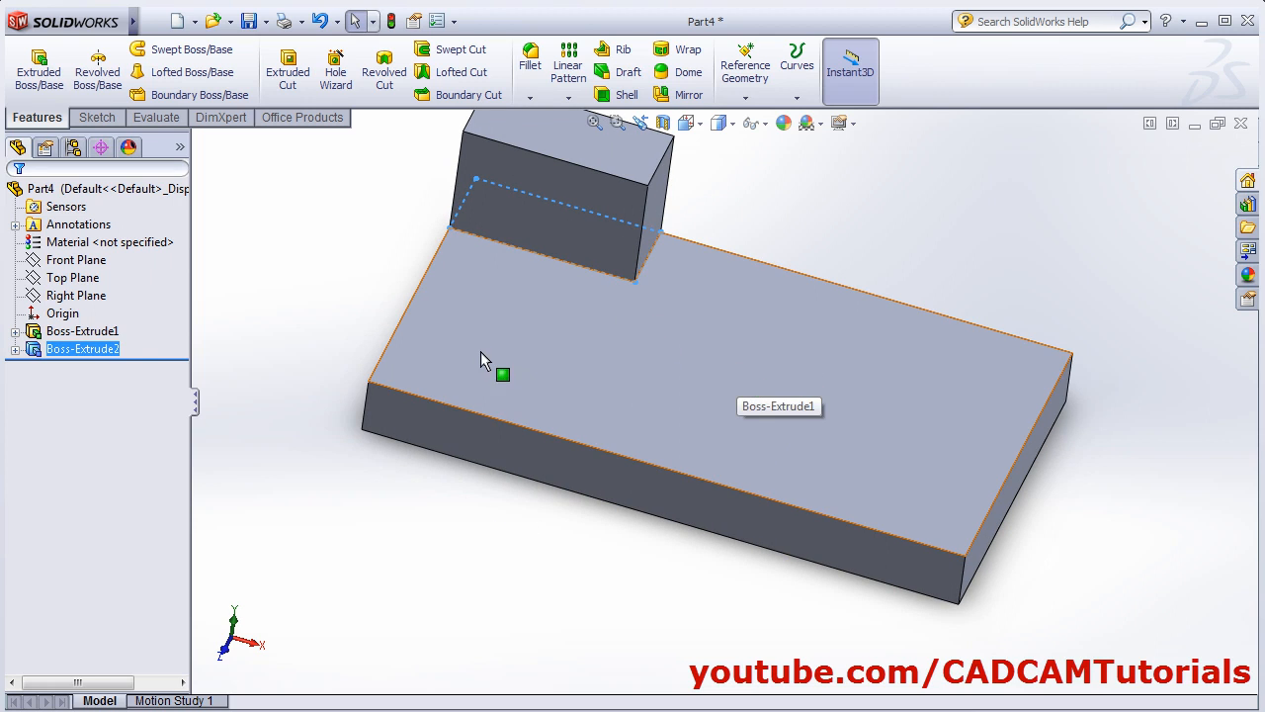
- Start an Extruded Cut on the plate's top face and sketch a center rectangle about 60 by 38 mm at the origin, then finish the sketch
click(289, 75)
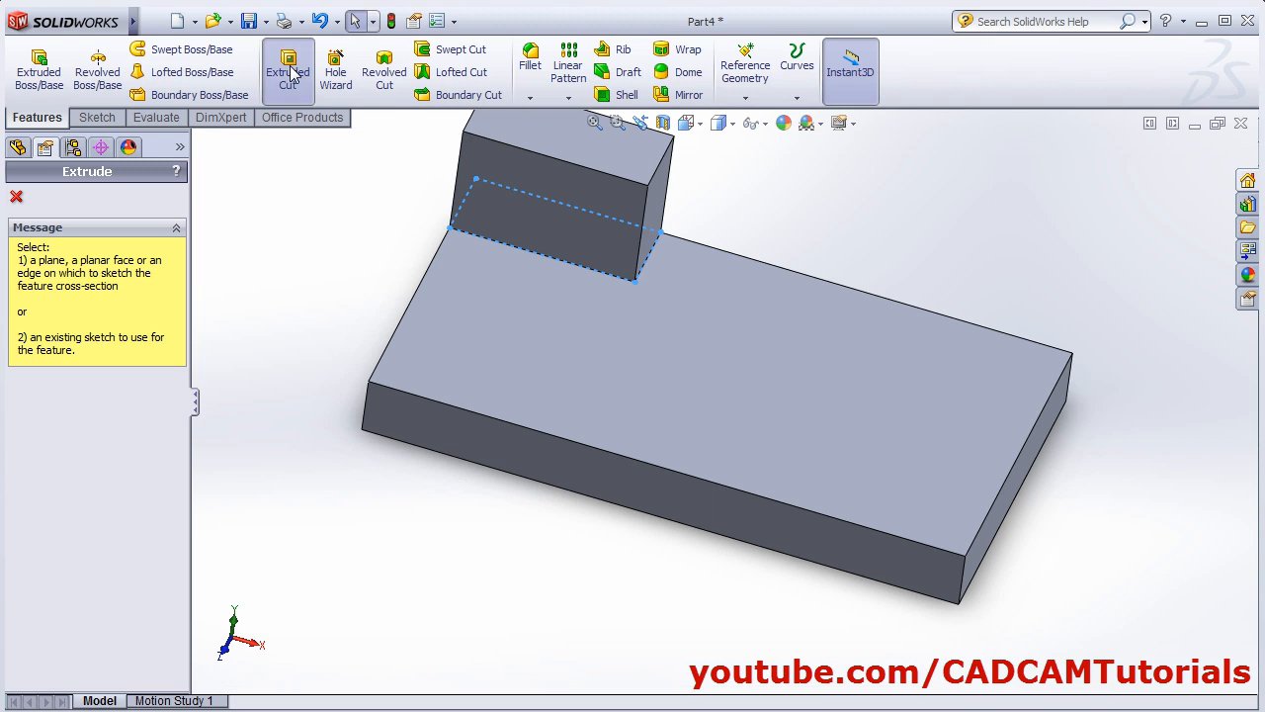
click(739, 393)
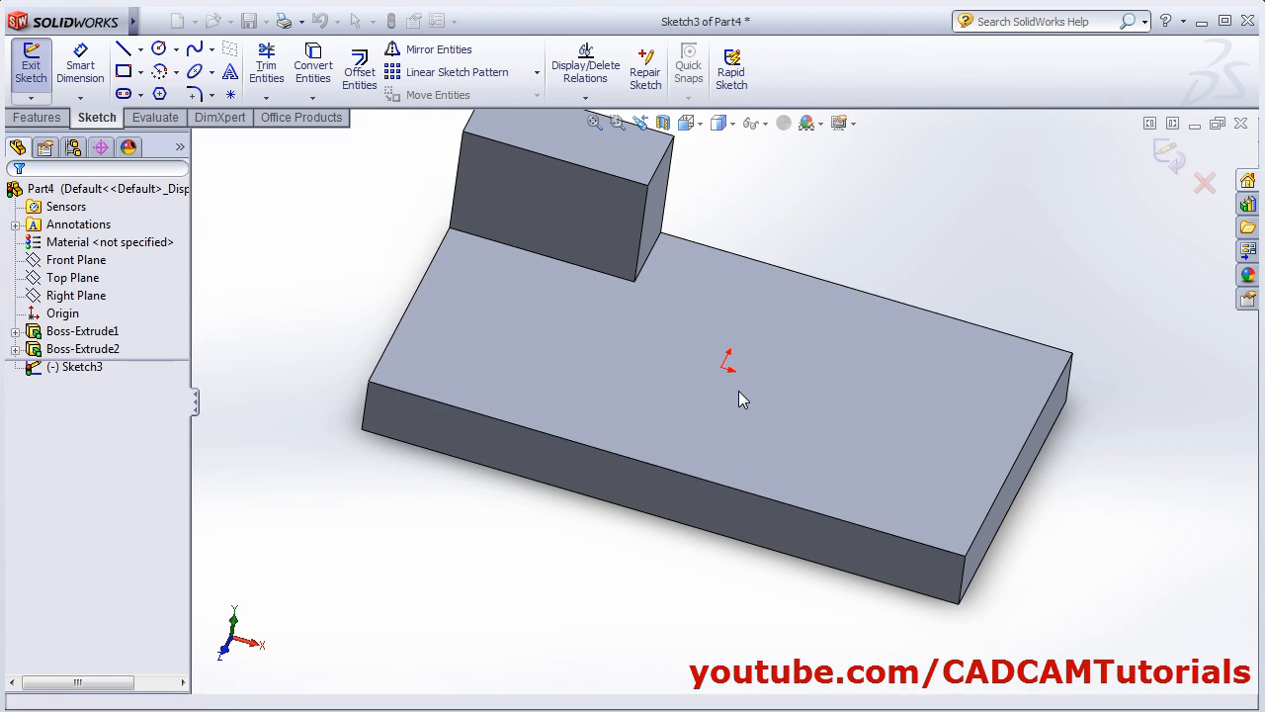
click(701, 125)
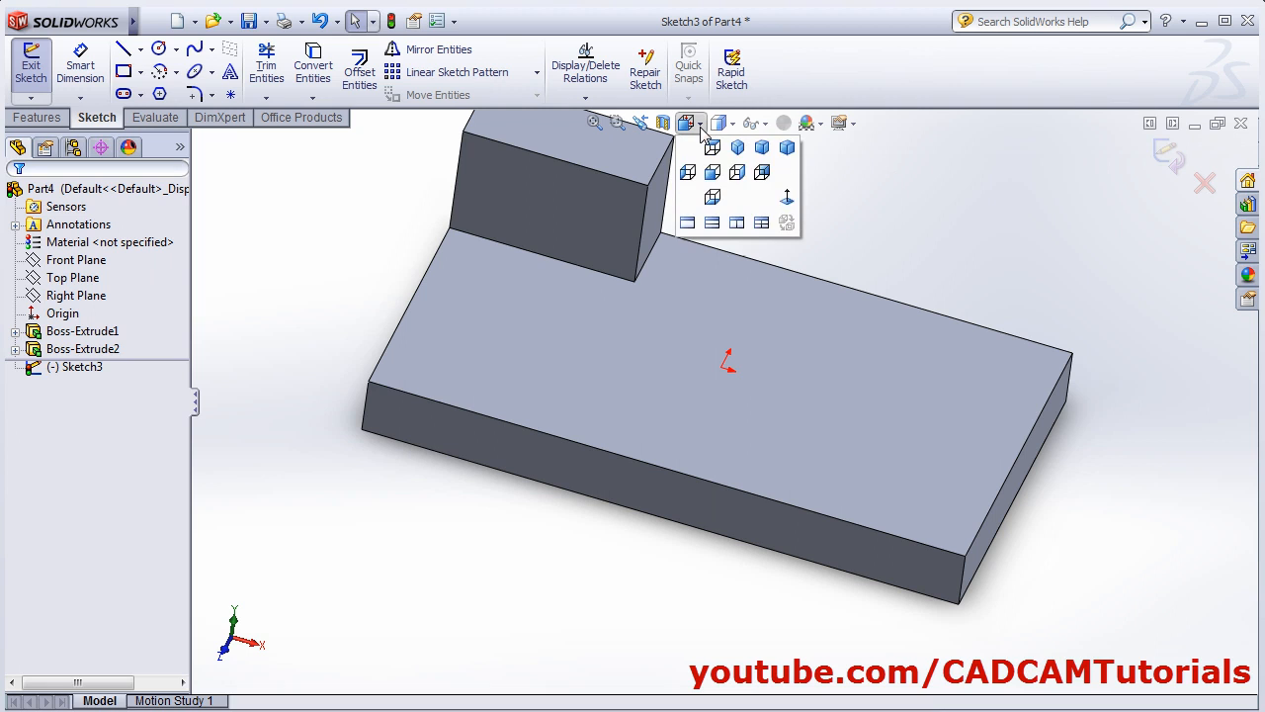
click(787, 197)
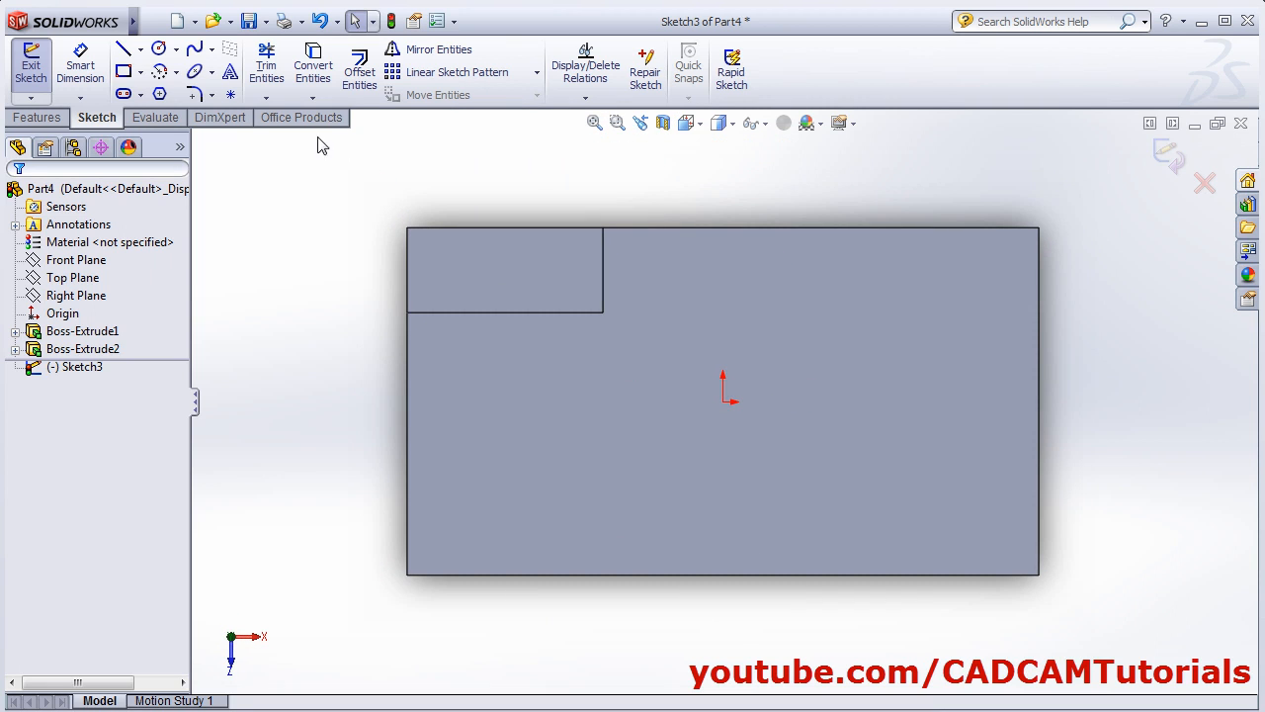
click(140, 73)
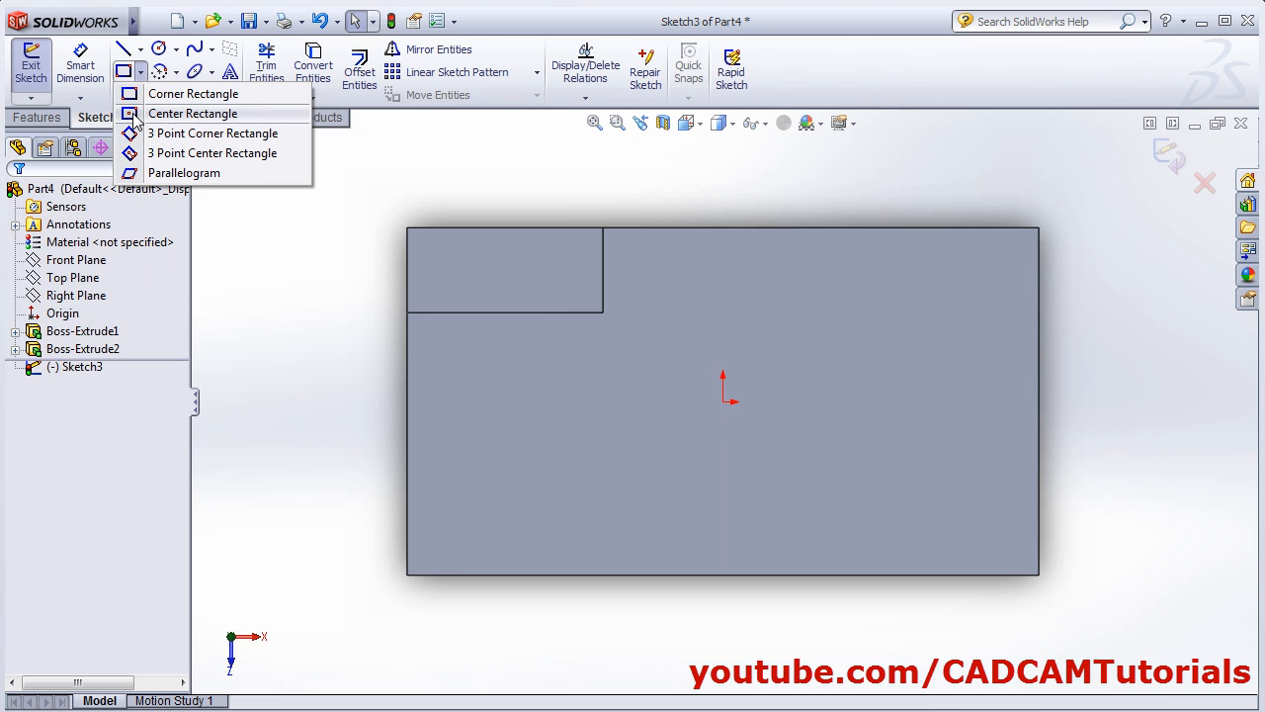
click(137, 113)
click(723, 401)
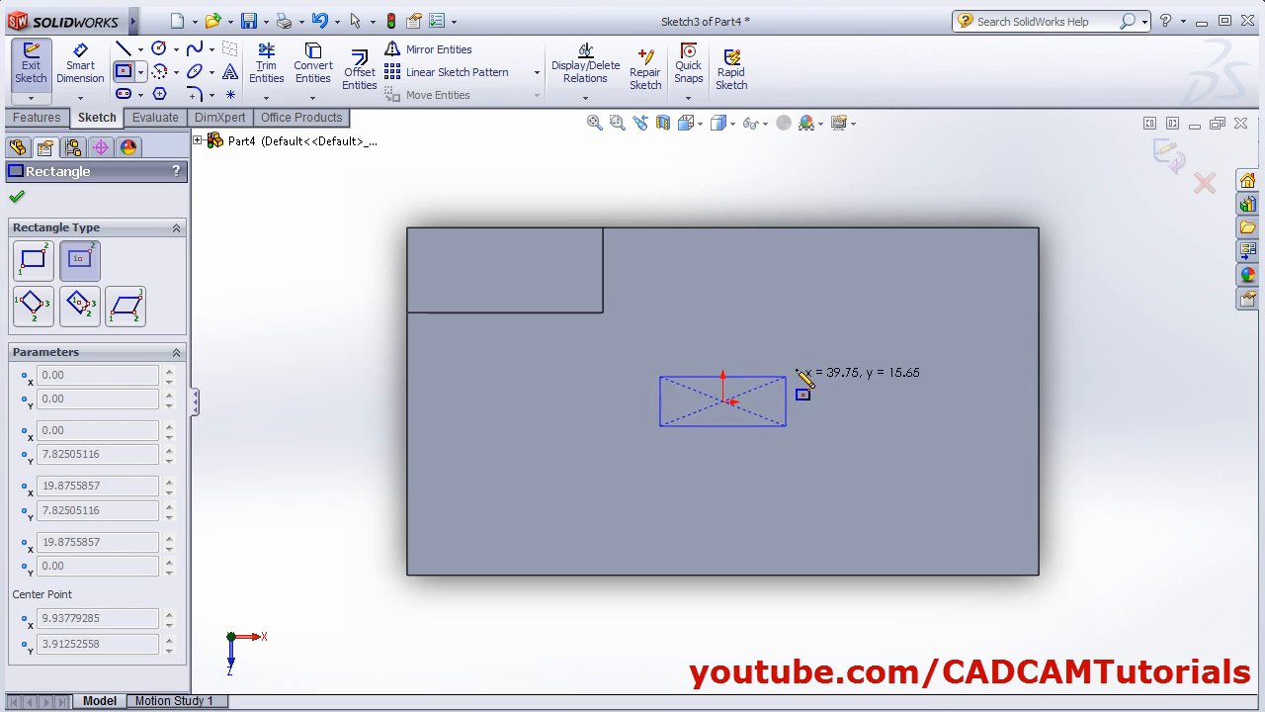
click(818, 341)
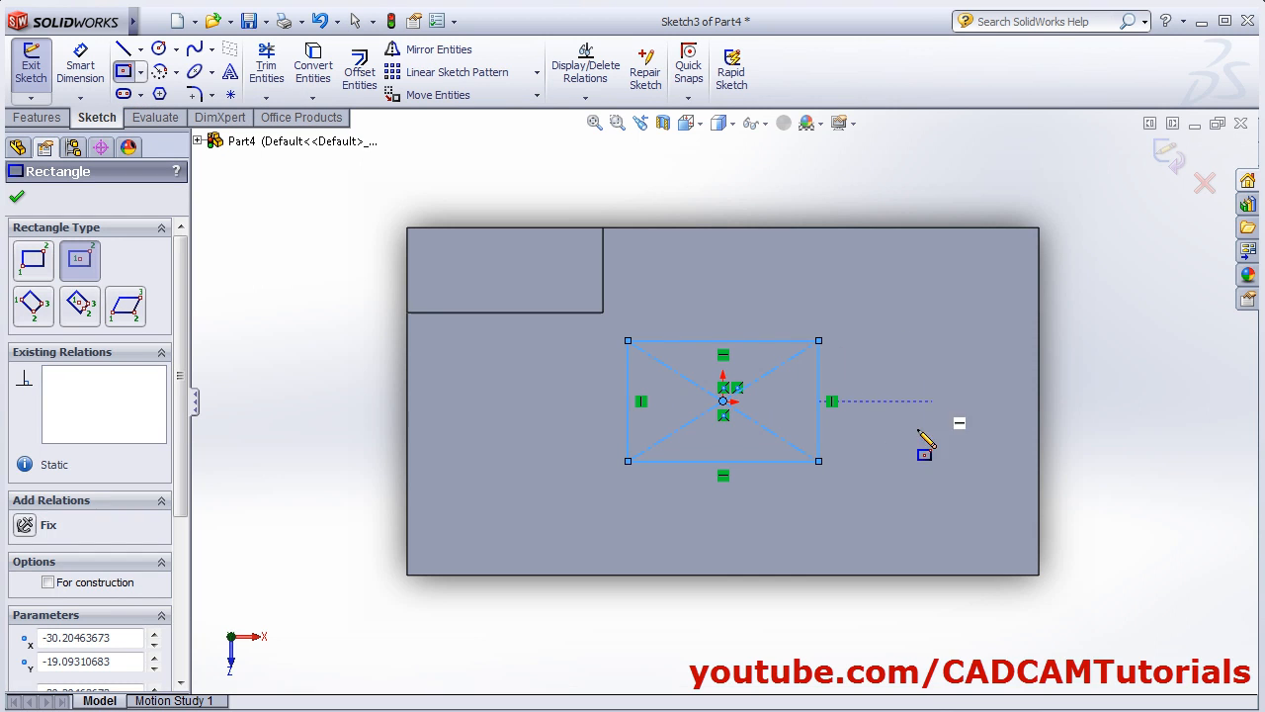
click(1169, 159)
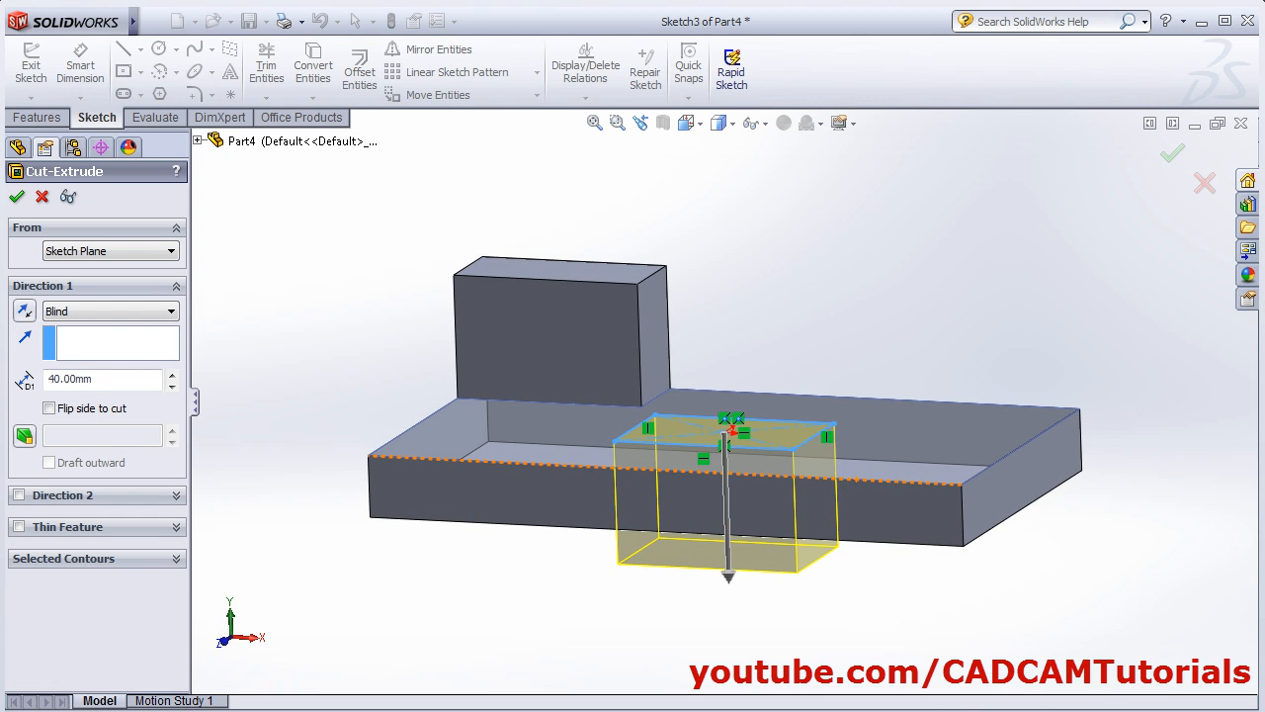
- Preview the extruded cut in the reversed direction and restore the downward direction into the plate
click(22, 313)
click(23, 312)
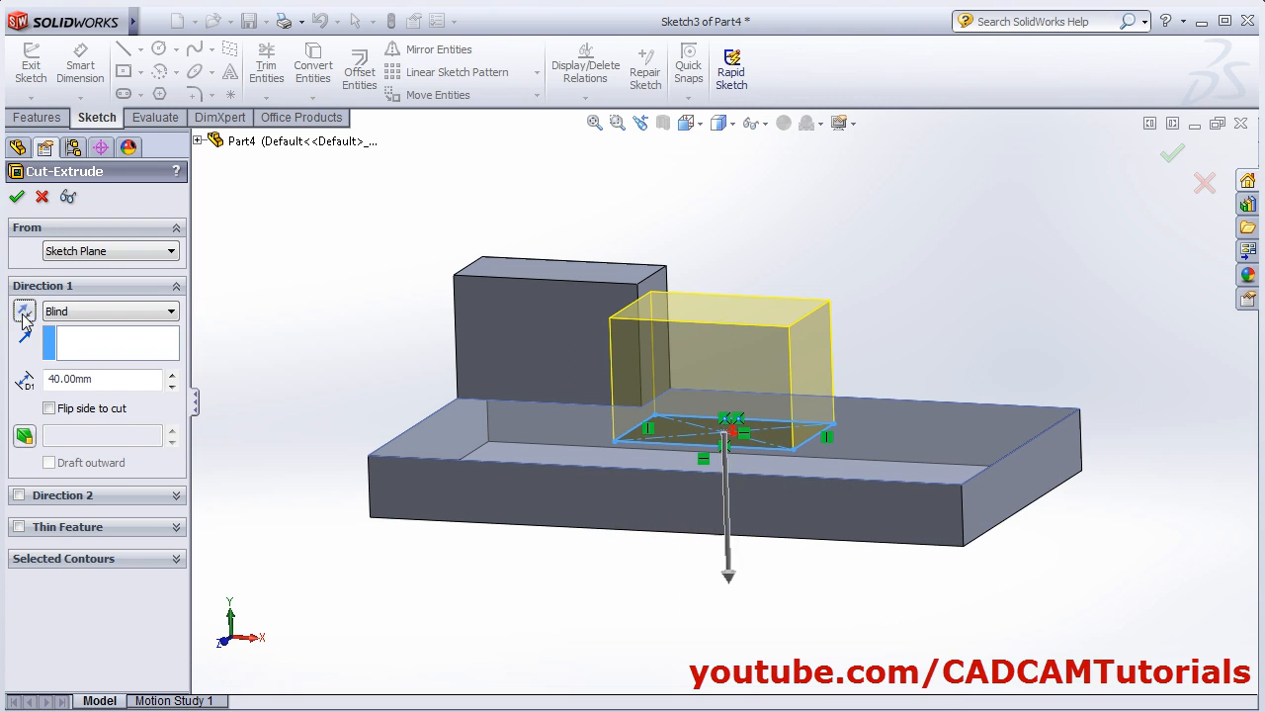
middle_drag(778, 526, 785, 582)
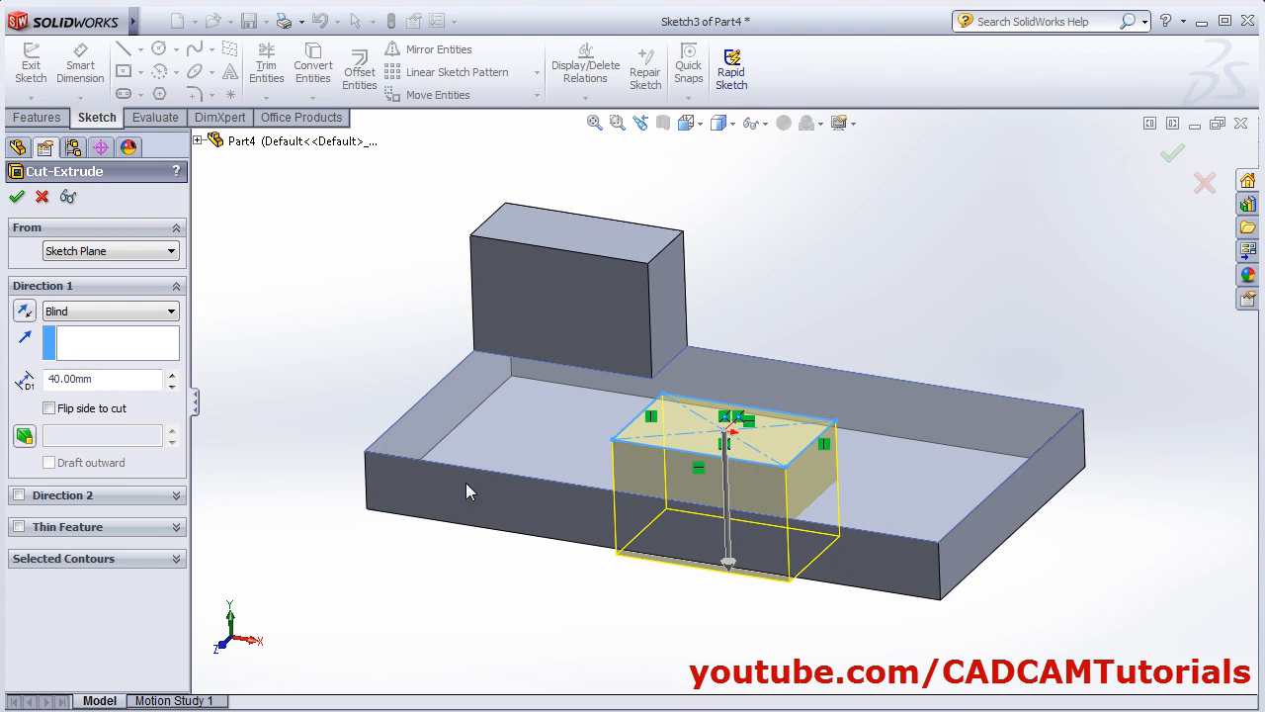
click(72, 384)
middle_drag(343, 420, 318, 442)
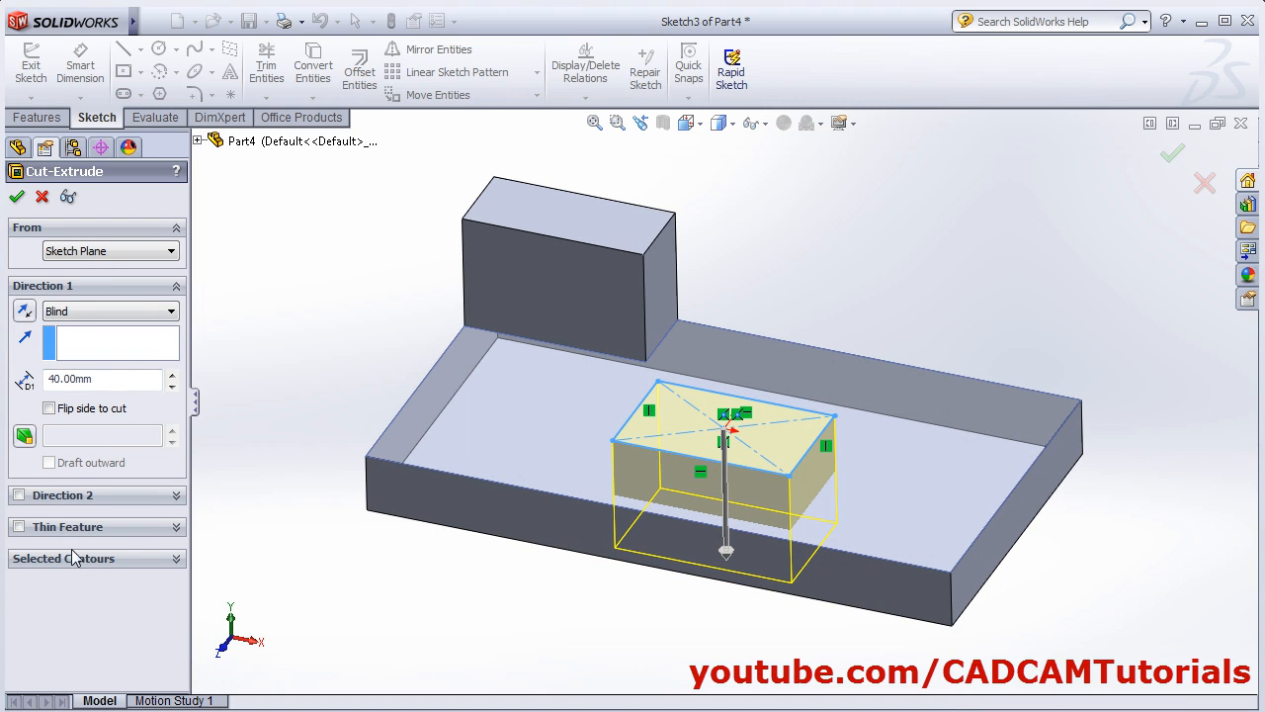
- Preview removing the material outside the rectangle with Flip side to cut, leaving the option off
click(48, 409)
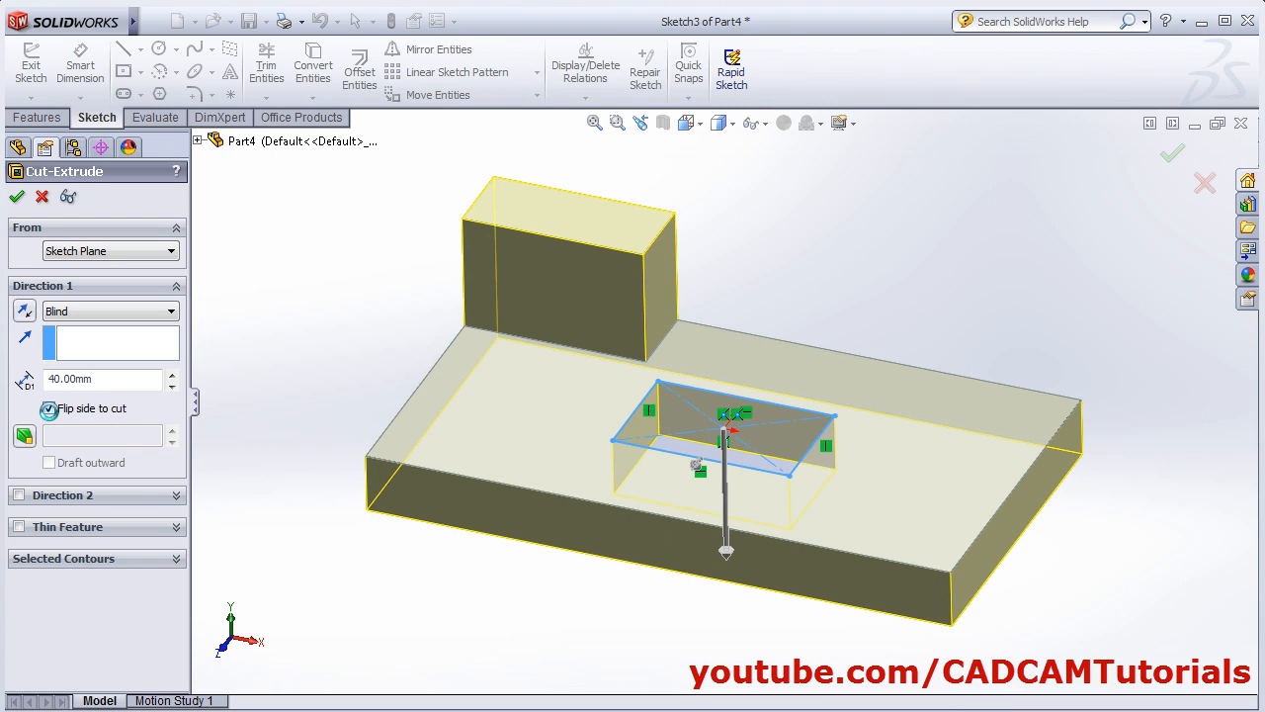
click(48, 410)
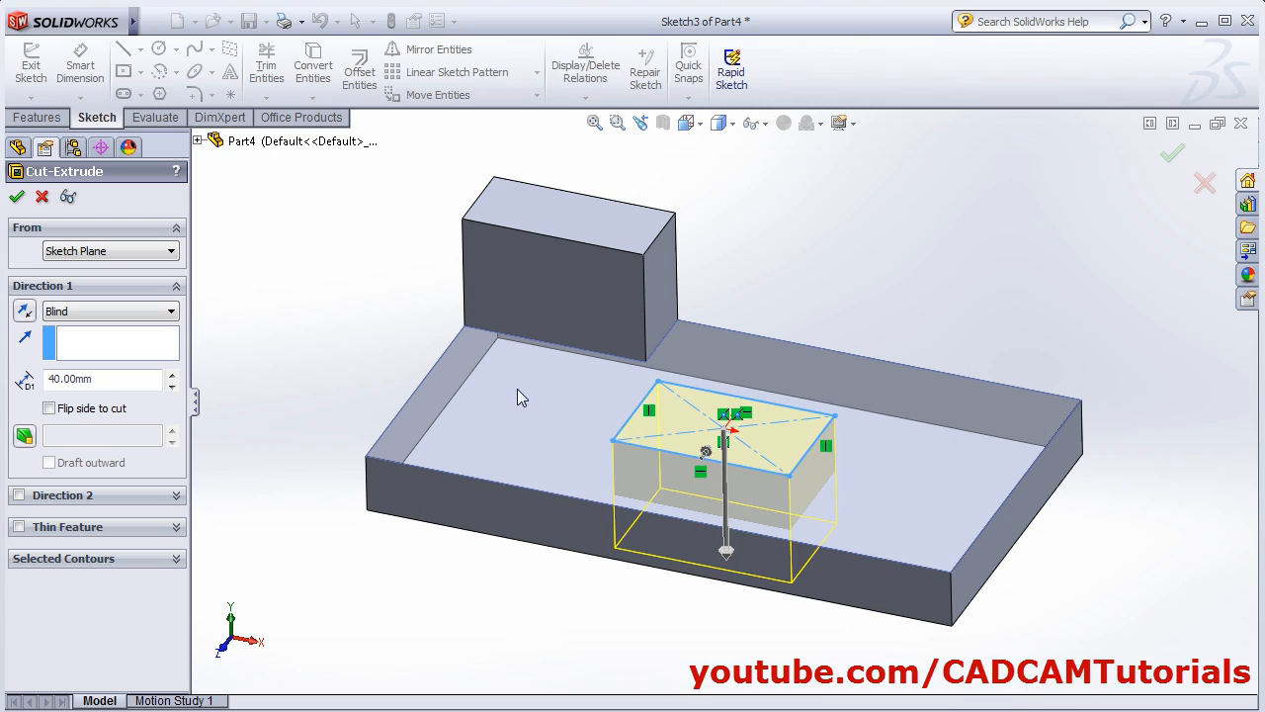
click(49, 409)
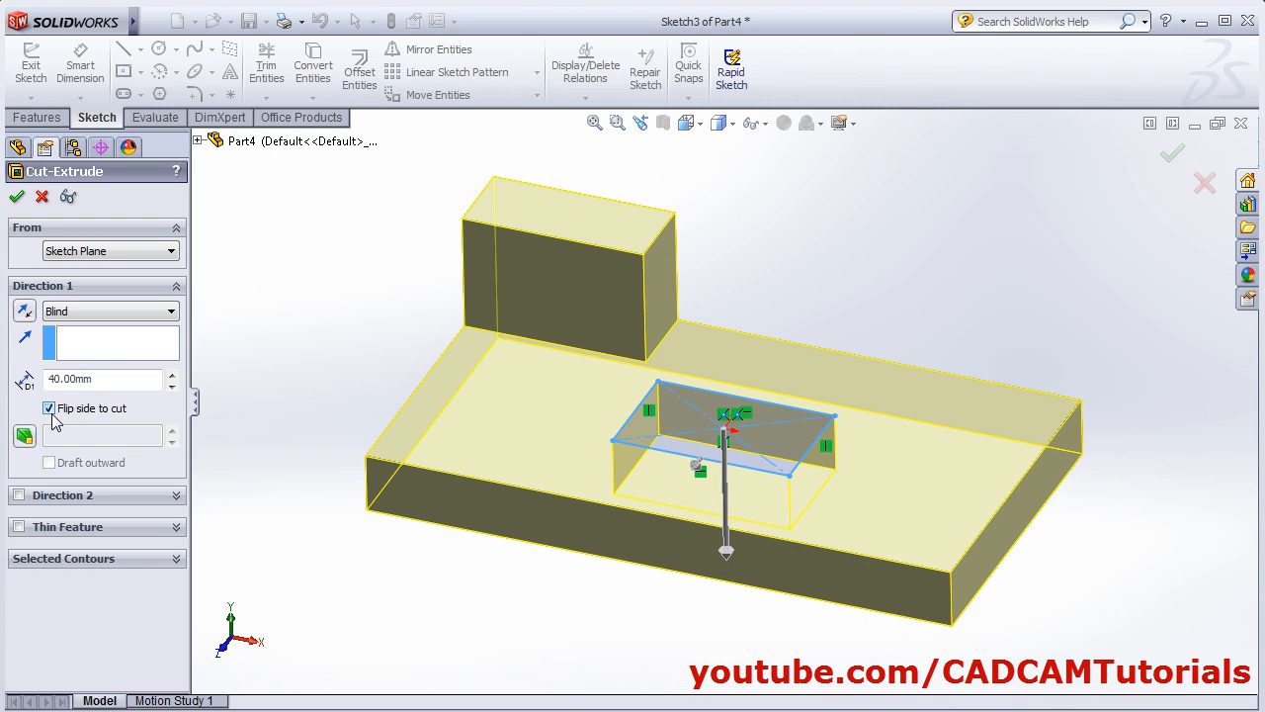
click(48, 410)
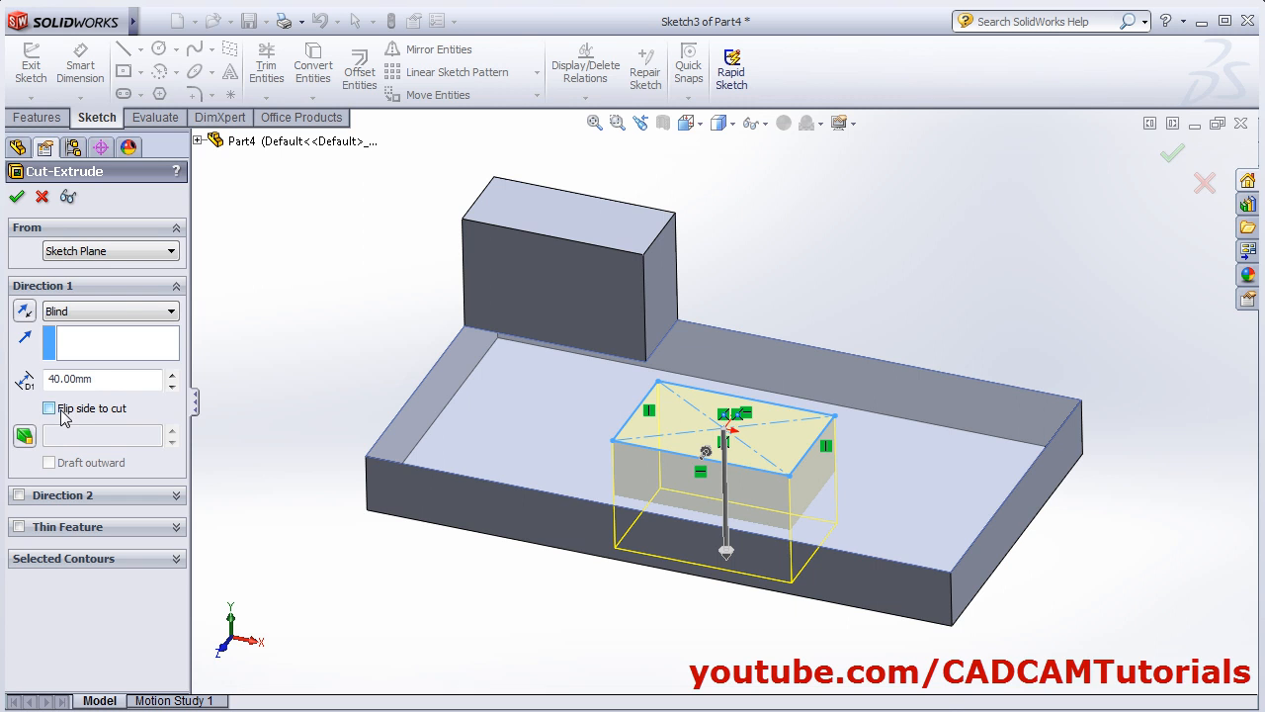
- Complete the center rectangle's extruded cut as a 40 mm Blind cut down through the plate
click(17, 197)
middle_drag(544, 534, 556, 626)
click(557, 626)
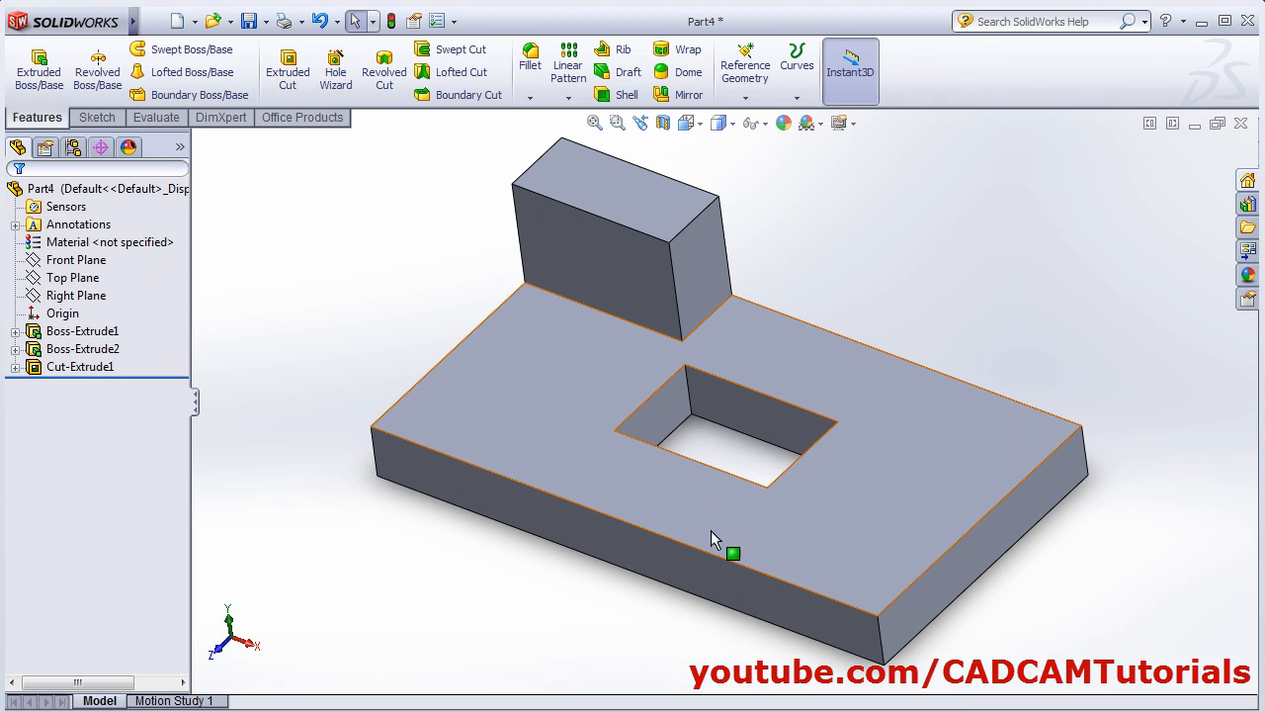
- Review the two boss features and the cut feature by selecting them in the feature history, and clear the selection
click(75, 335)
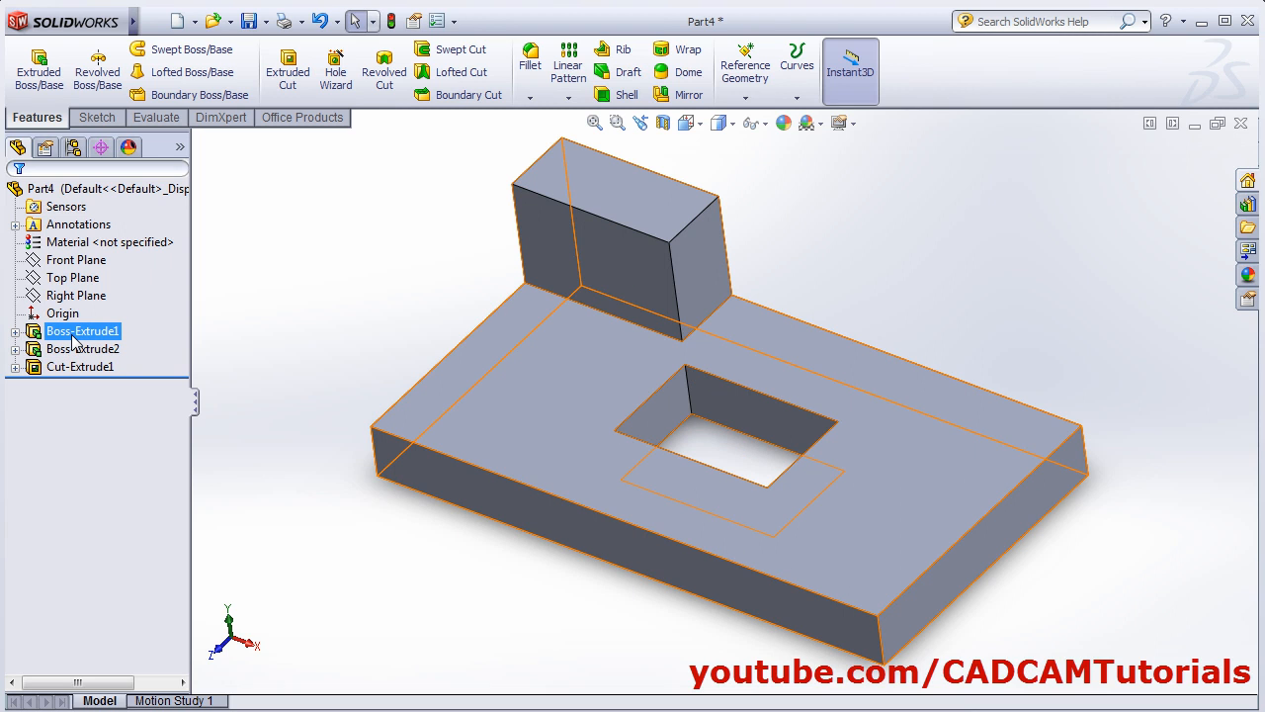
ctrl+click(69, 350)
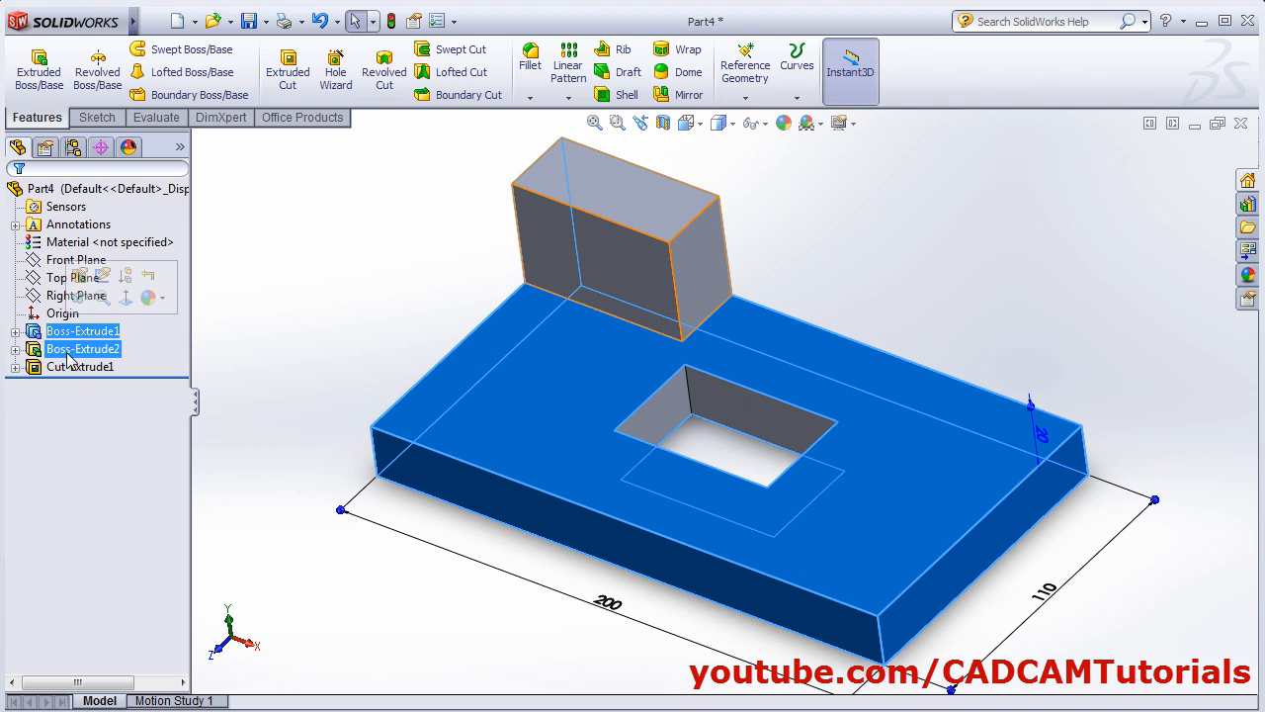
click(77, 367)
click(245, 458)
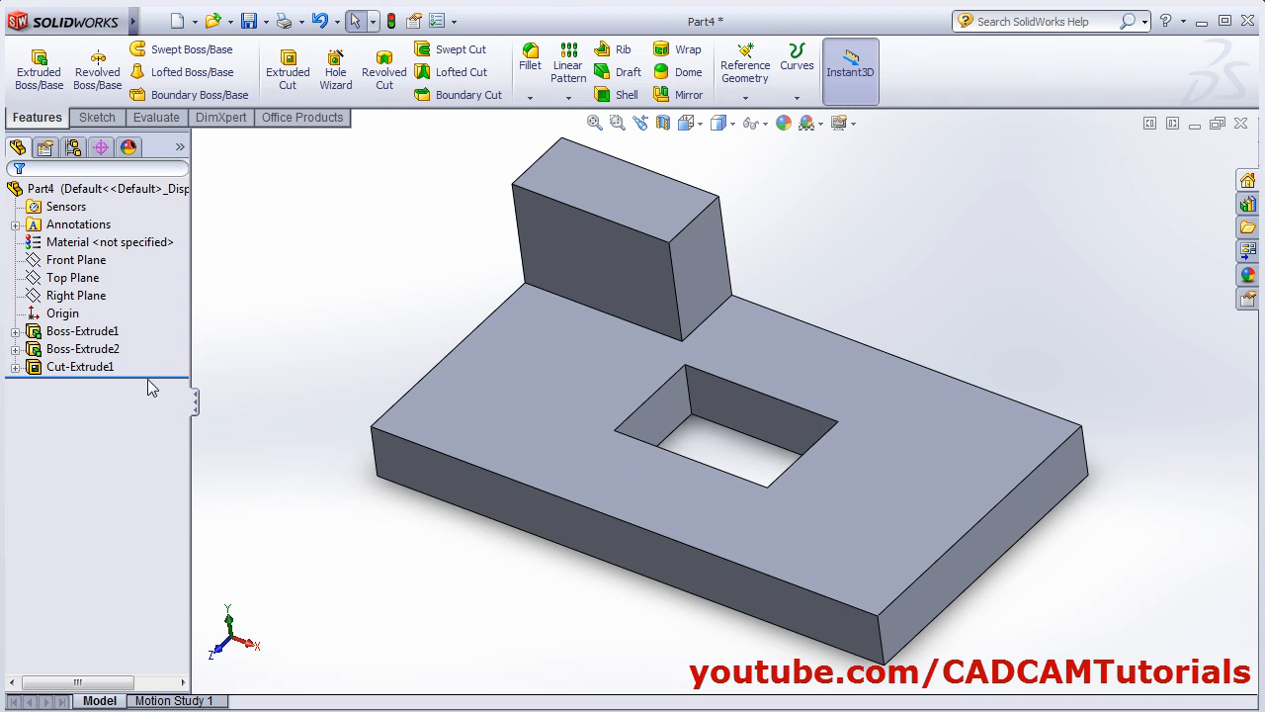
- Open the plate's extrusion for editing and accept its existing parameters
click(59, 332)
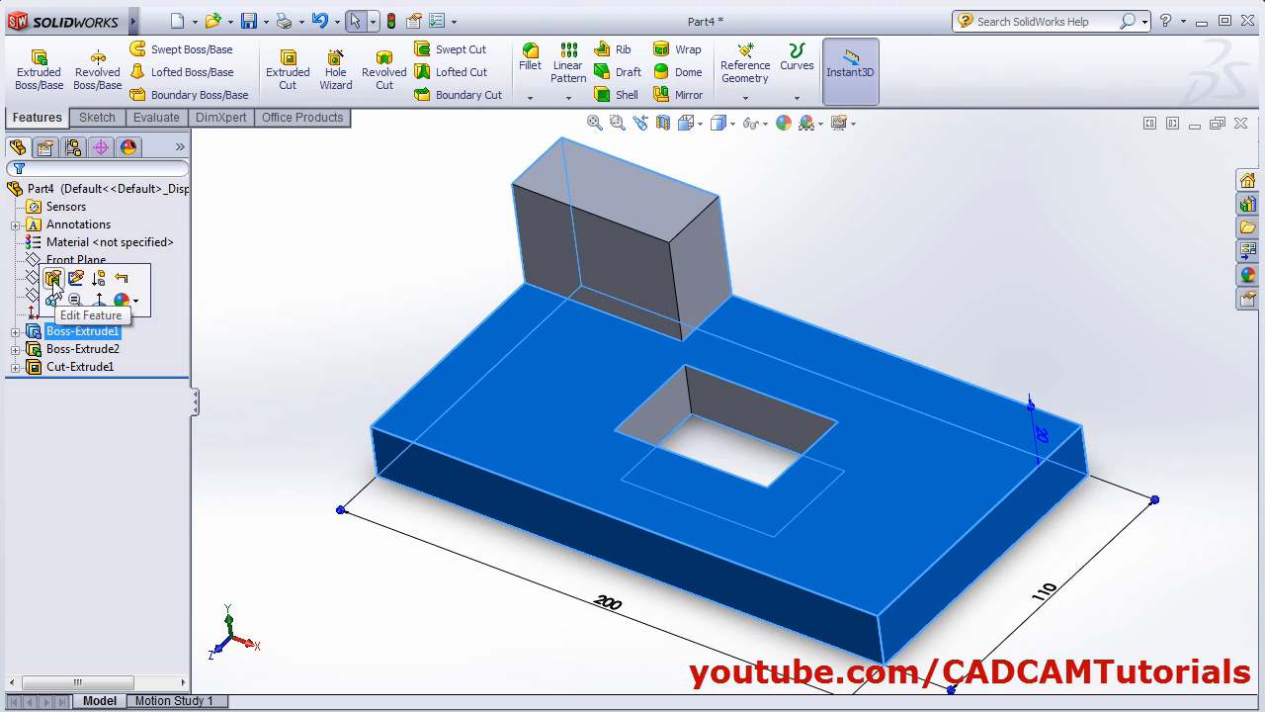
click(53, 280)
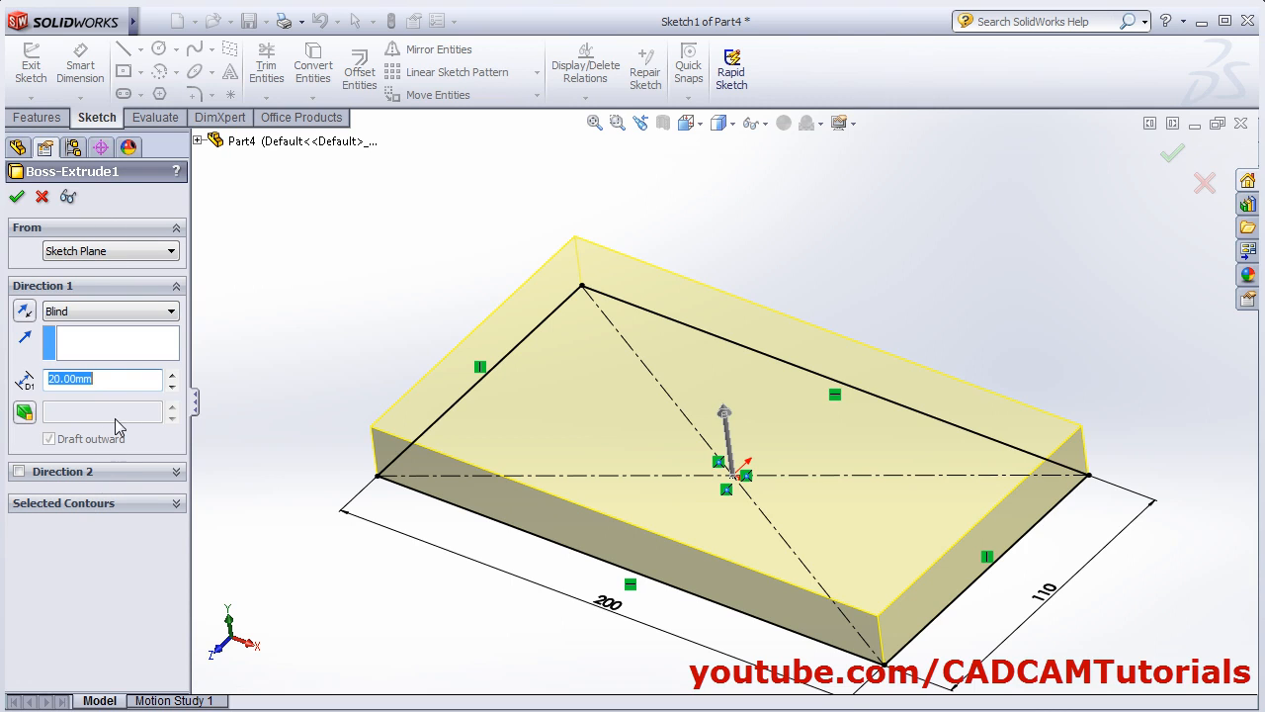
click(16, 196)
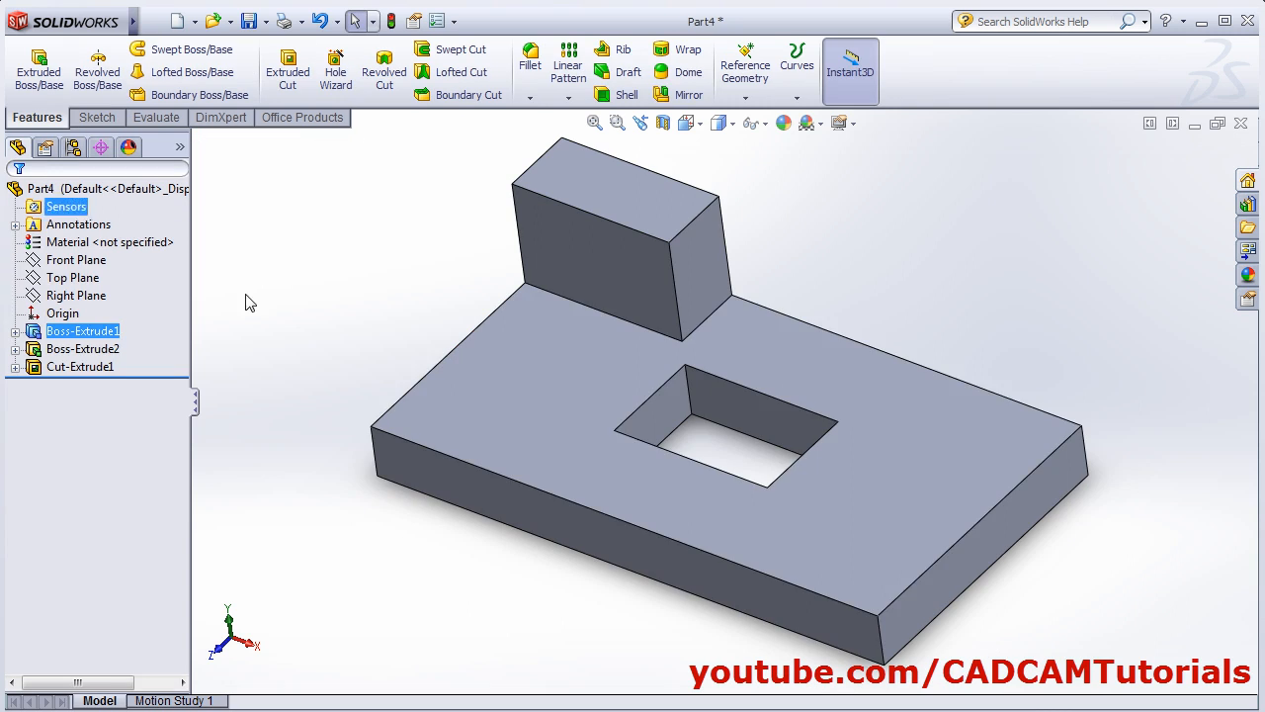
ctrl+click(82, 348)
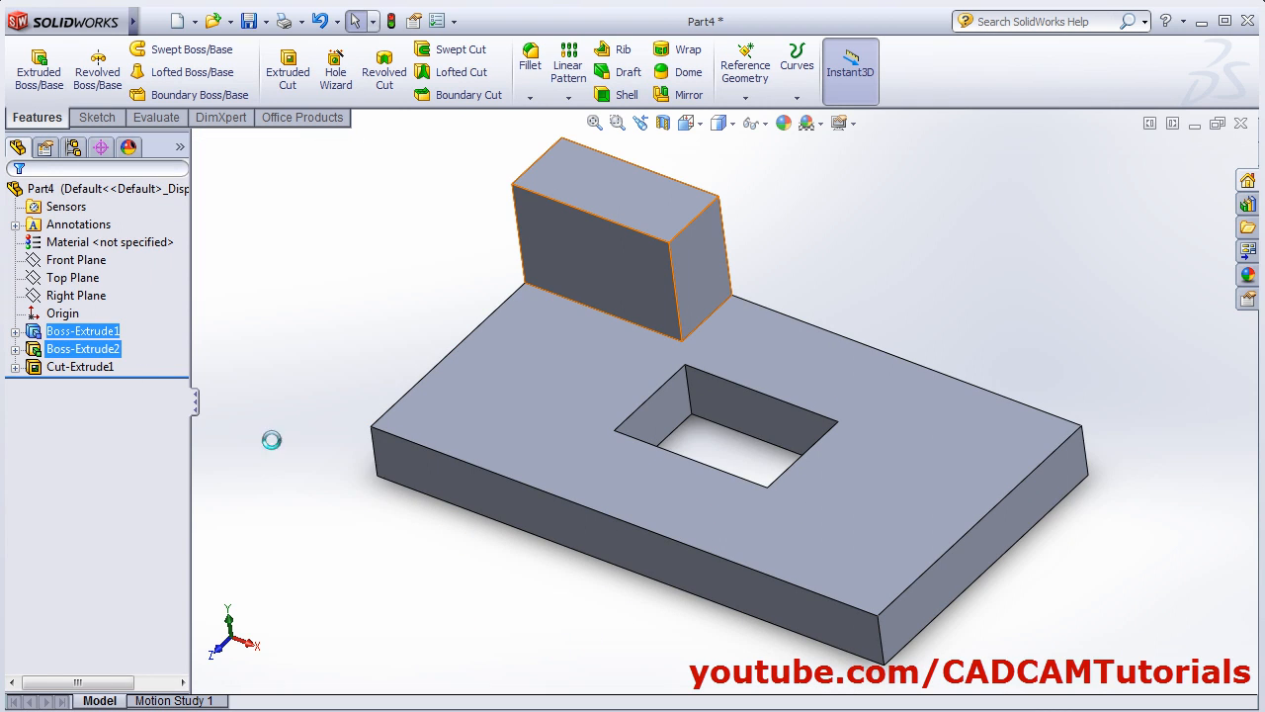
- Edit the plate's base sketch, view it face-on and draw a 55 mm radius circle centered on the right edge's midpoint
click(36, 336)
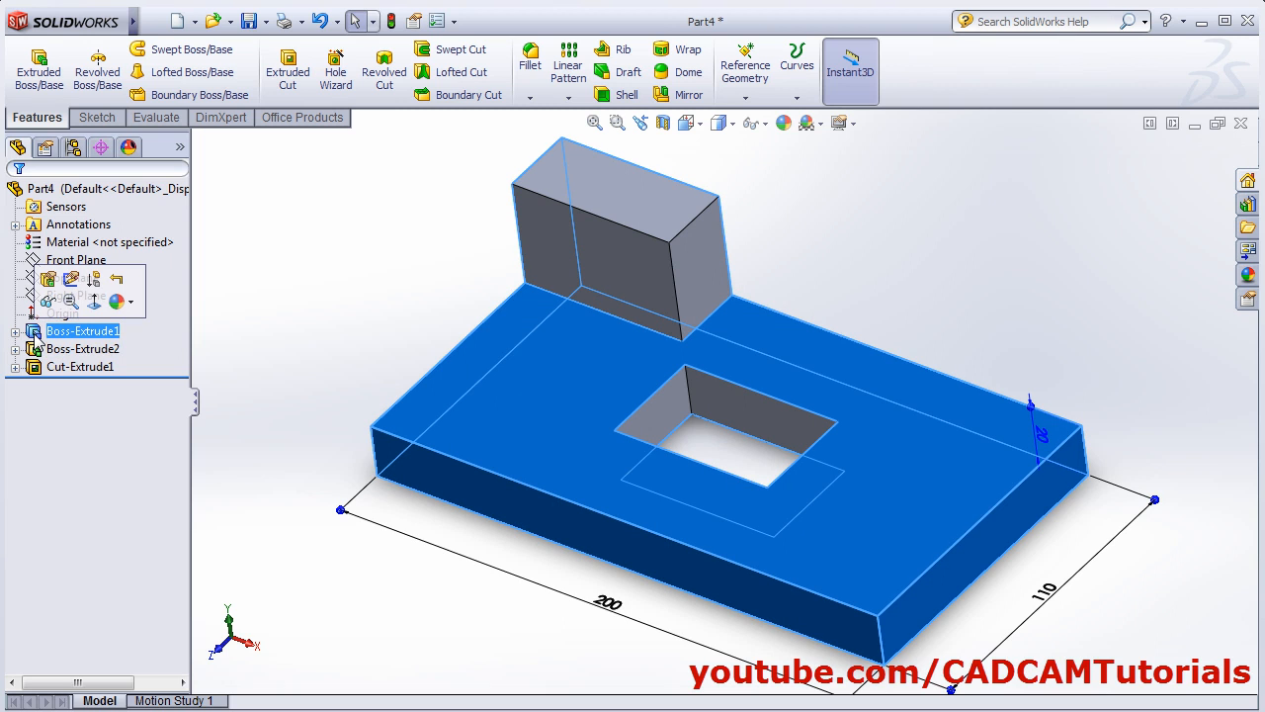
click(71, 281)
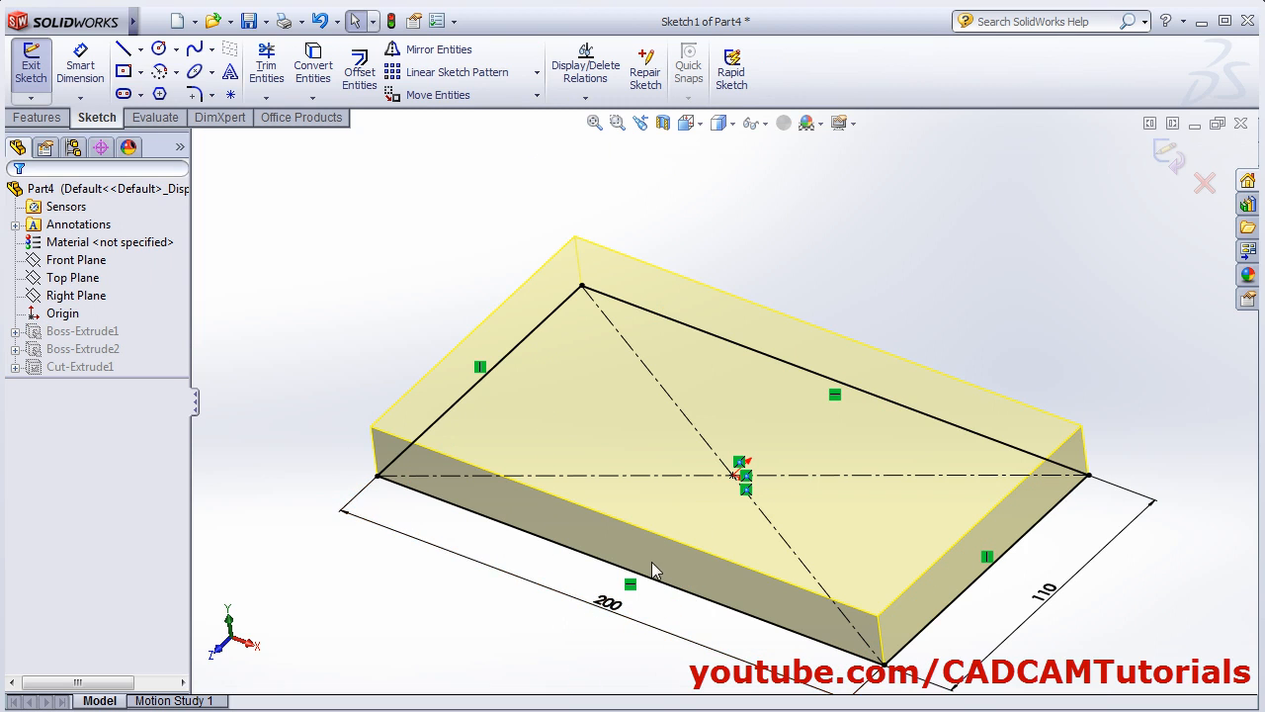
click(687, 123)
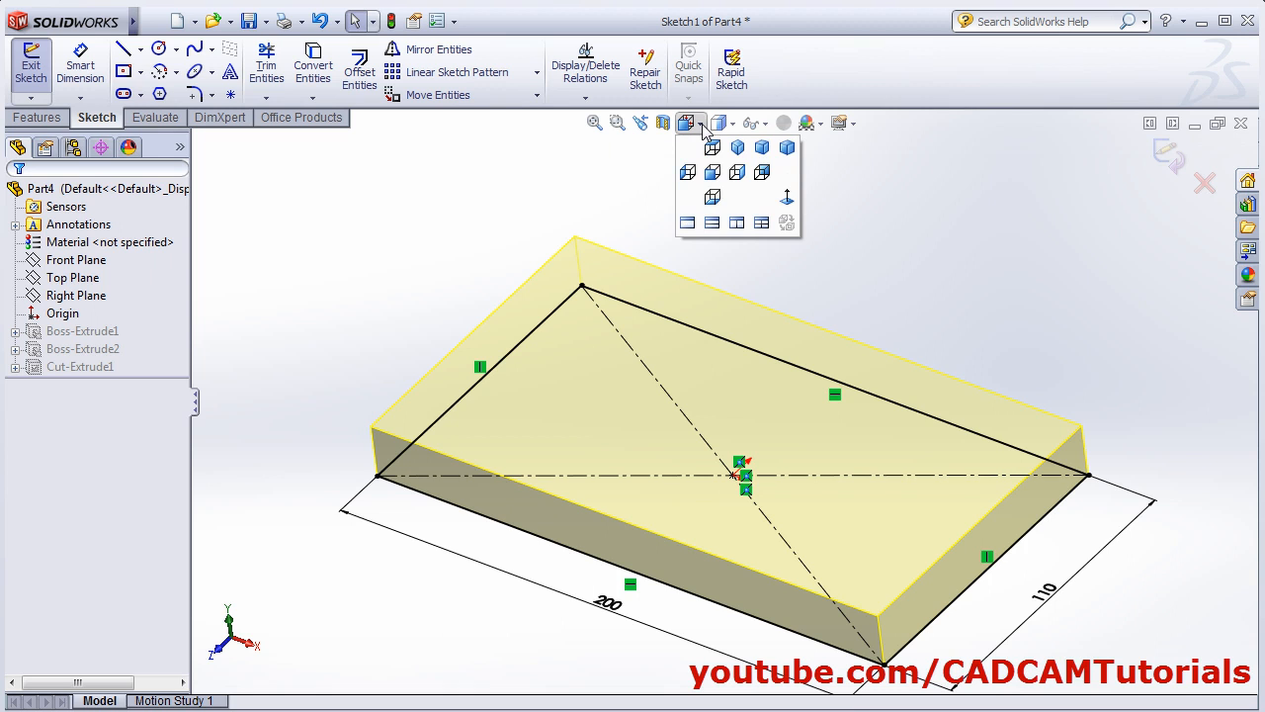
click(787, 208)
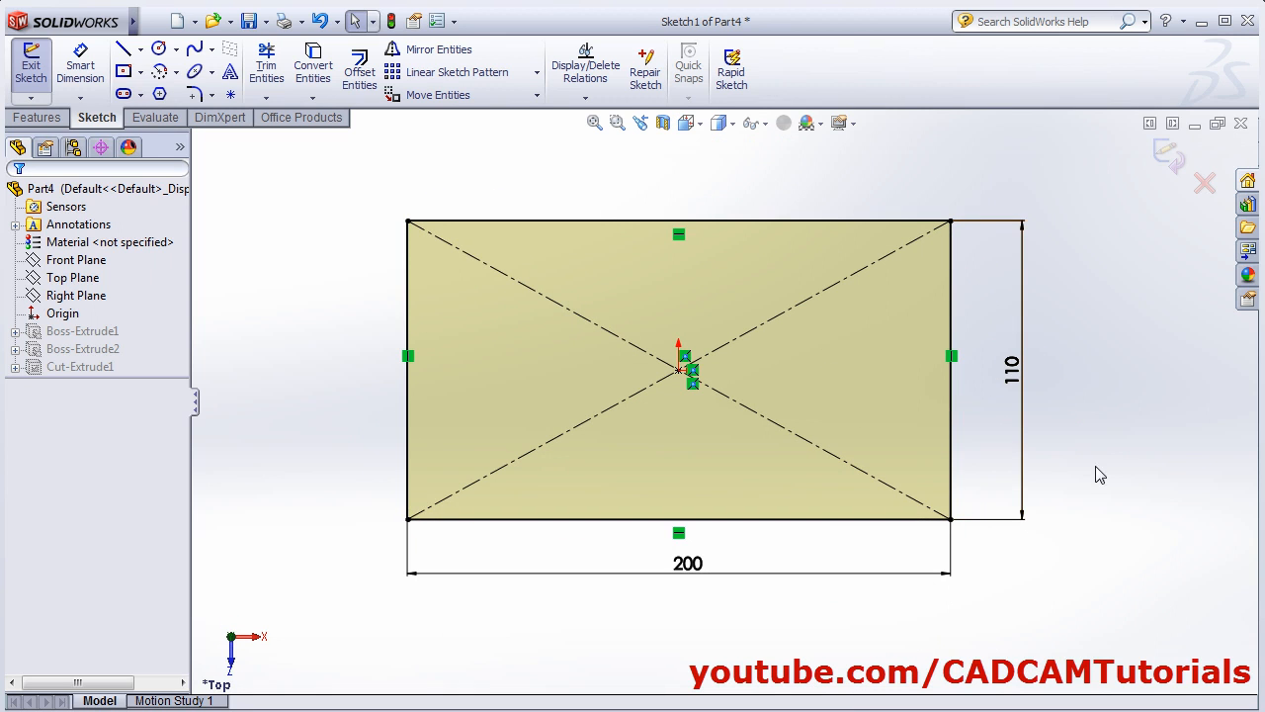
click(158, 49)
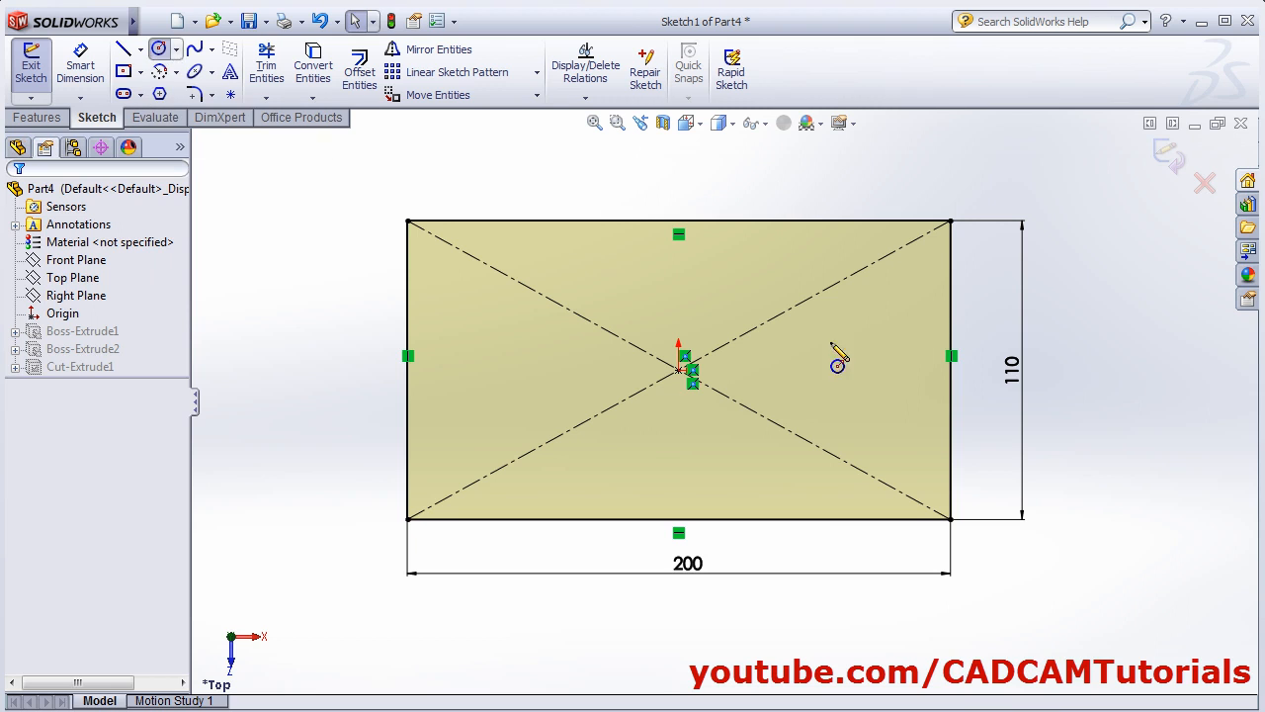
click(951, 358)
click(950, 222)
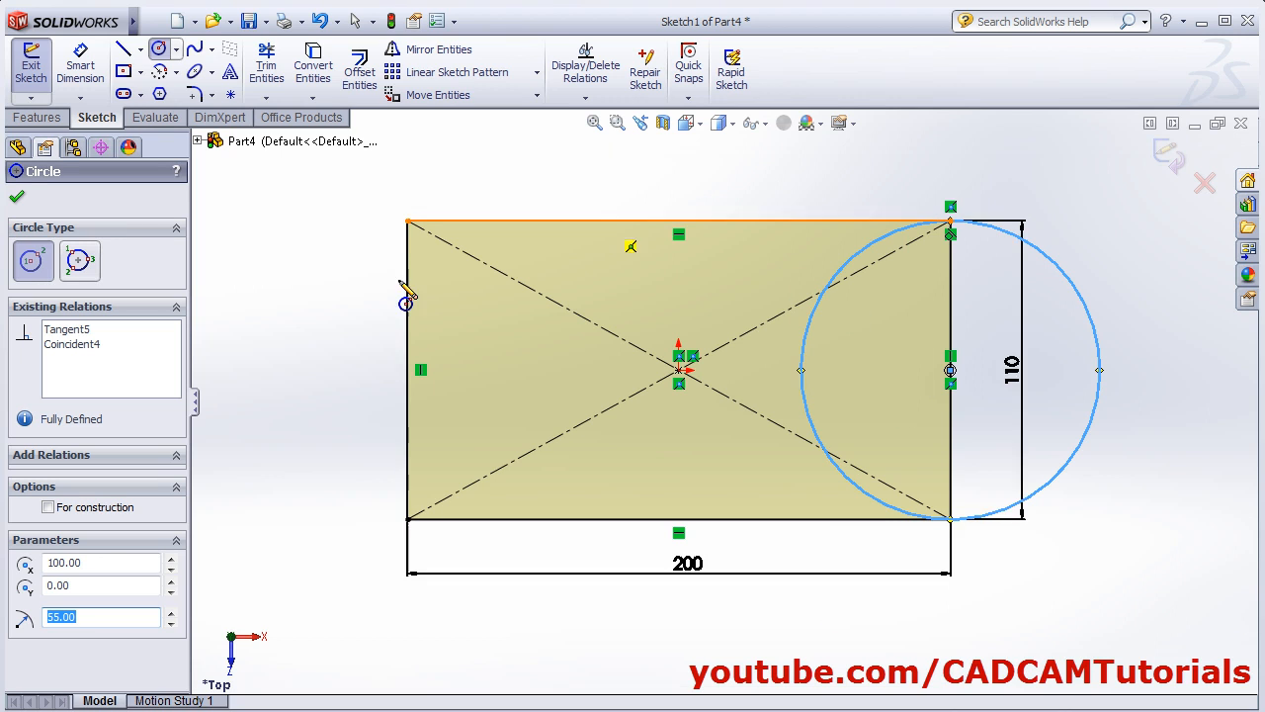
- Trim the circle's inner half and the rectangle's right edge to form a rounded end, and finish the sketch to rebuild the plate
click(265, 71)
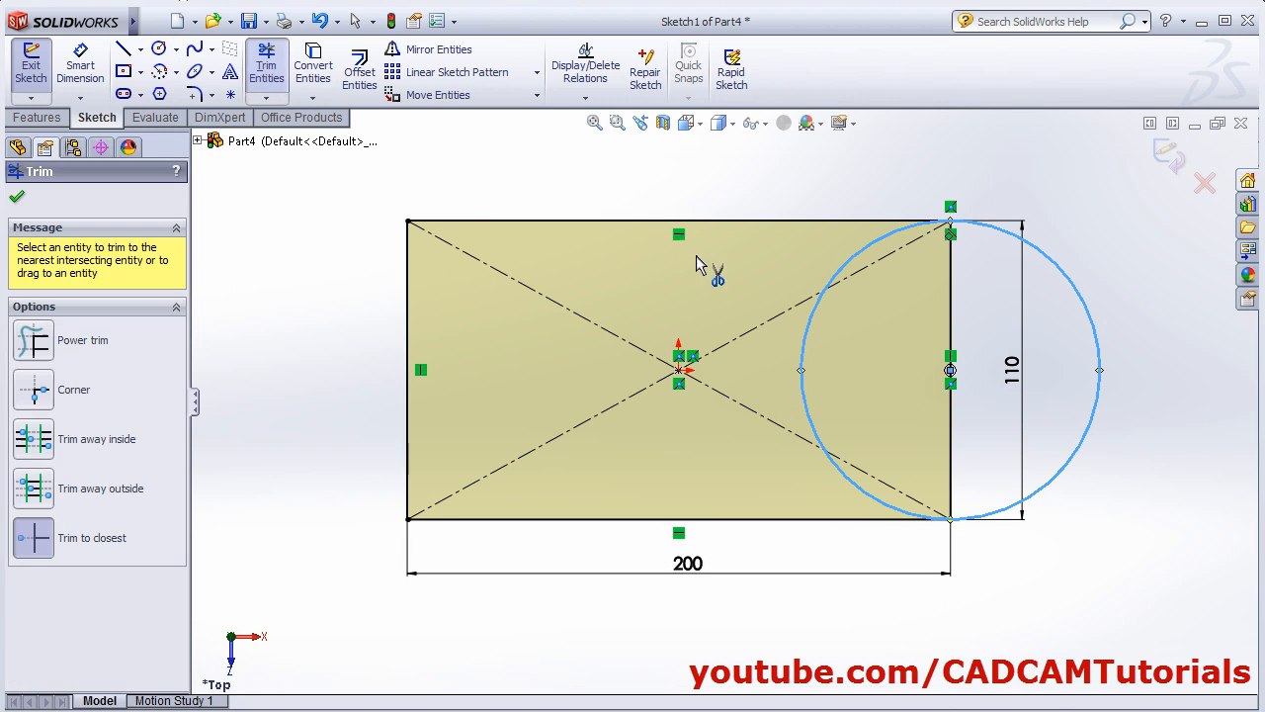
click(814, 339)
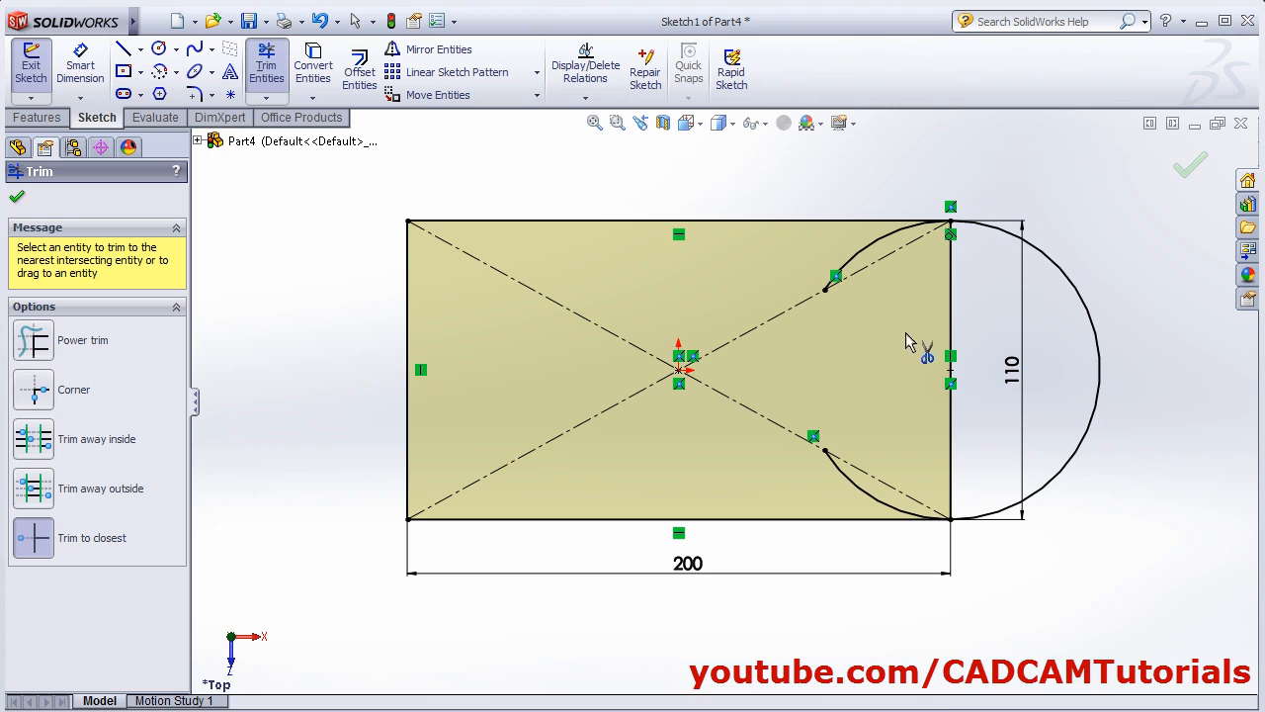
click(847, 268)
click(854, 486)
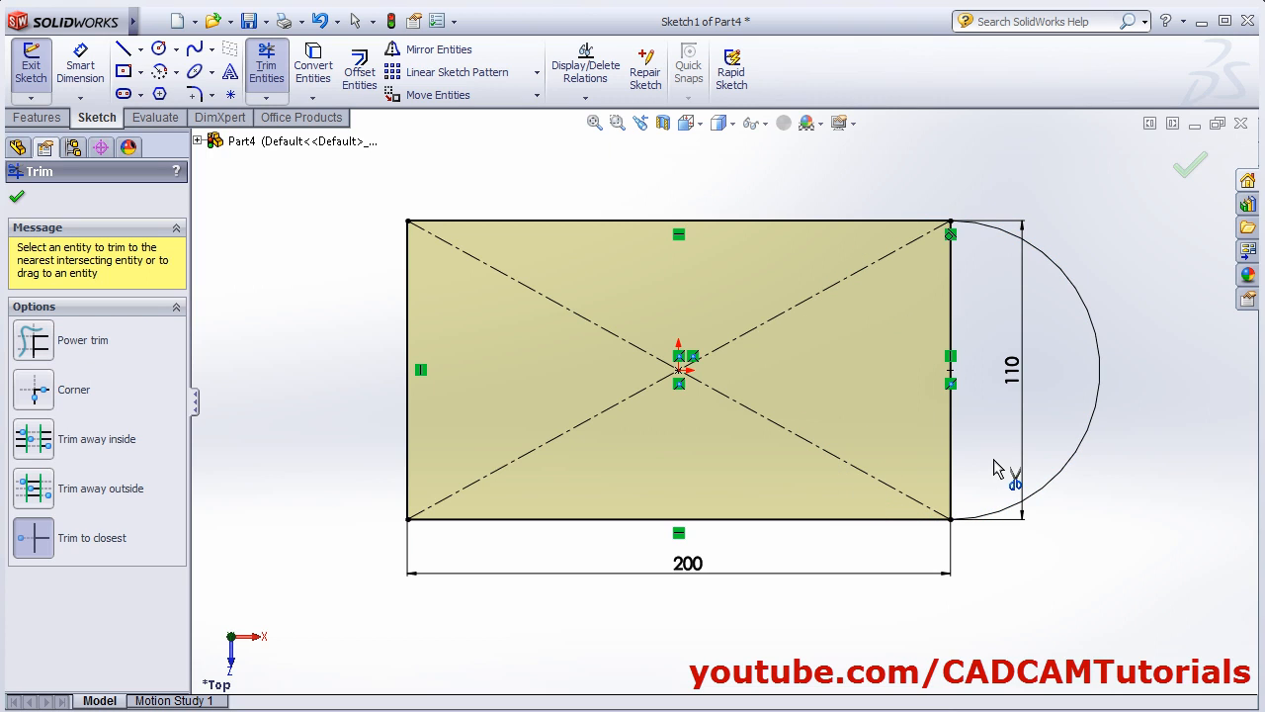
click(955, 461)
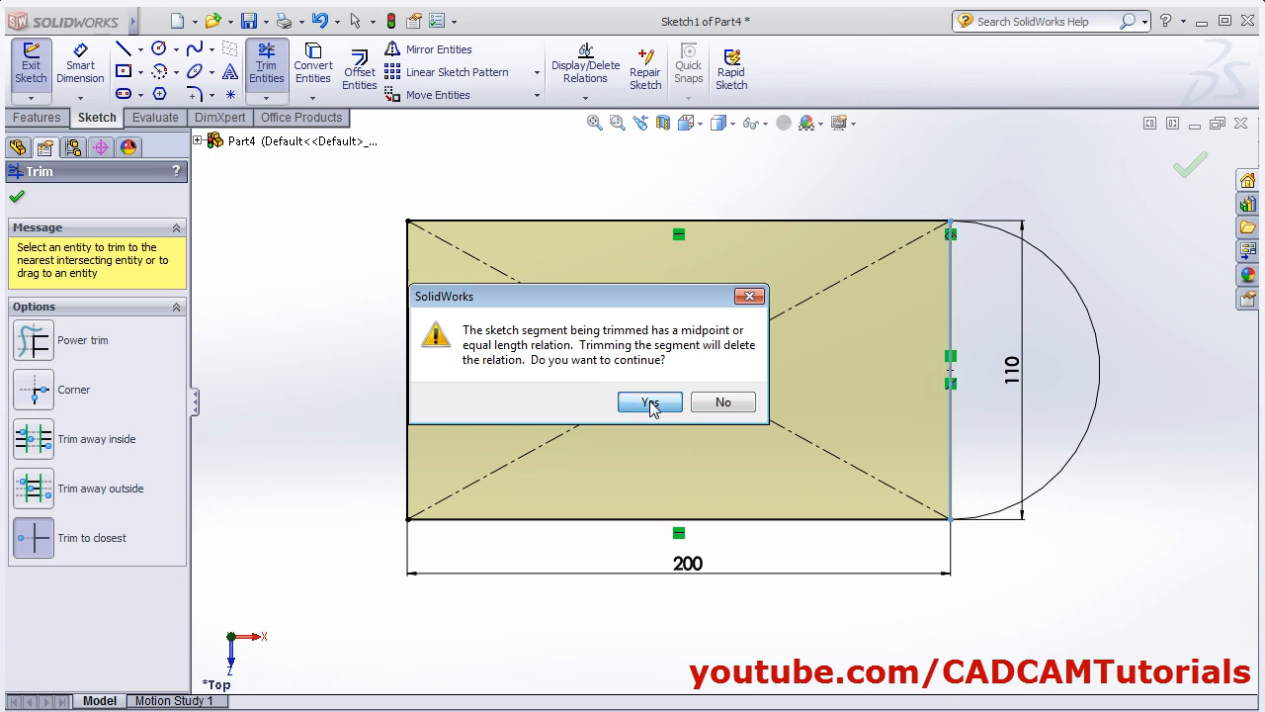
click(647, 400)
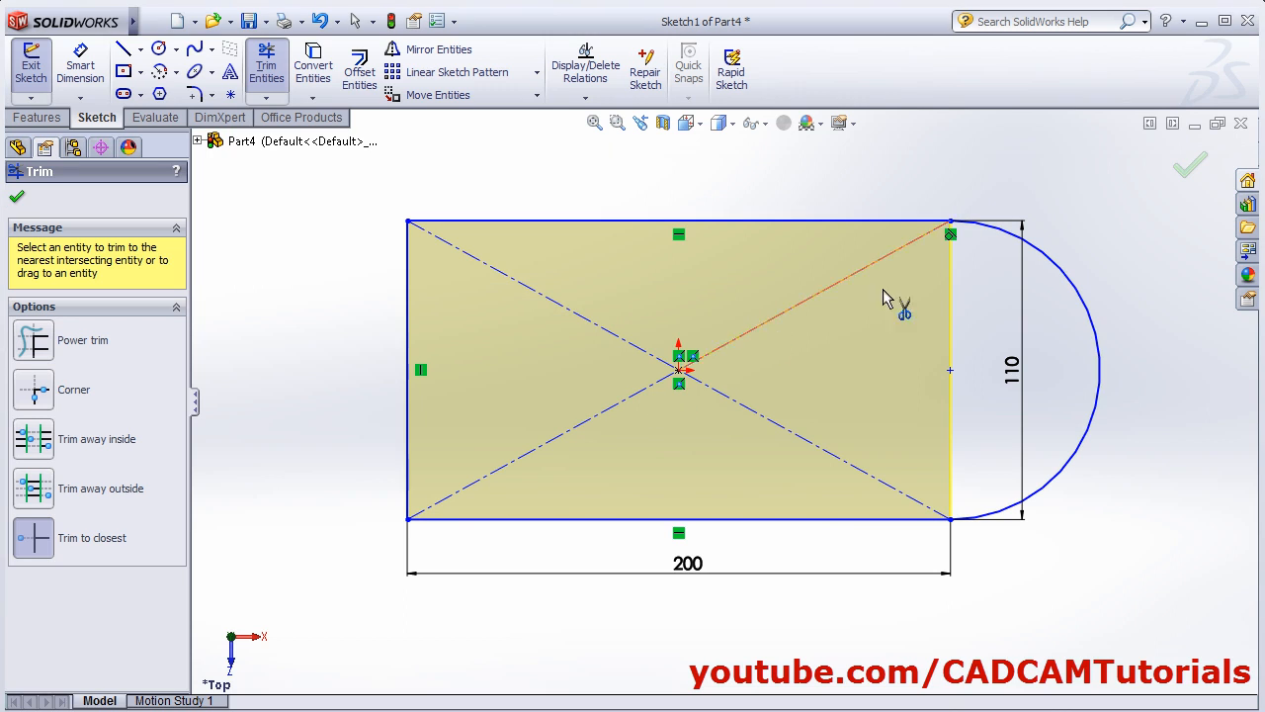
click(1189, 178)
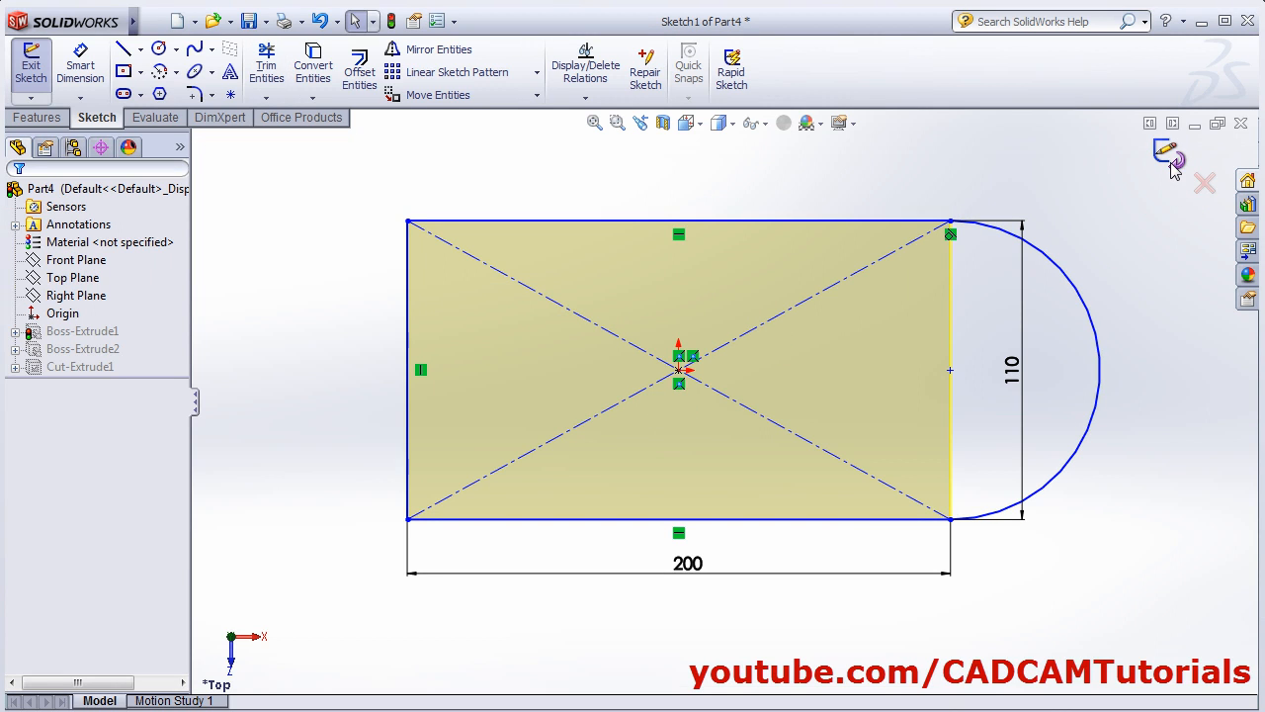
mouse_move(600, 486)
middle_down()
mouse_move(573, 319)
mouse_move(588, 307)
middle_up()
middle_drag(994, 429, 591, 554)
middle_drag(448, 526, 332, 465)
- Set the corner boss's extrusion height to 50 mm and rebuild the part
click(37, 334)
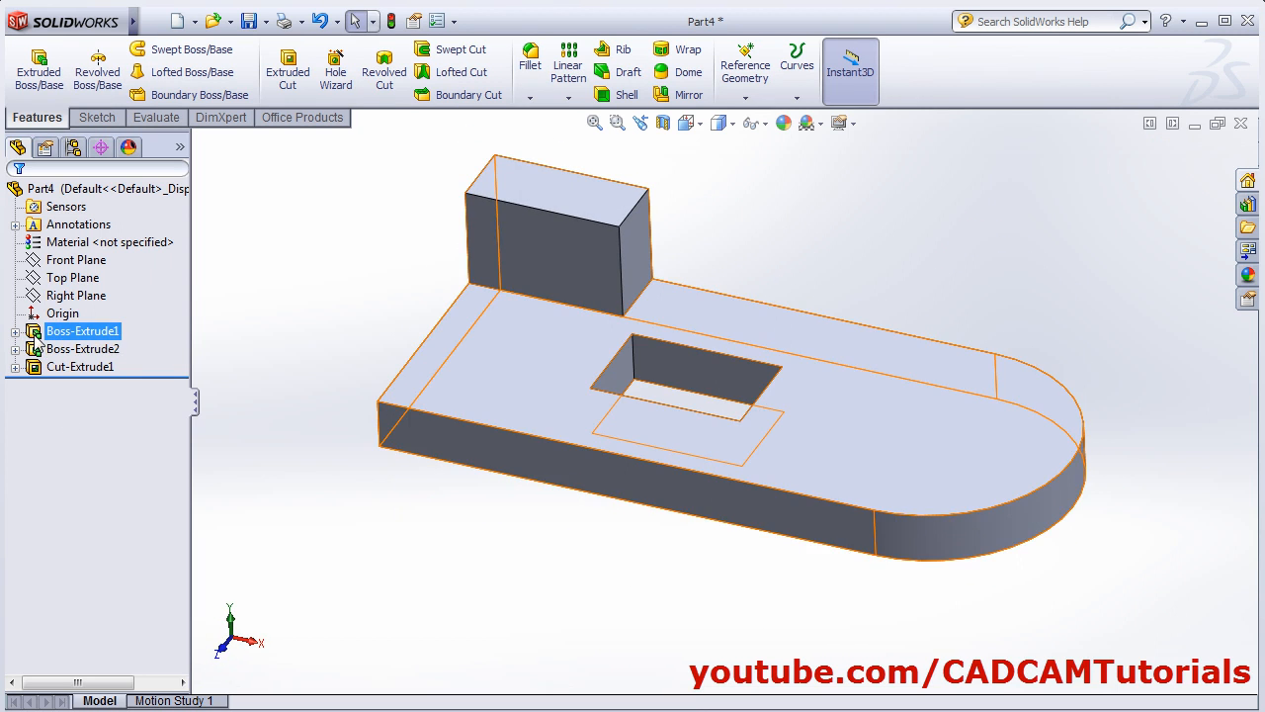
click(38, 350)
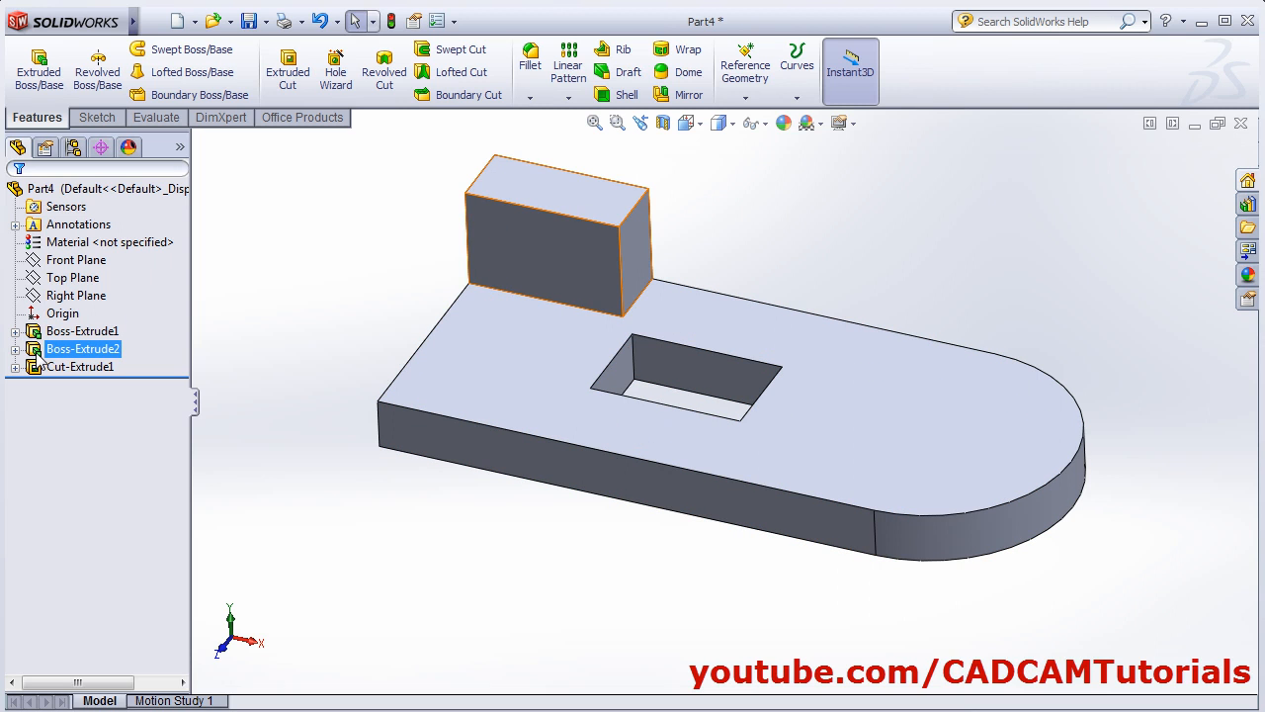
click(39, 352)
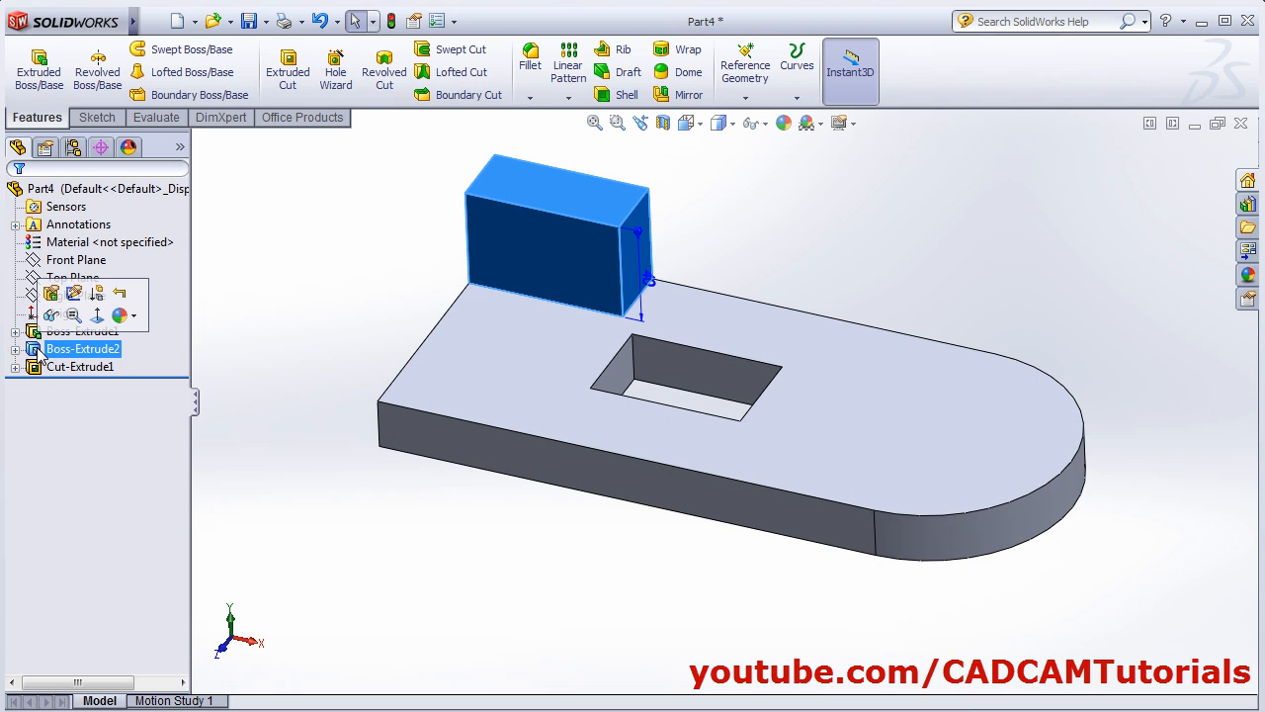
middle_drag(669, 372, 646, 307)
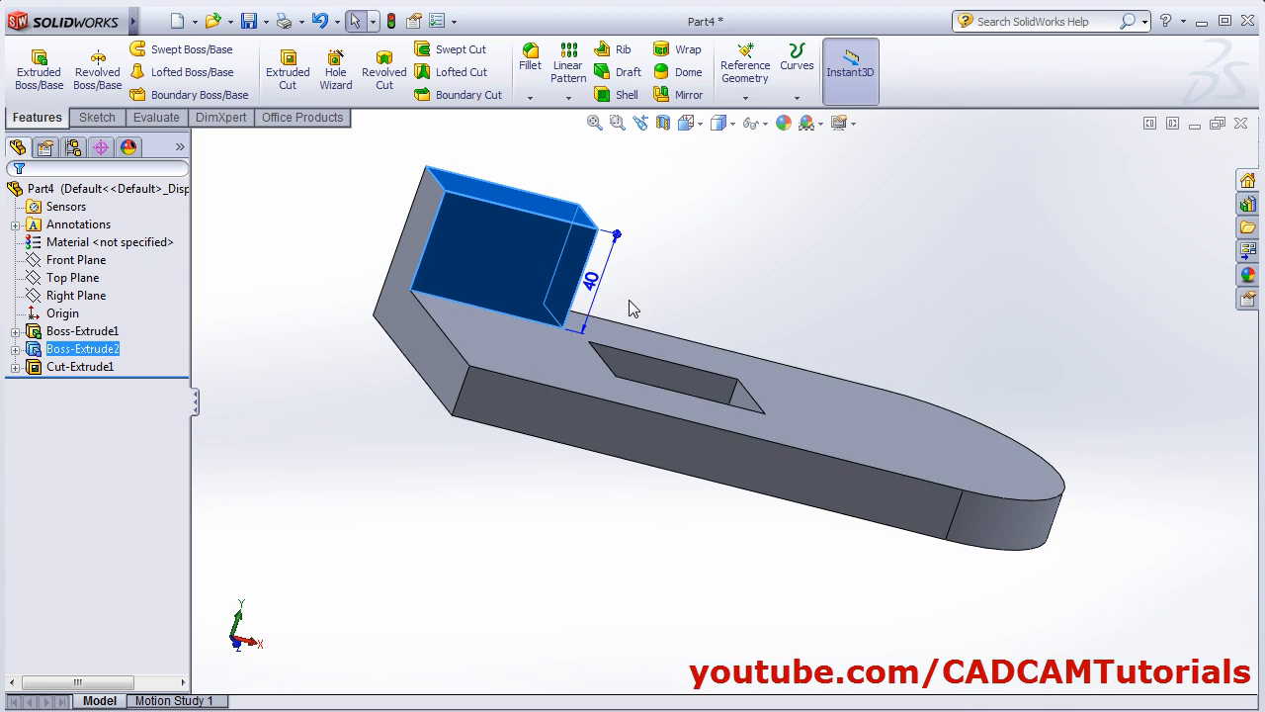
double_click(593, 284)
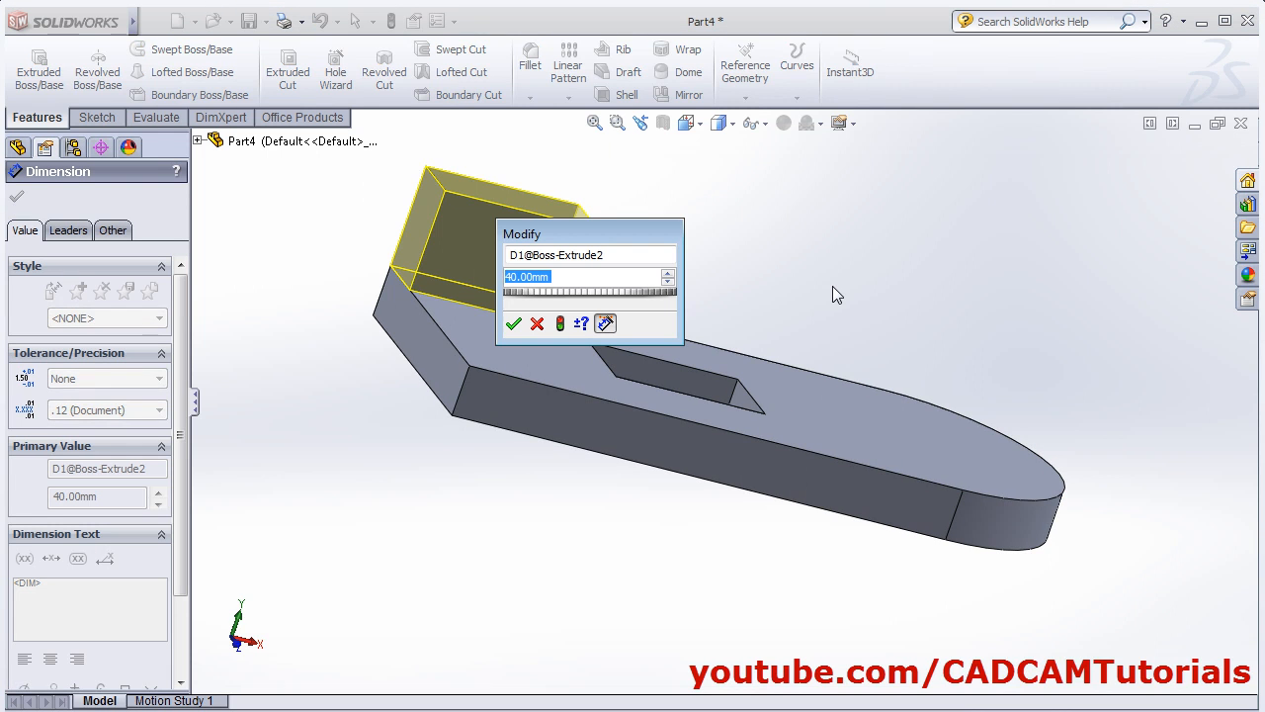
text(50)
key(Return)
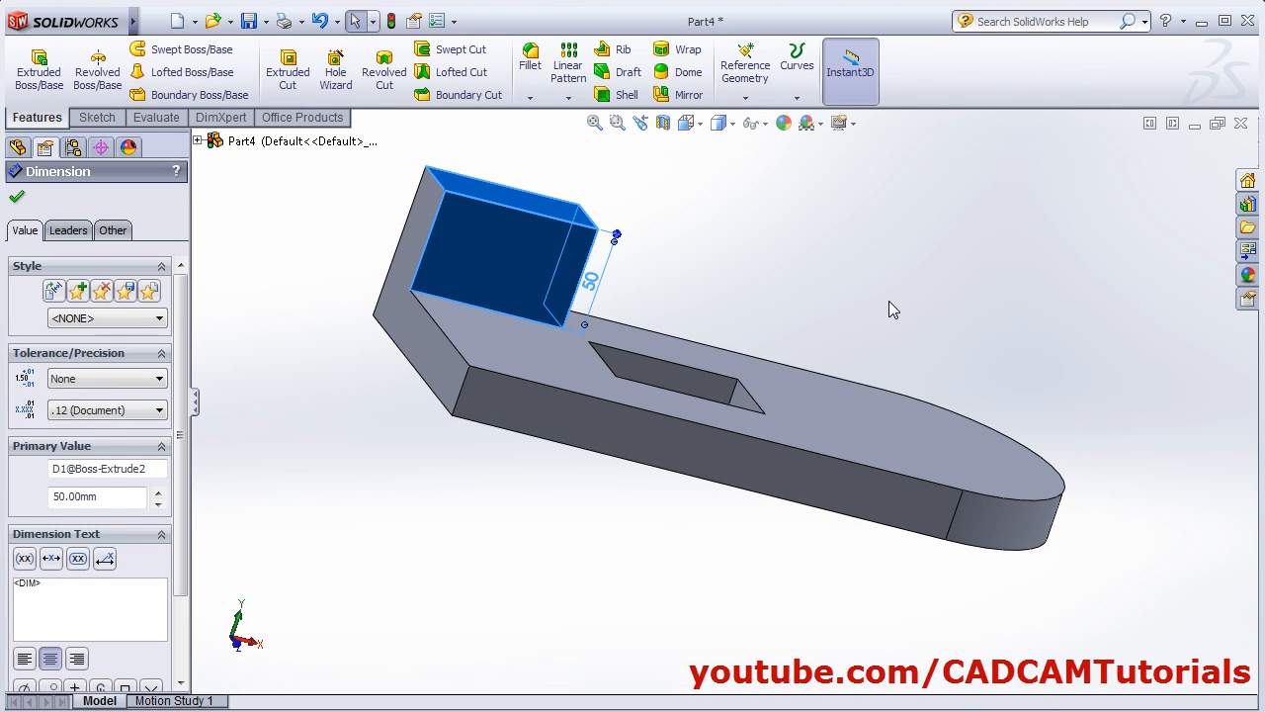
middle_drag(902, 348, 806, 334)
click(865, 260)
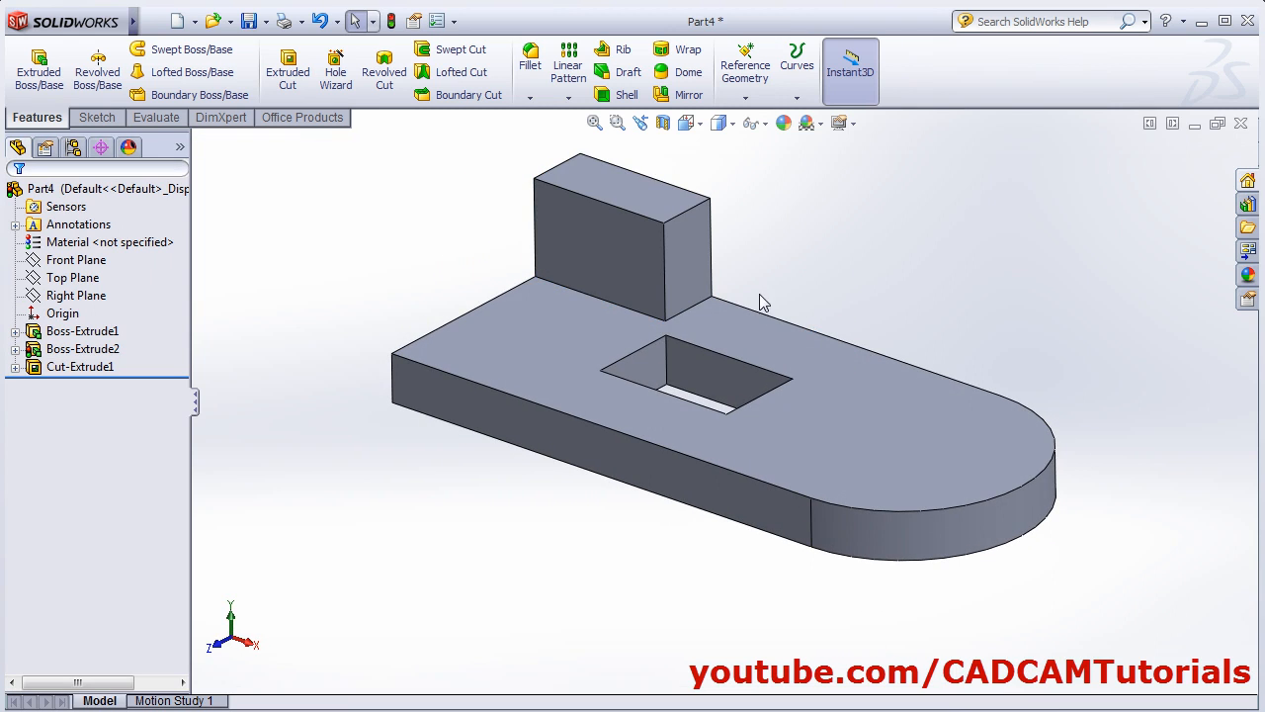
middle_drag(759, 295, 834, 273)
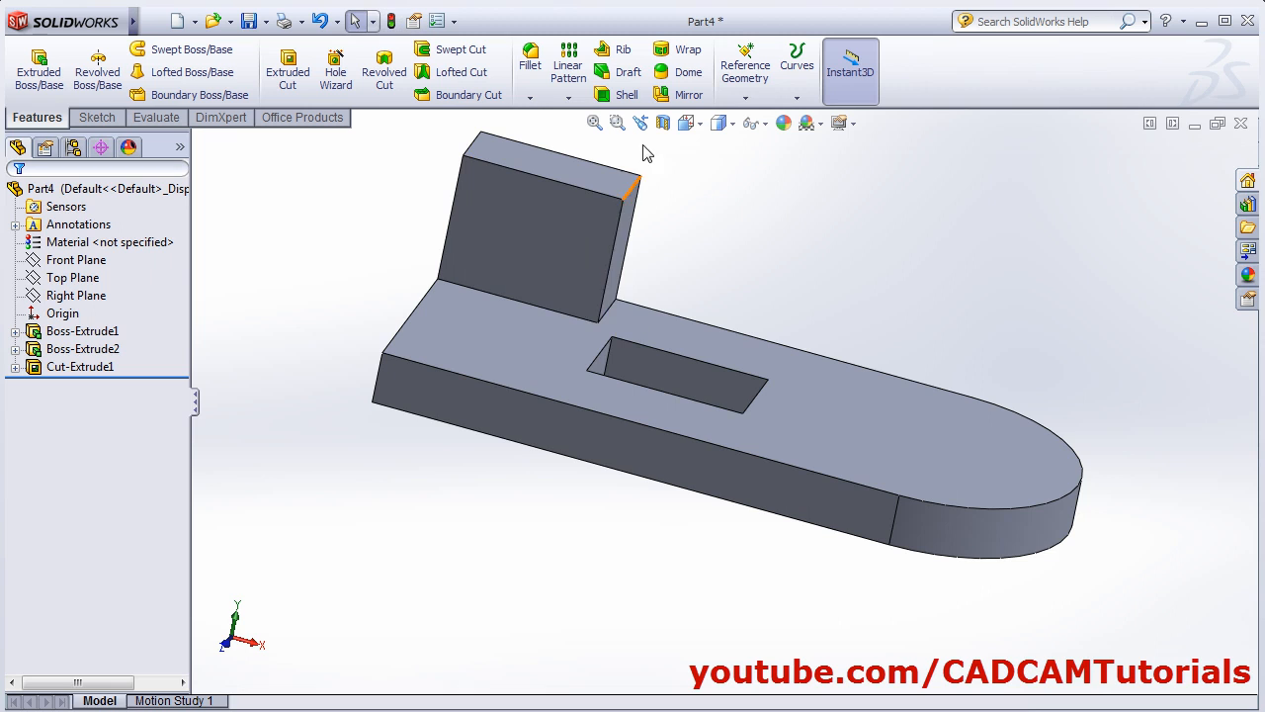
- Examine the whole part, its rectangular cutout and the corner boss from a tilted view at several zoom levels
middle_drag(621, 322, 564, 336)
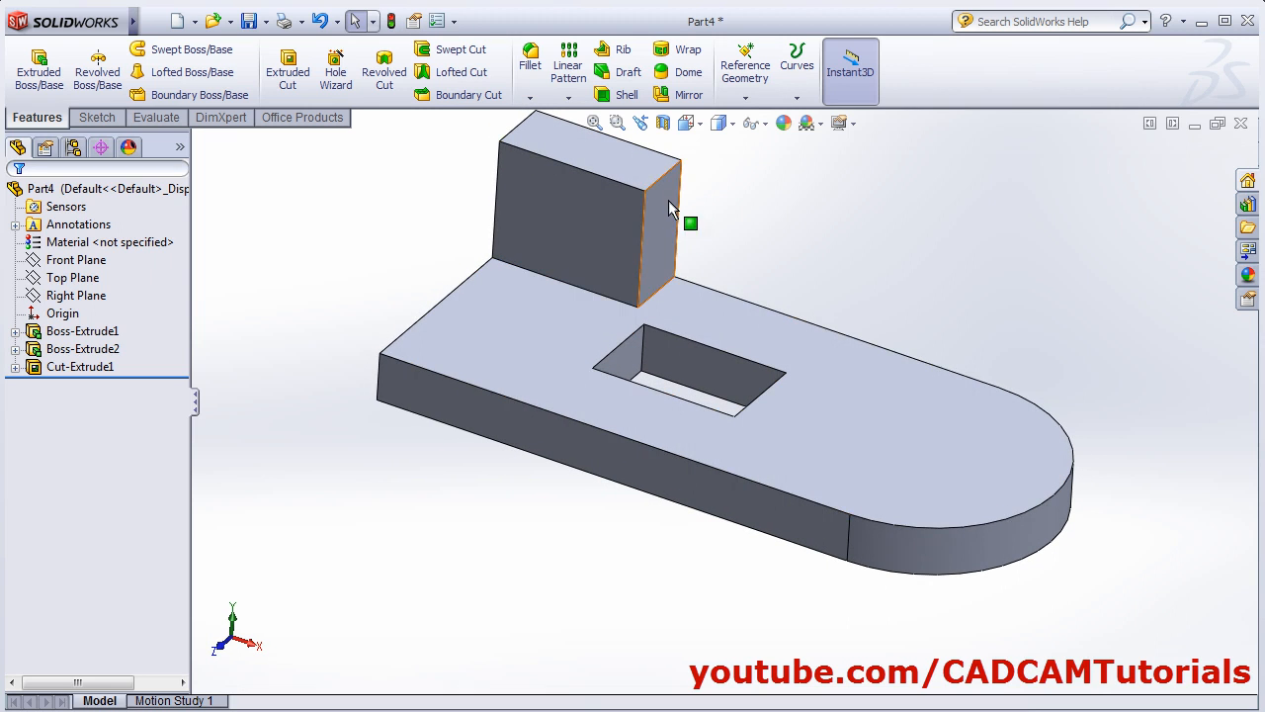
click(594, 123)
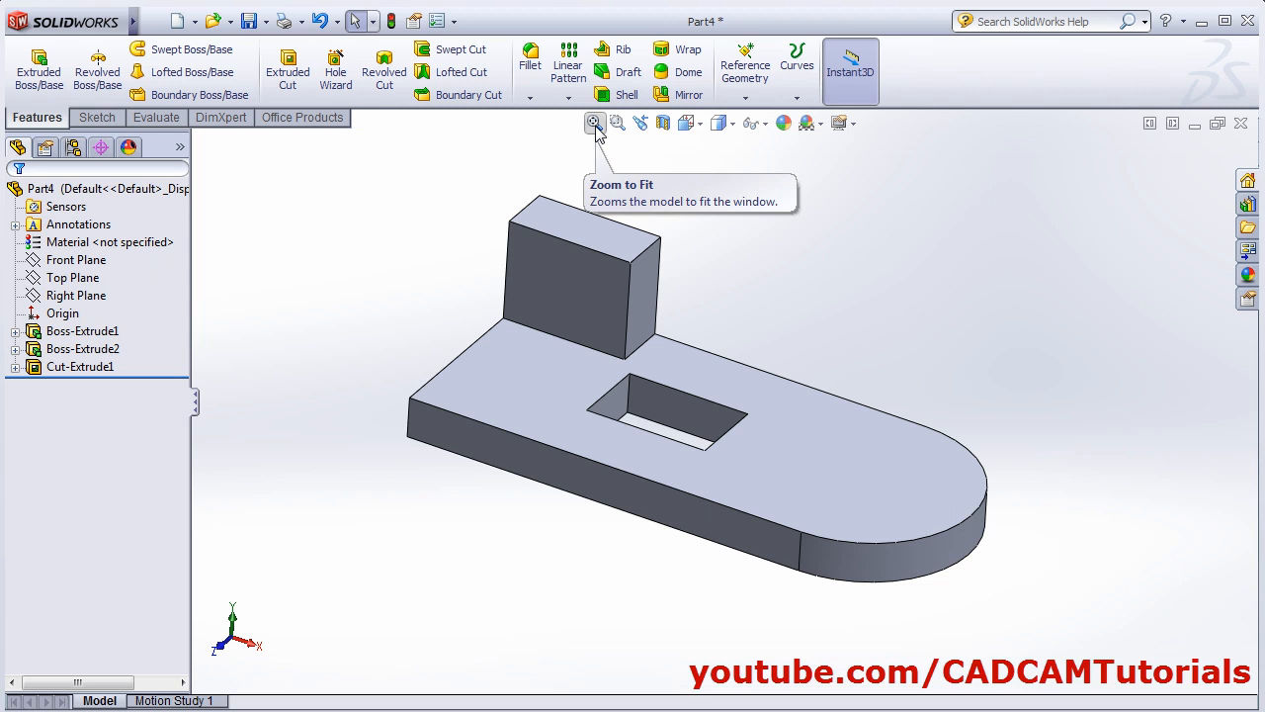
scroll(692, 367, up, 3)
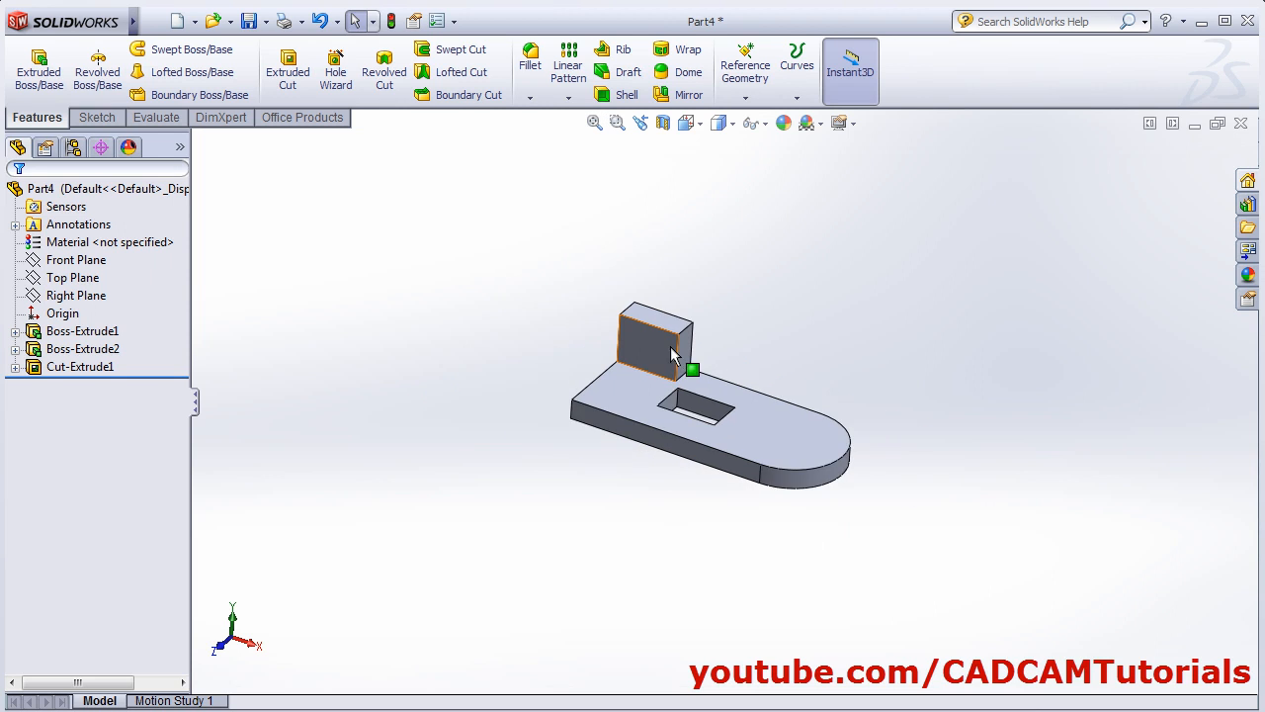
scroll(709, 409, down, 3)
scroll(697, 425, up, 5)
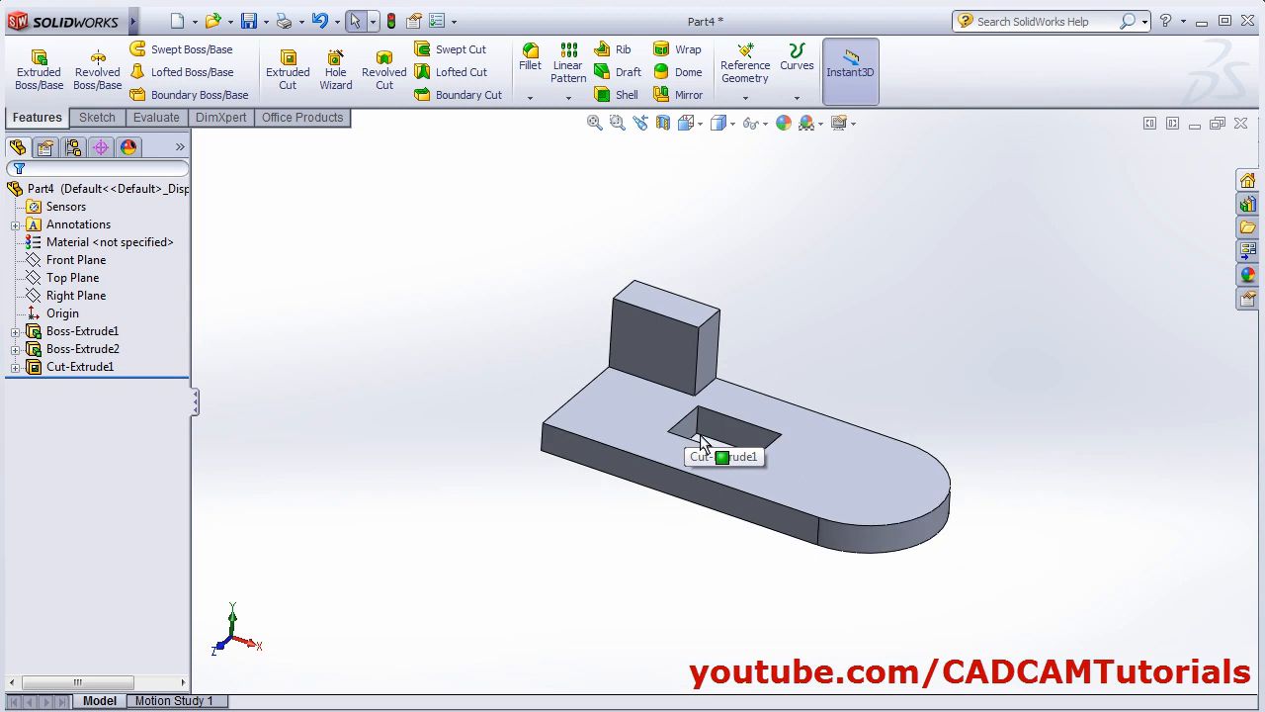
scroll(709, 425, up, 3)
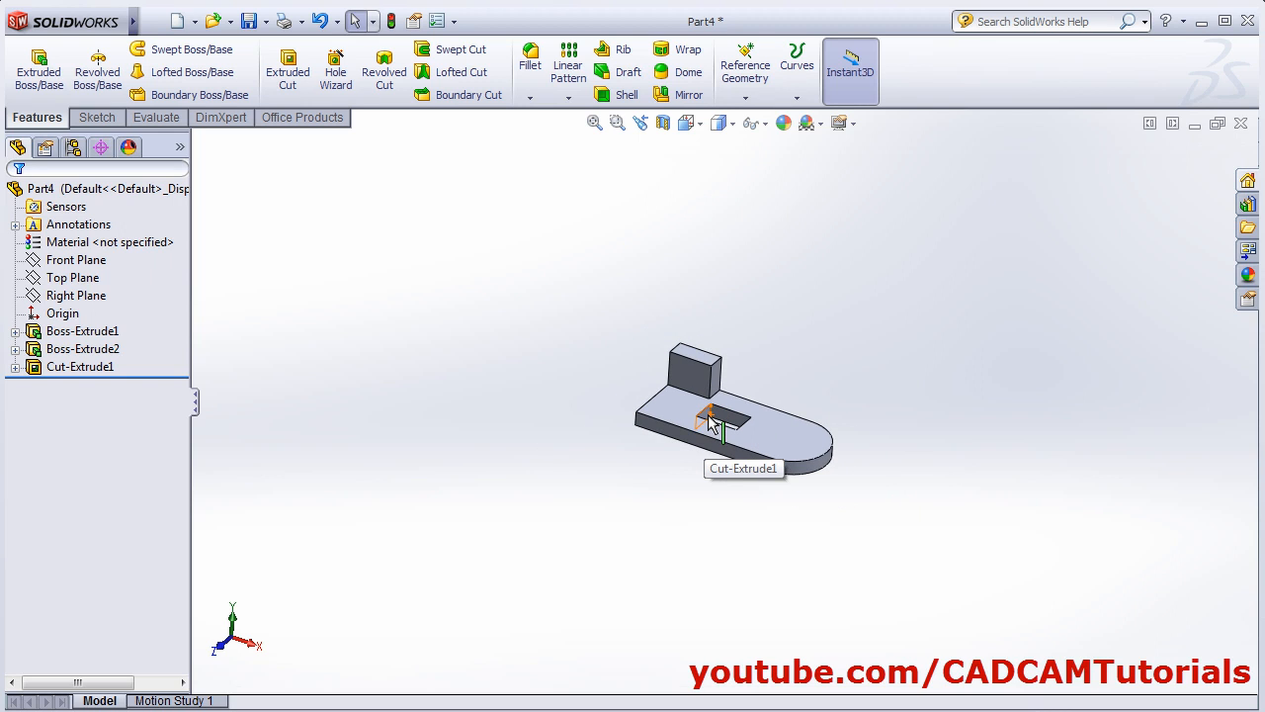
scroll(713, 425, down, 4)
scroll(719, 420, up, 5)
scroll(722, 415, down, 1)
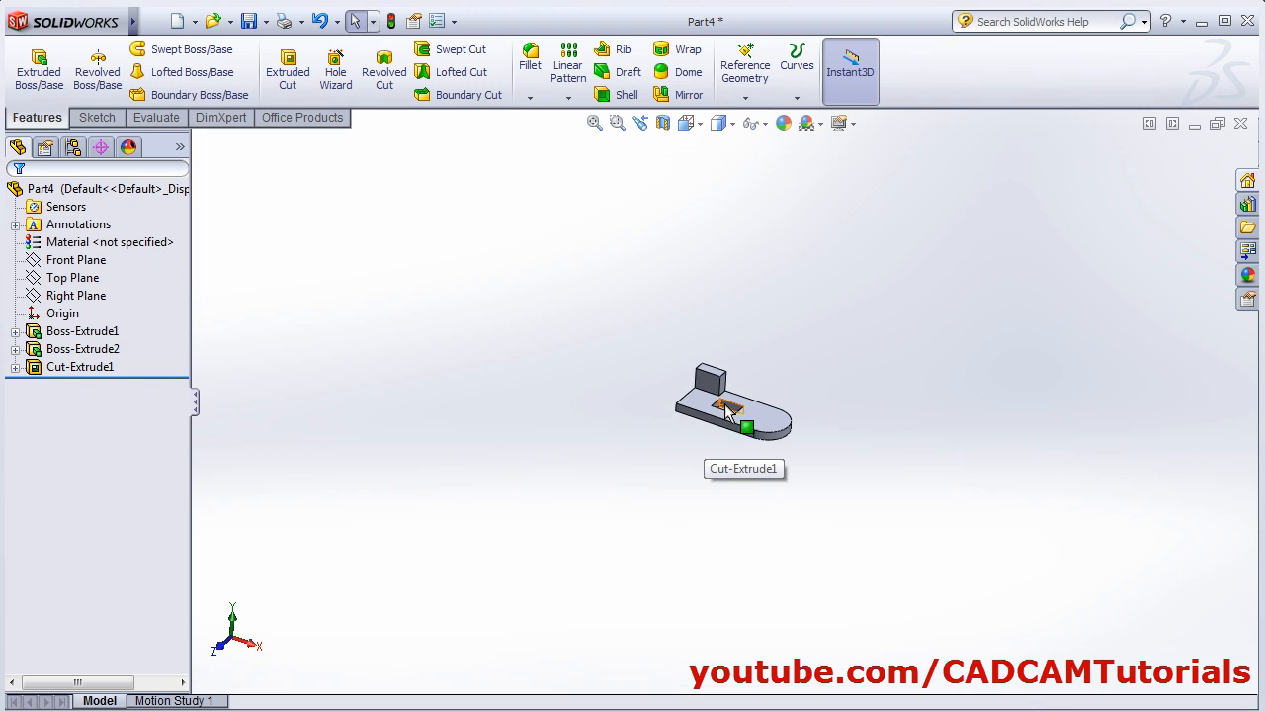
scroll(727, 416, down, 3)
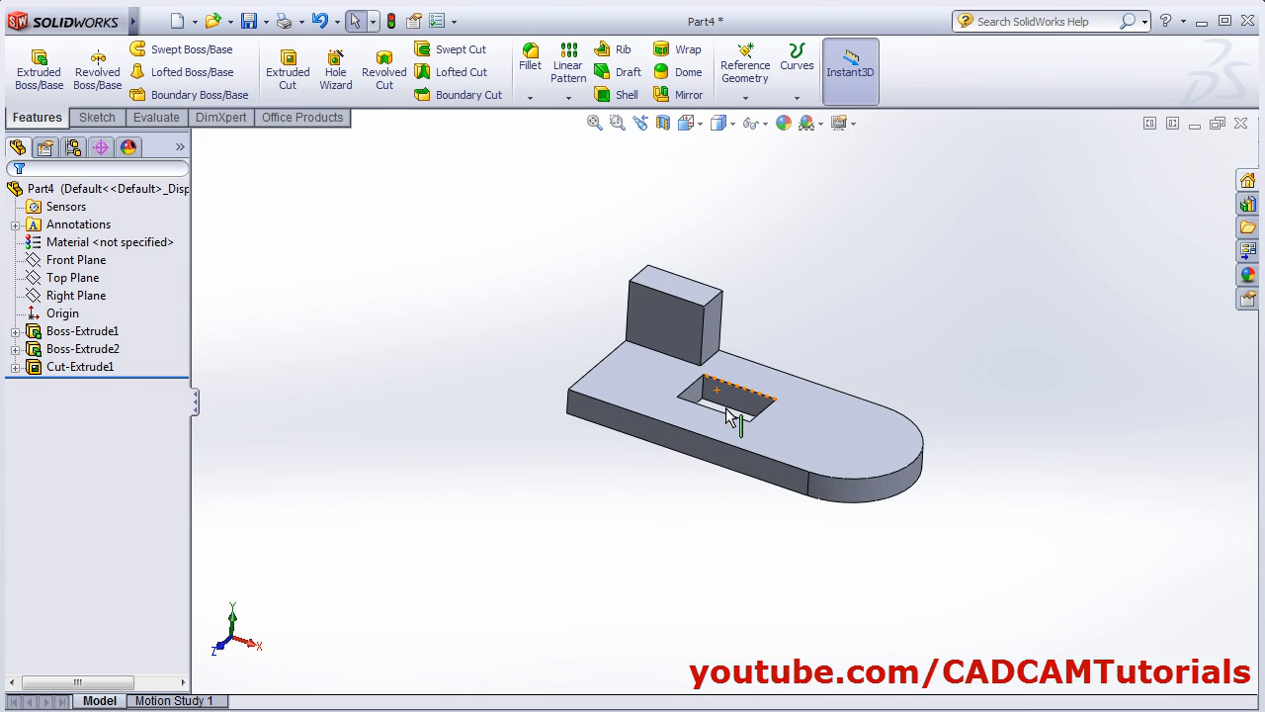
scroll(728, 415, down, 7)
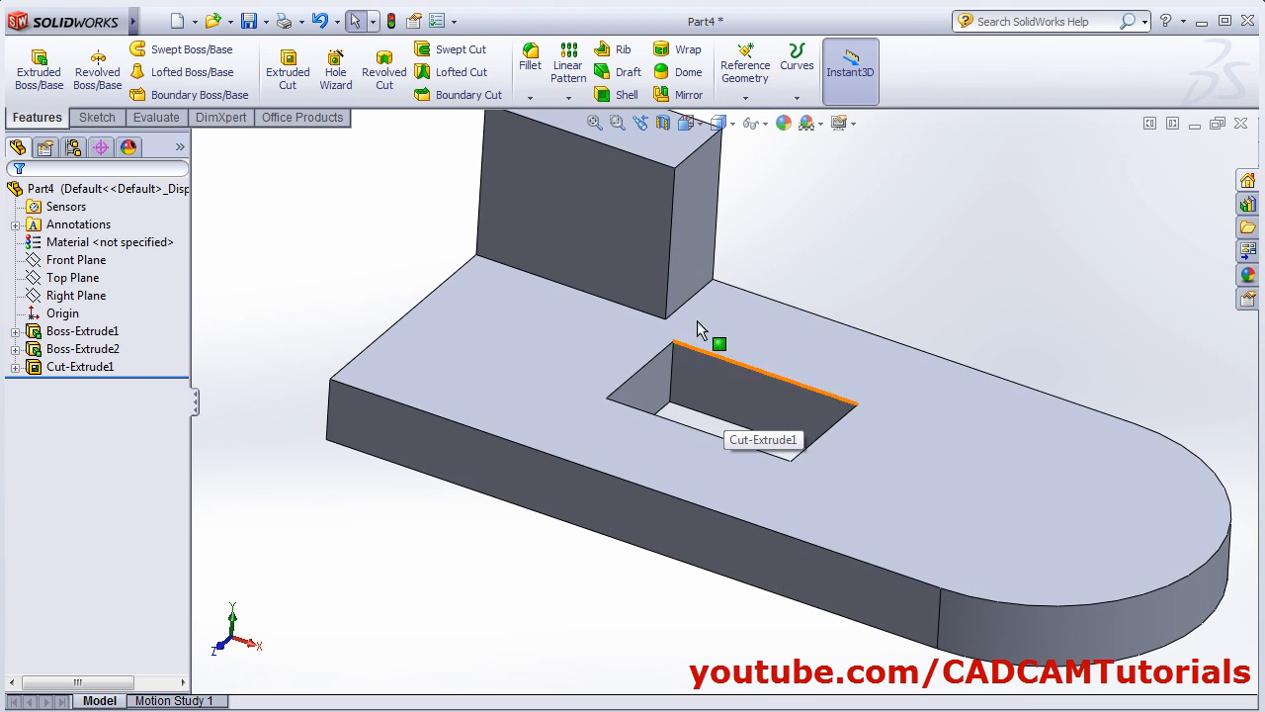
scroll(697, 282, up, 5)
scroll(703, 312, down, 8)
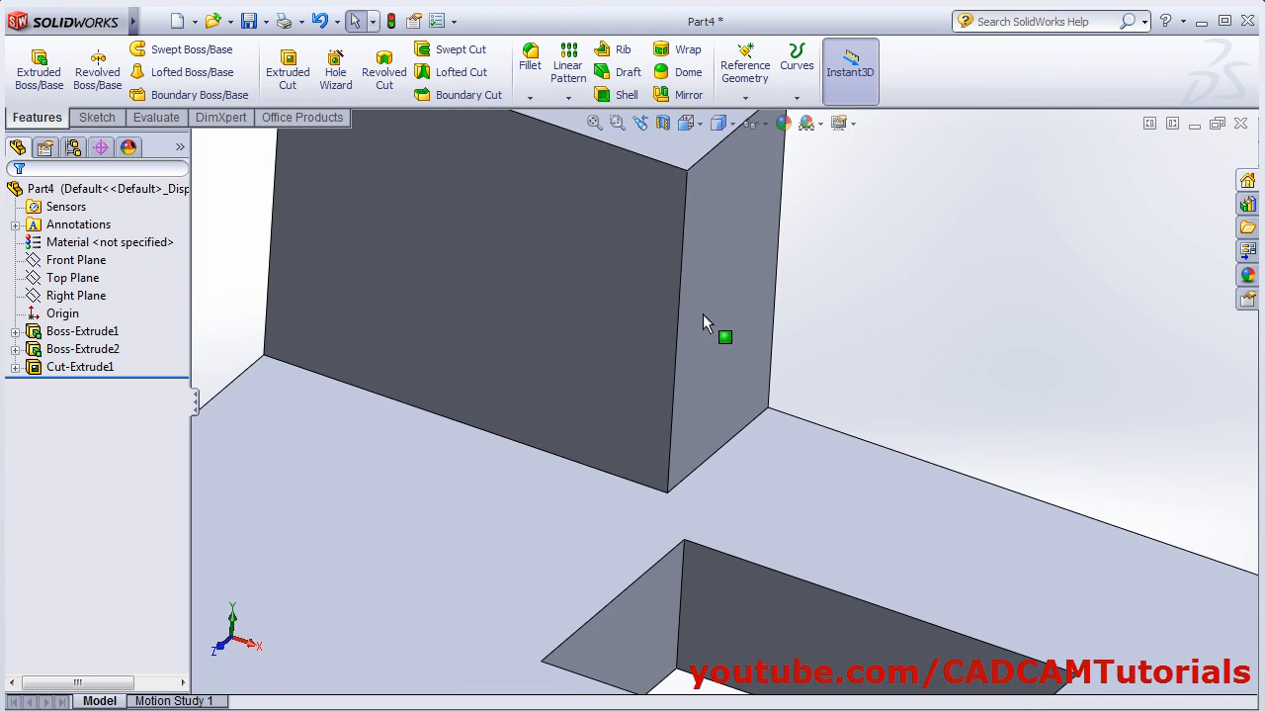
- Inspect the corner boss up close with Zoom to Area, and return to a fitted view of the whole part
click(592, 126)
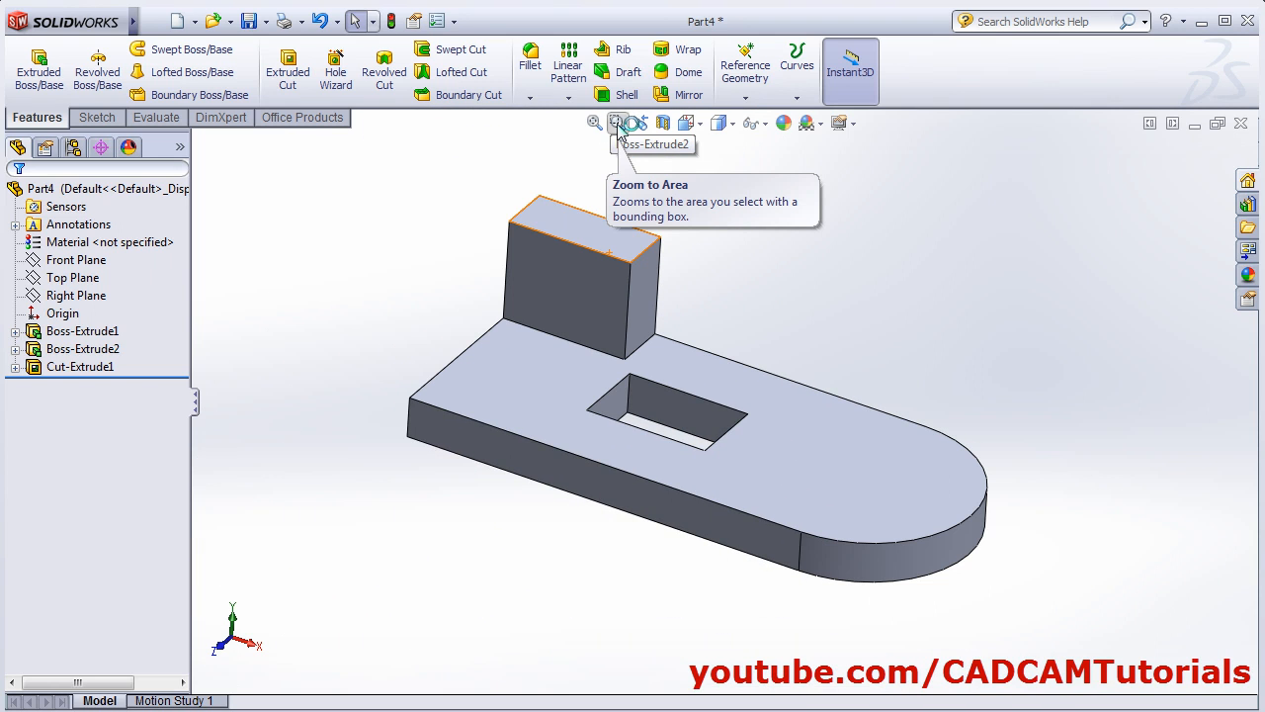
click(618, 126)
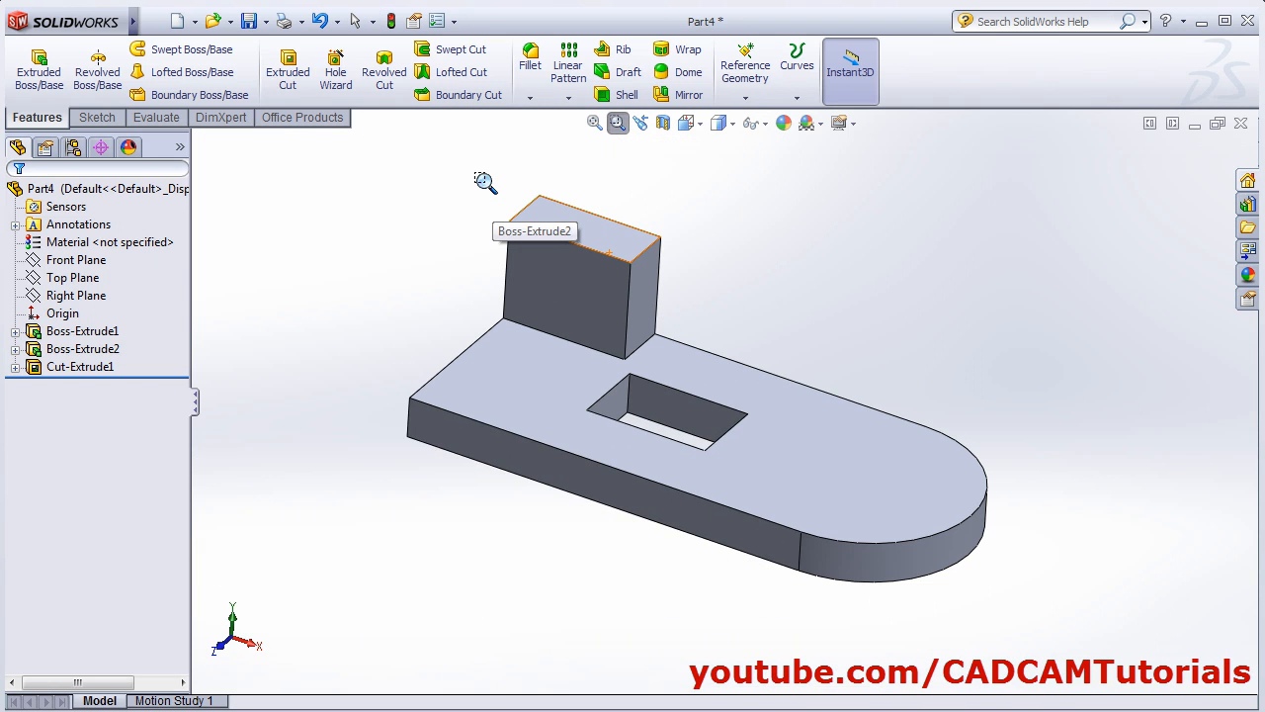
drag(474, 173, 707, 404)
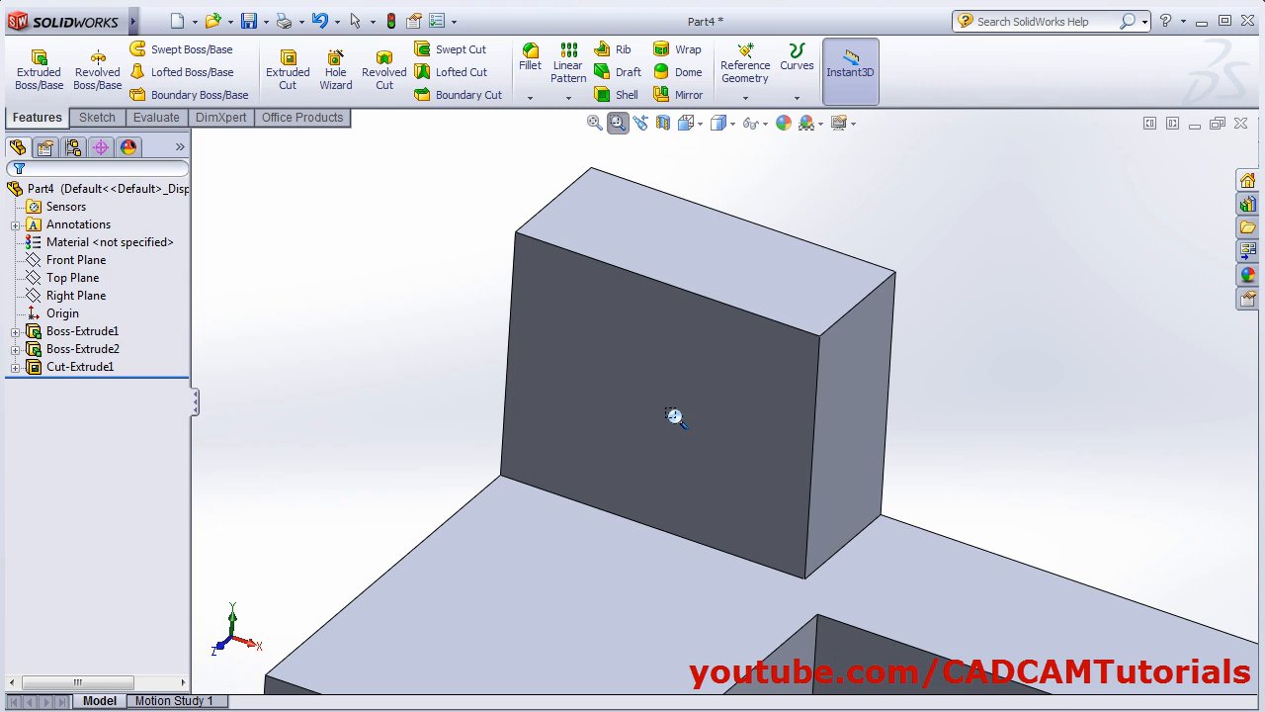
key(Escape)
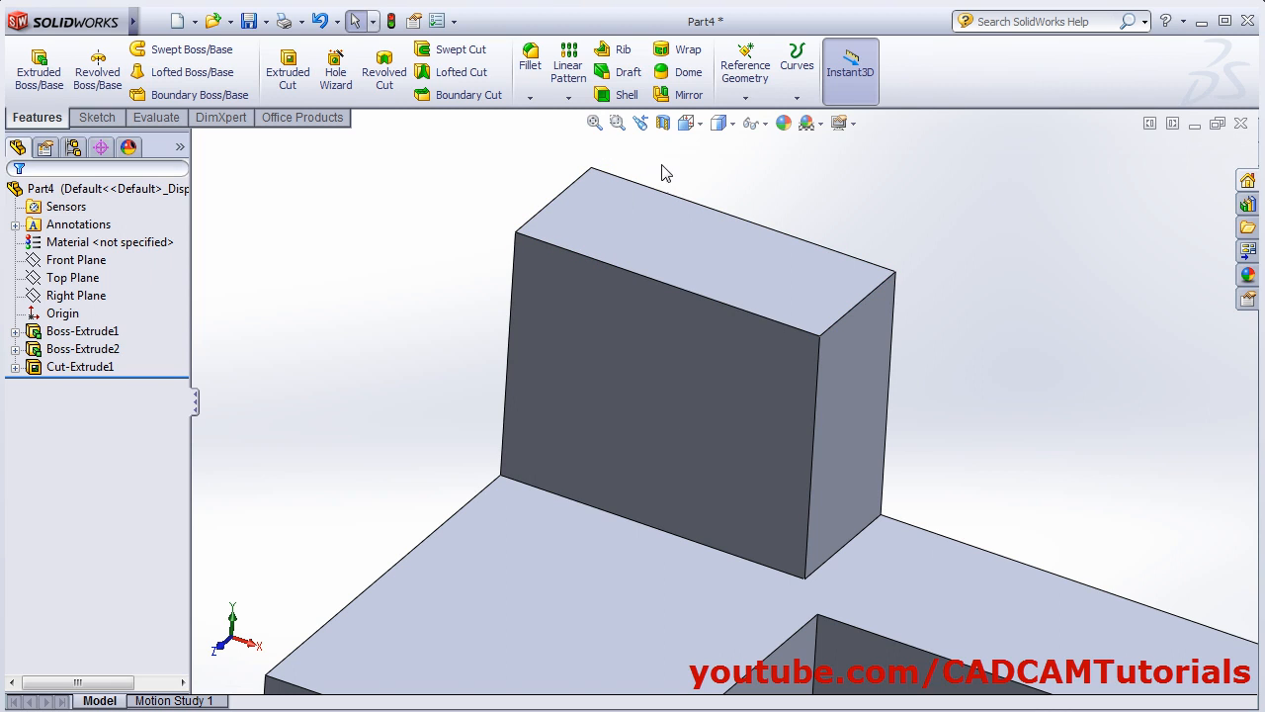
scroll(729, 422, up, 6)
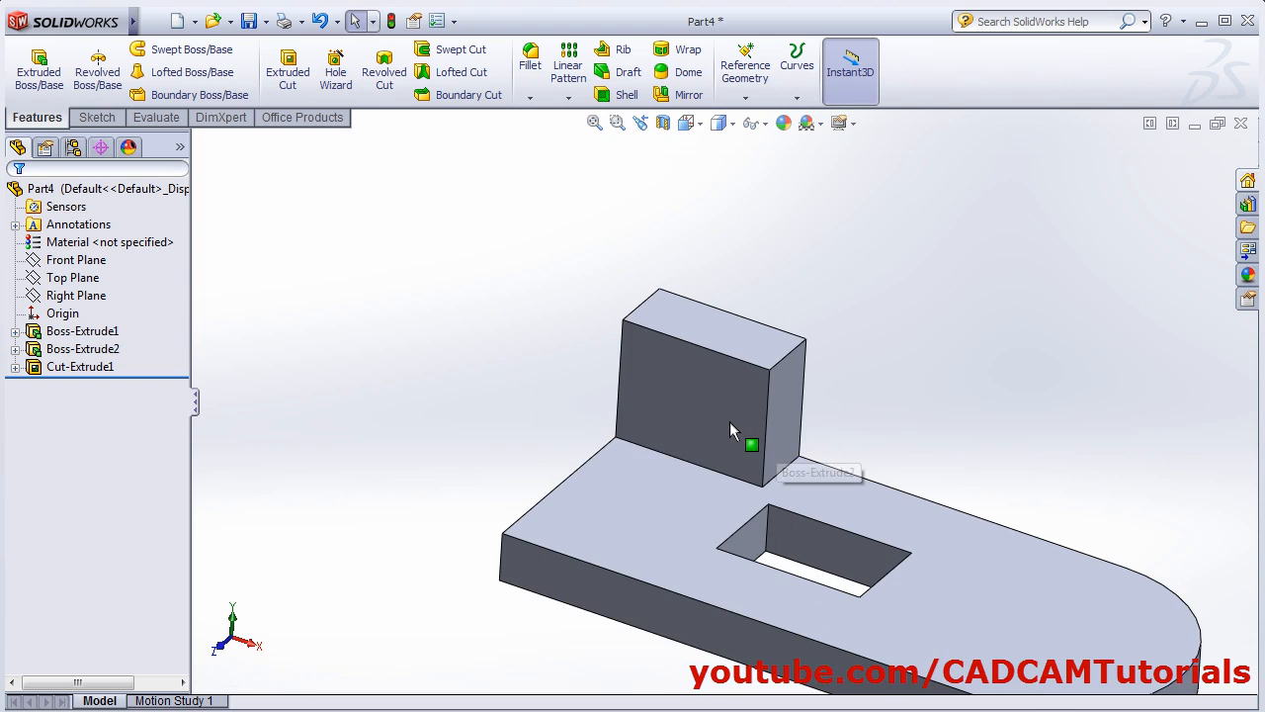
middle_drag(874, 471, 726, 440)
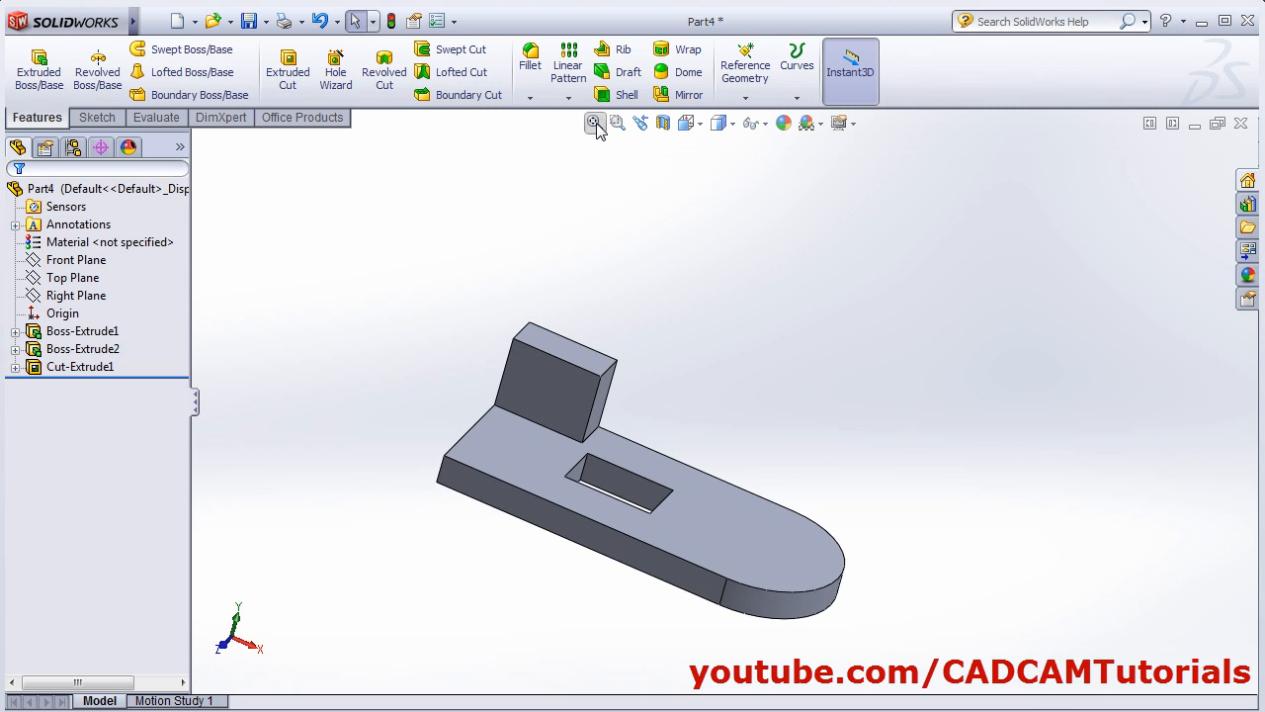
click(594, 122)
middle_drag(804, 404, 754, 404)
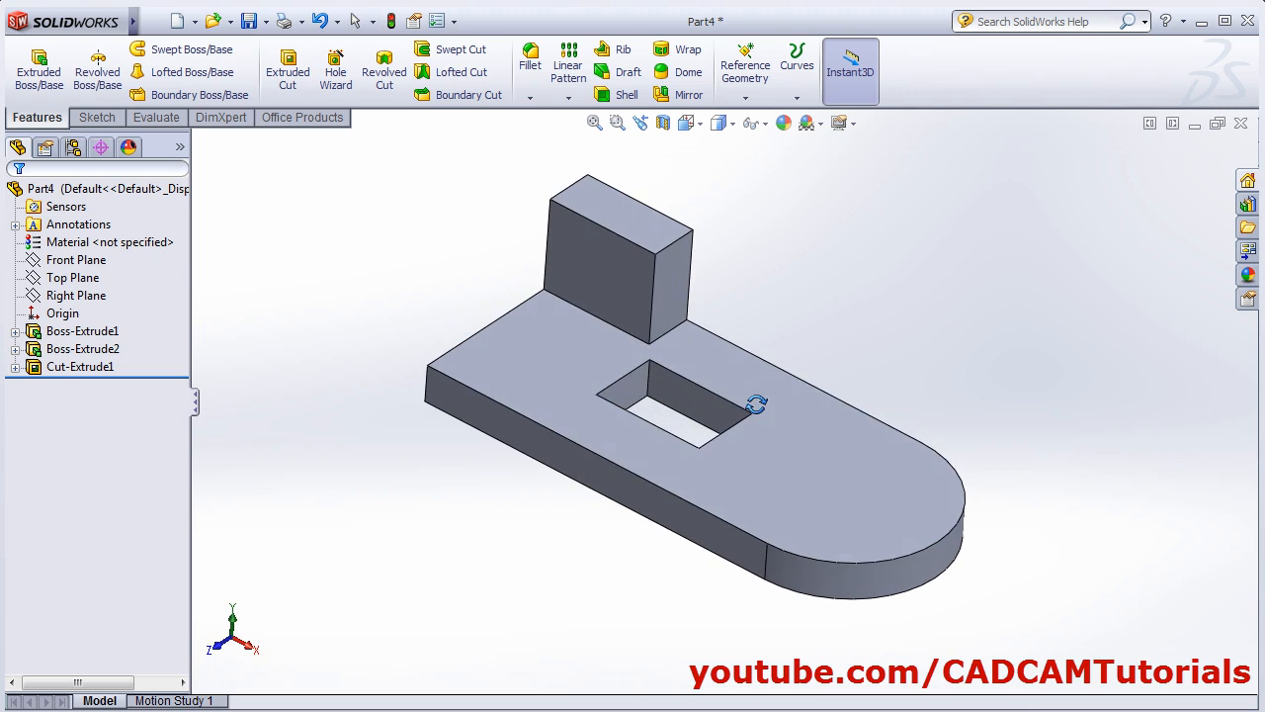
- Delete the rectangular cut feature from the plate together with its absorbed sketch
click(70, 351)
click(69, 369)
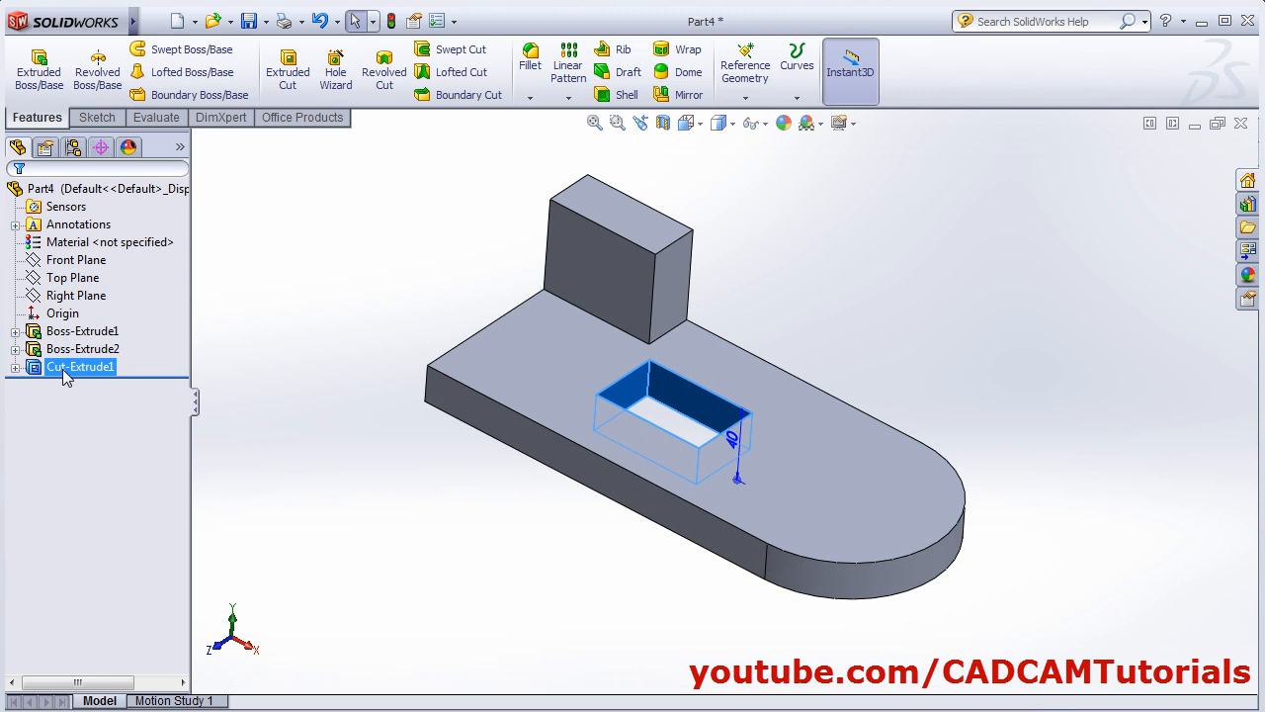
right_click(65, 376)
click(228, 469)
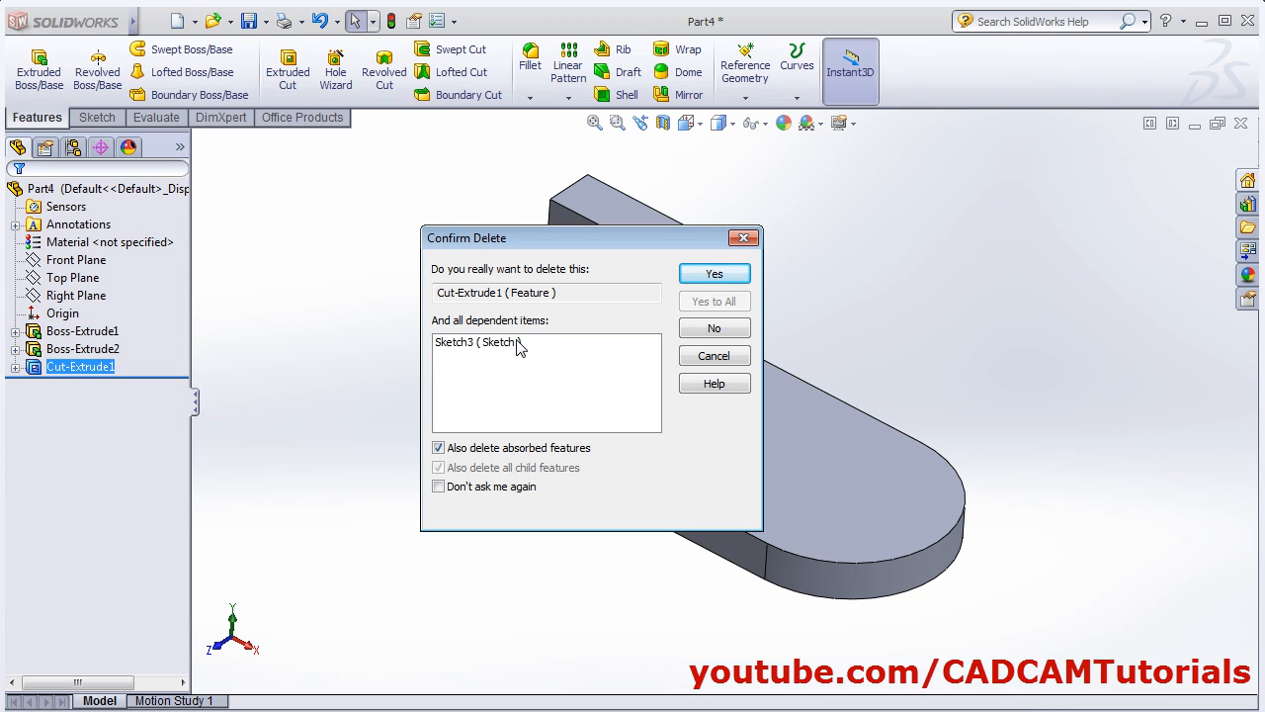
click(727, 277)
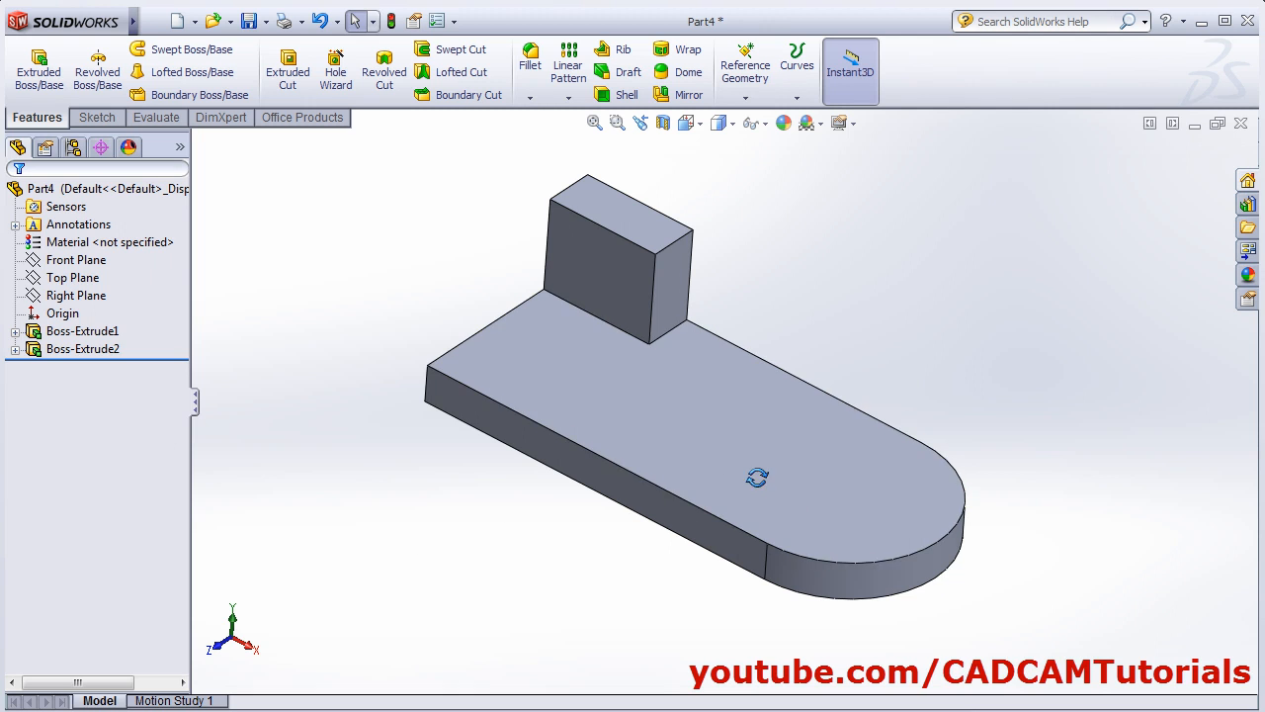
- Delete the plate's base extrusion together with its absorbed sketch and all child features
middle_drag(757, 477, 751, 452)
middle_drag(554, 450, 500, 492)
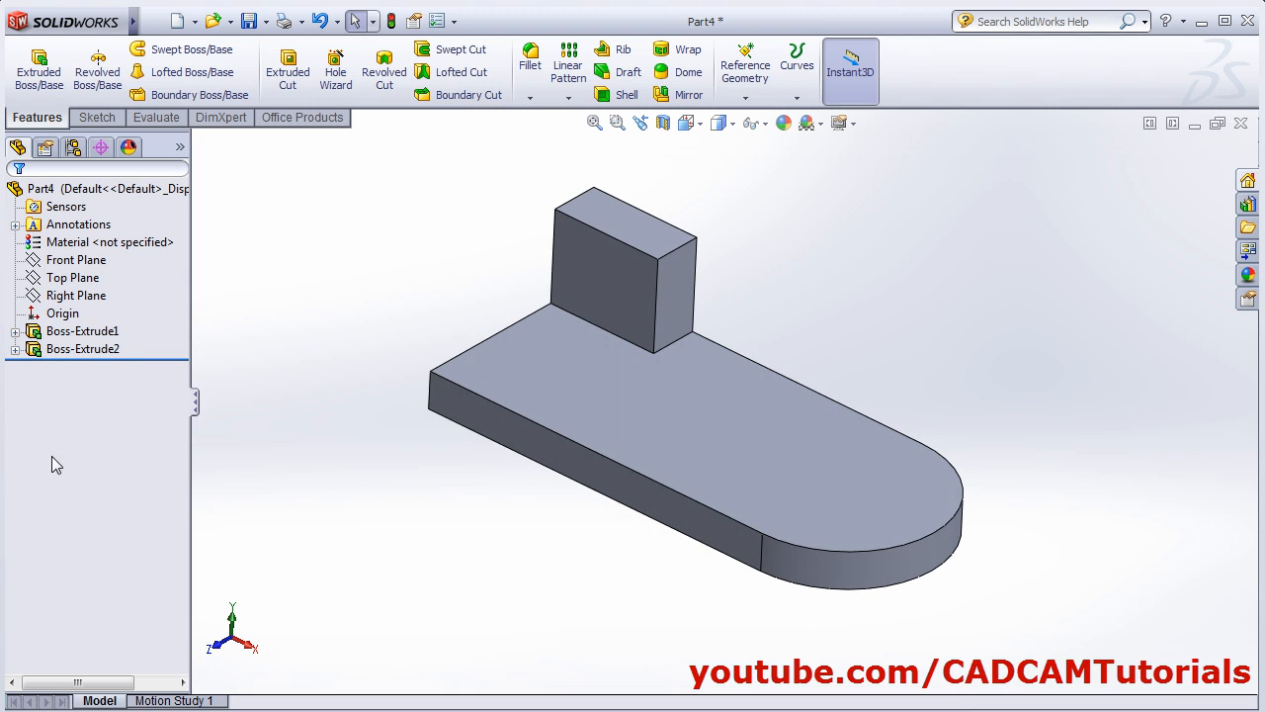
click(56, 337)
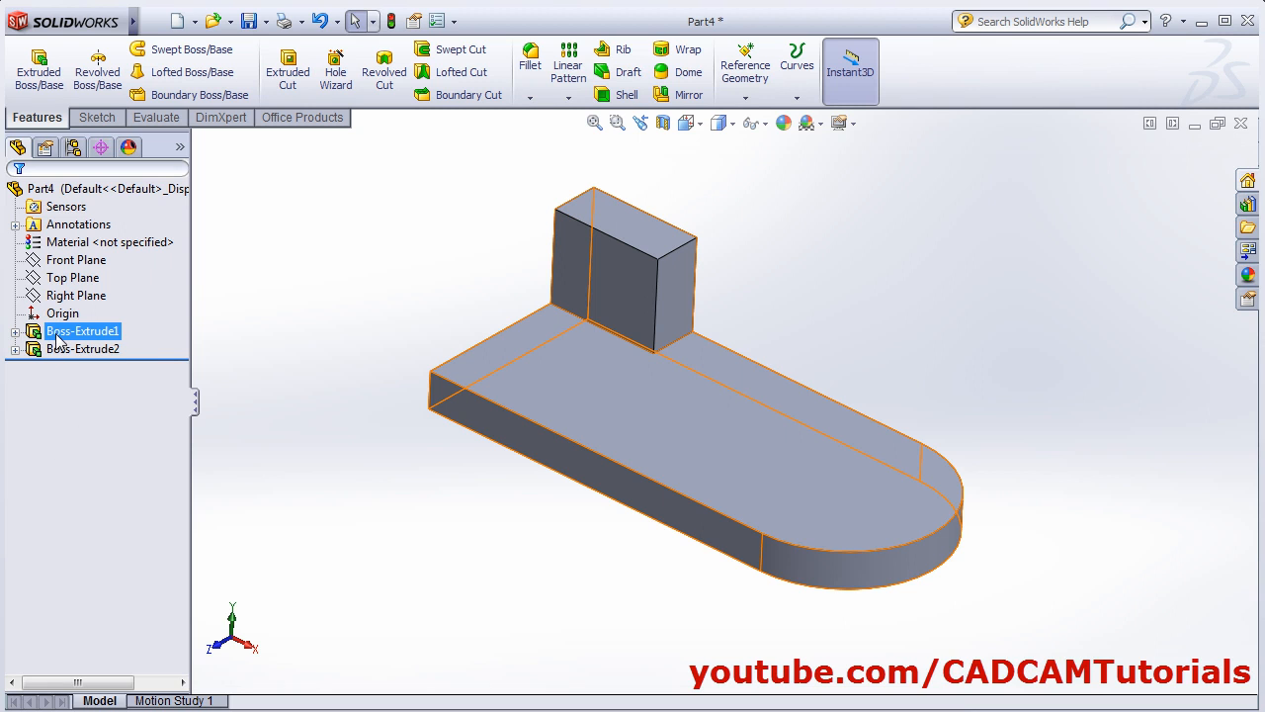
right_click(56, 341)
click(129, 424)
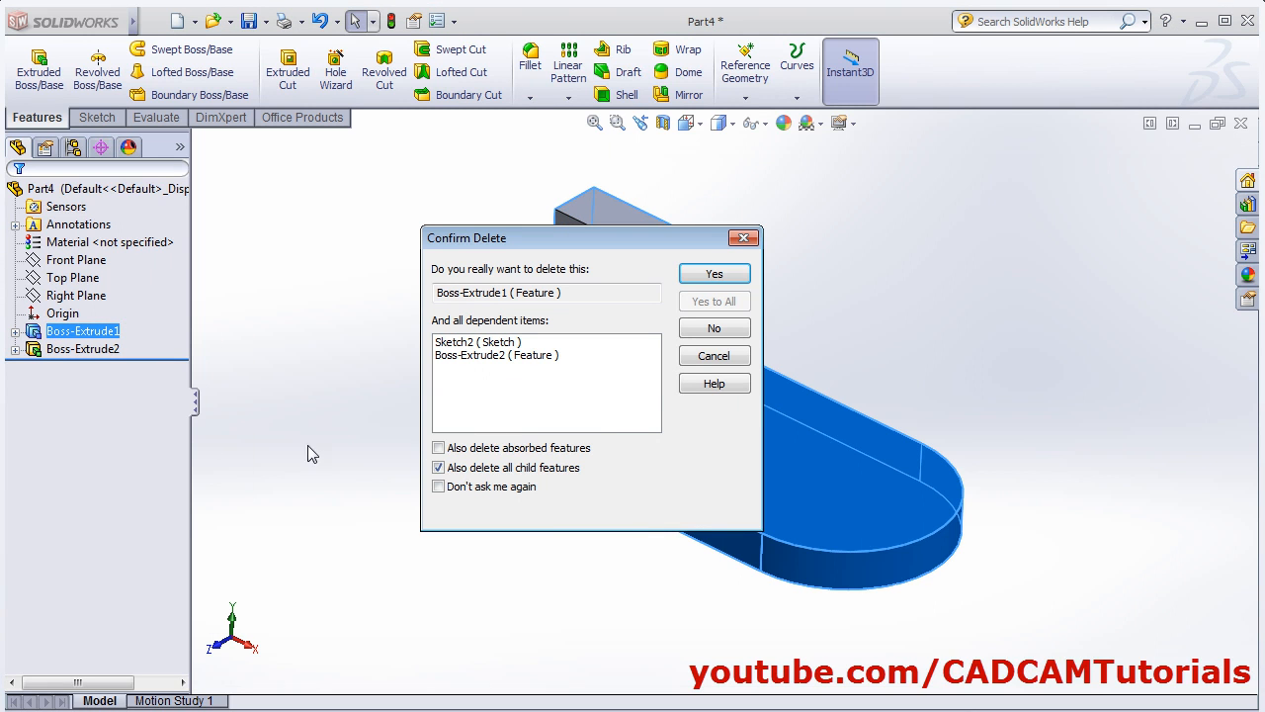
click(472, 453)
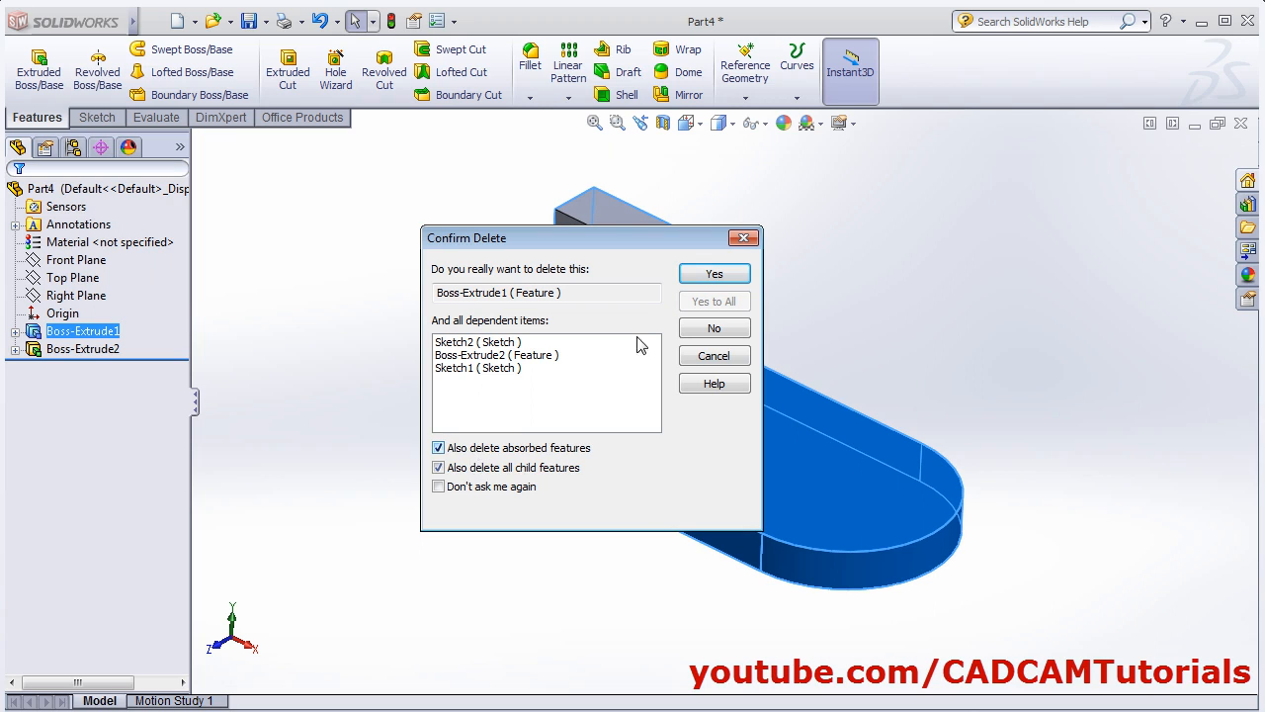
click(713, 279)
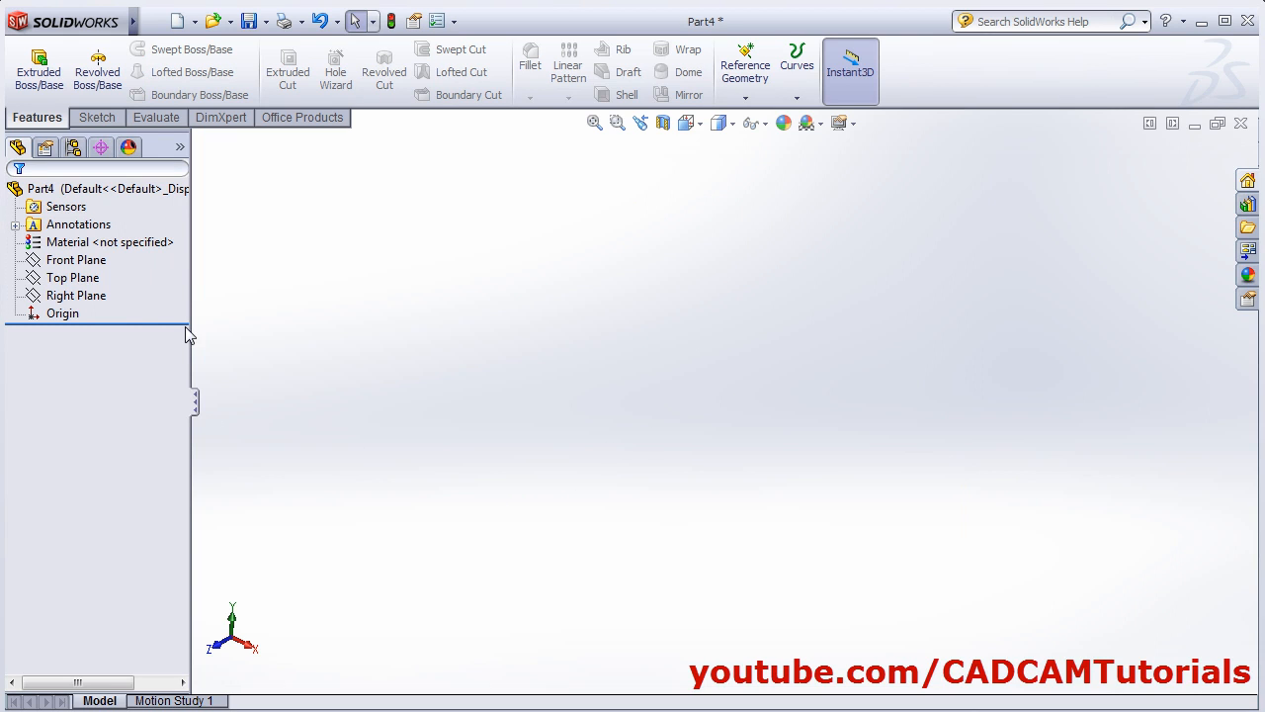
- Start an extruded boss sketch on the Front Plane and draw a vertical line about 105 mm up from the origin
click(39, 71)
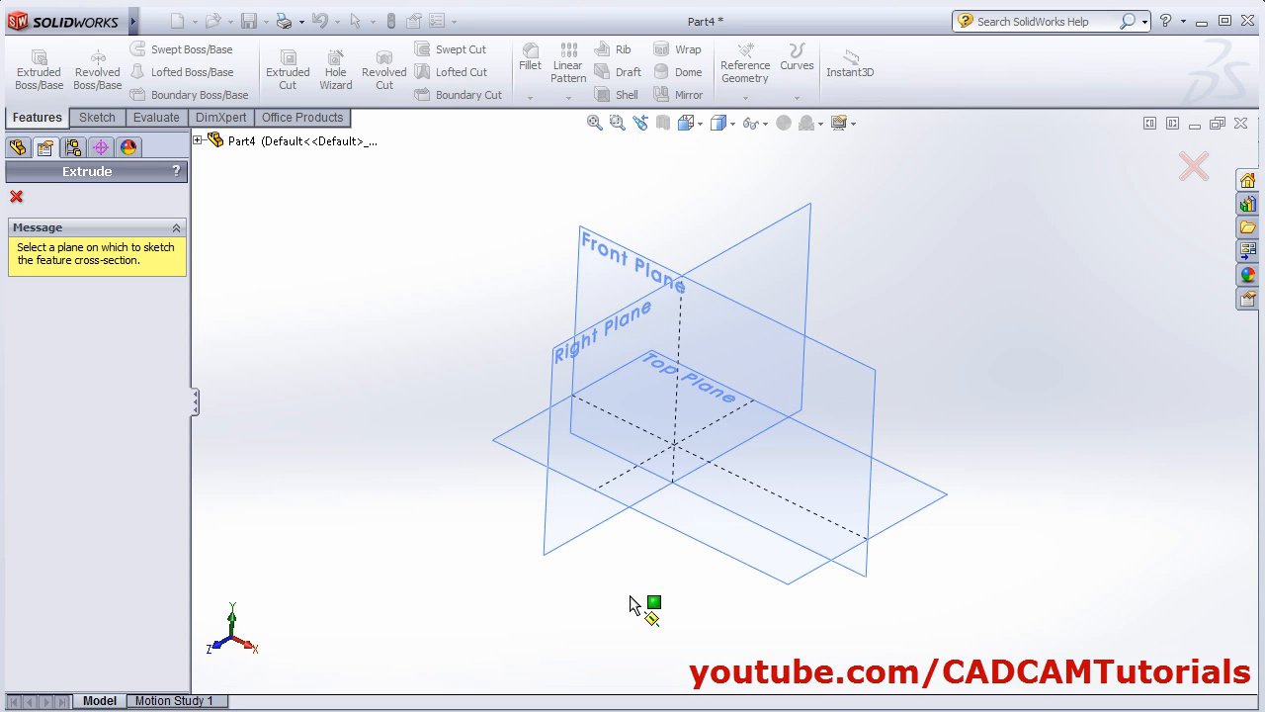
click(617, 264)
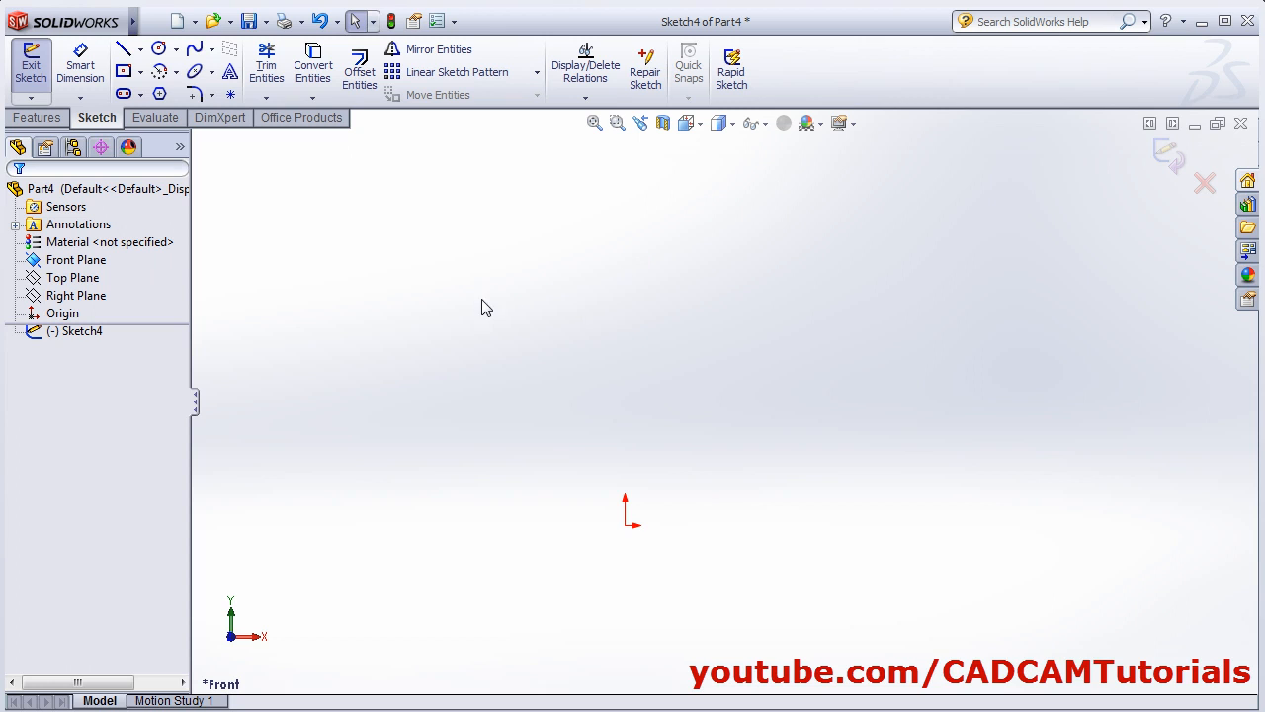
click(123, 49)
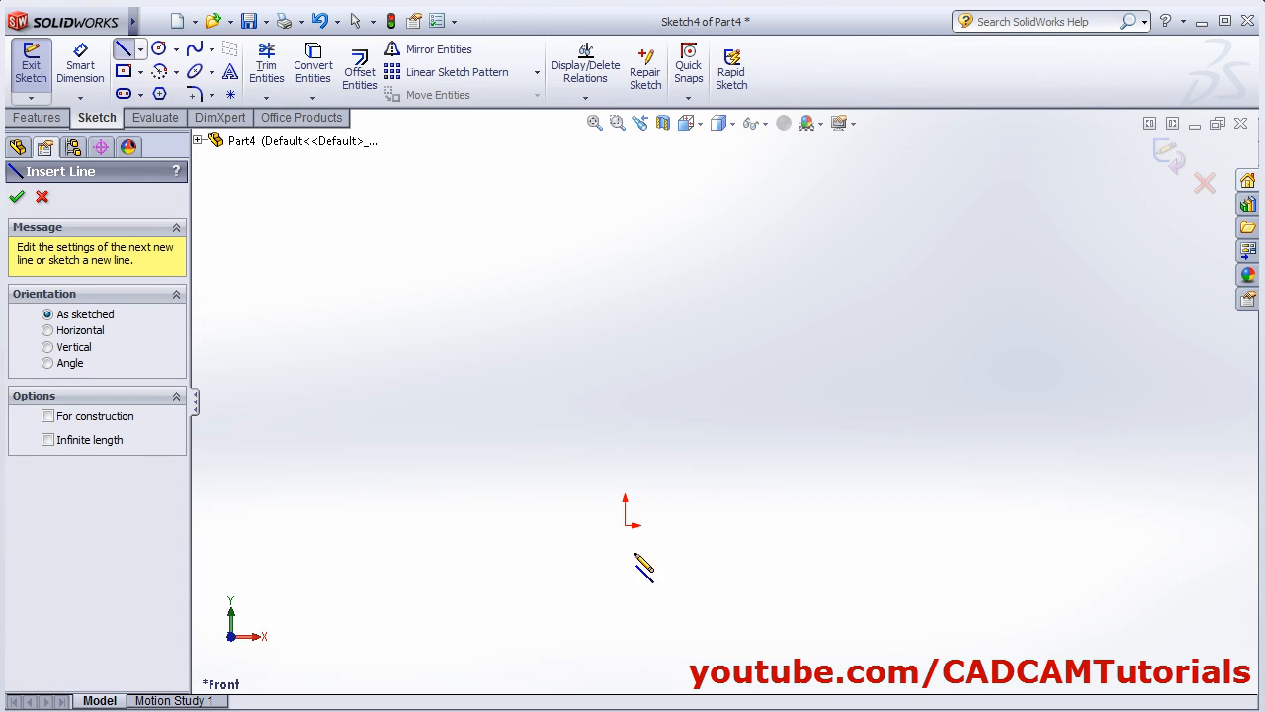
click(624, 524)
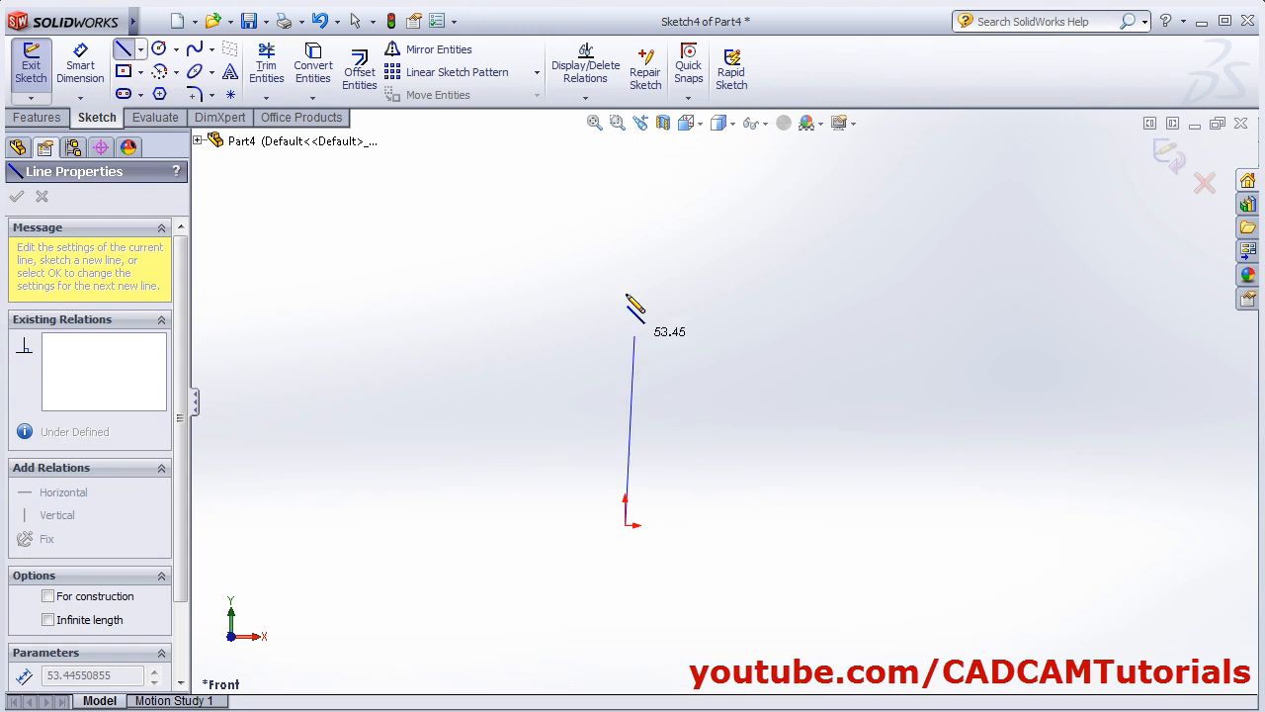
click(625, 155)
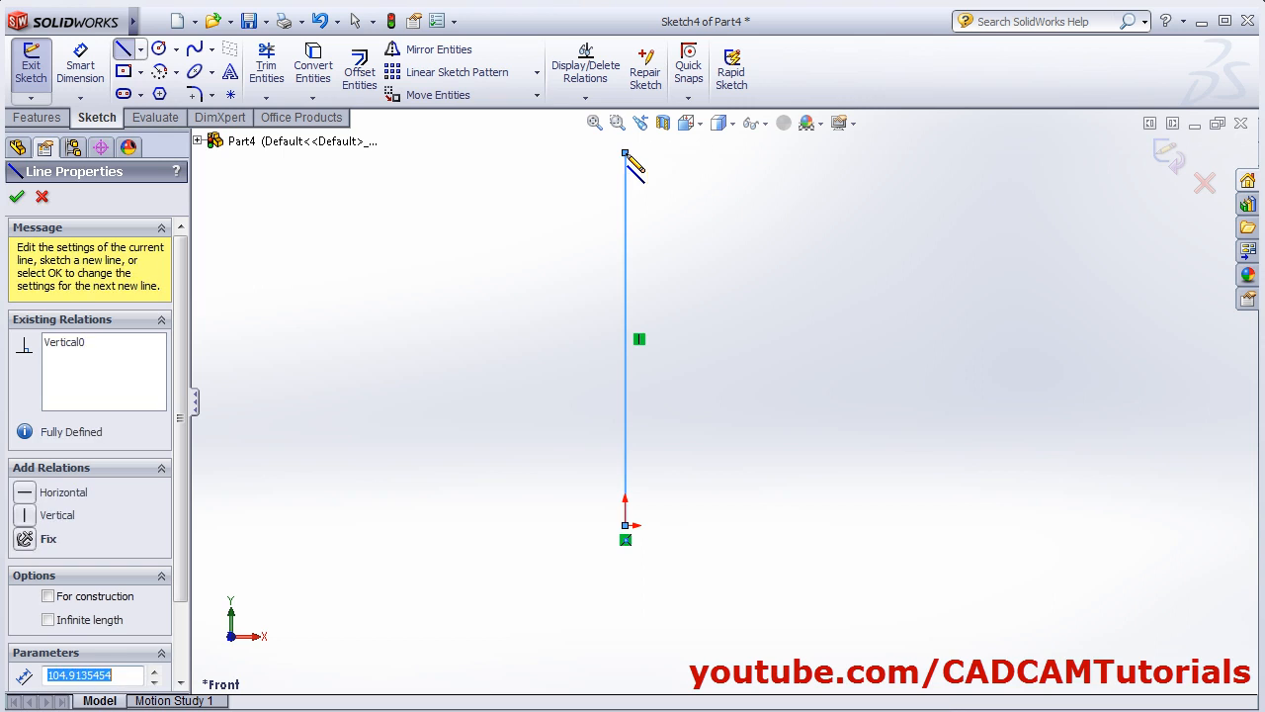
- Sketch the comb outline's top edge about 51.6 mm long and its upper two teeth, with inner edges about 41.2 mm long
click(808, 153)
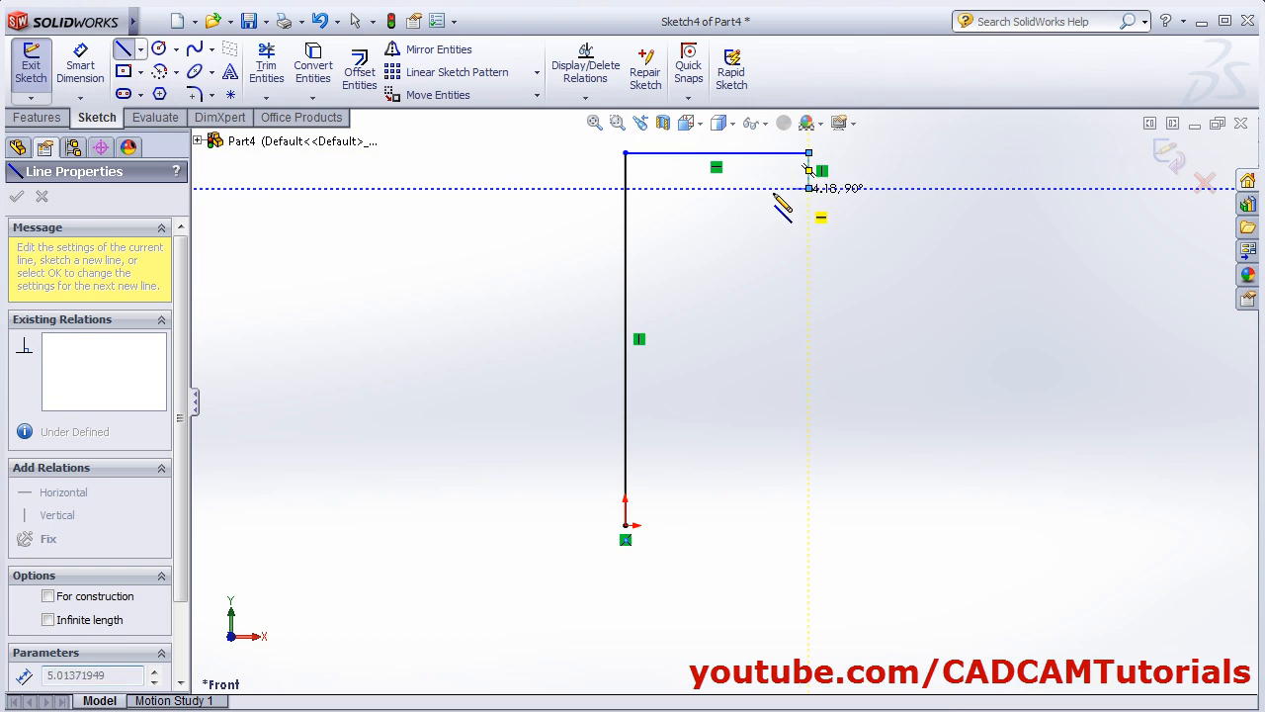
click(663, 188)
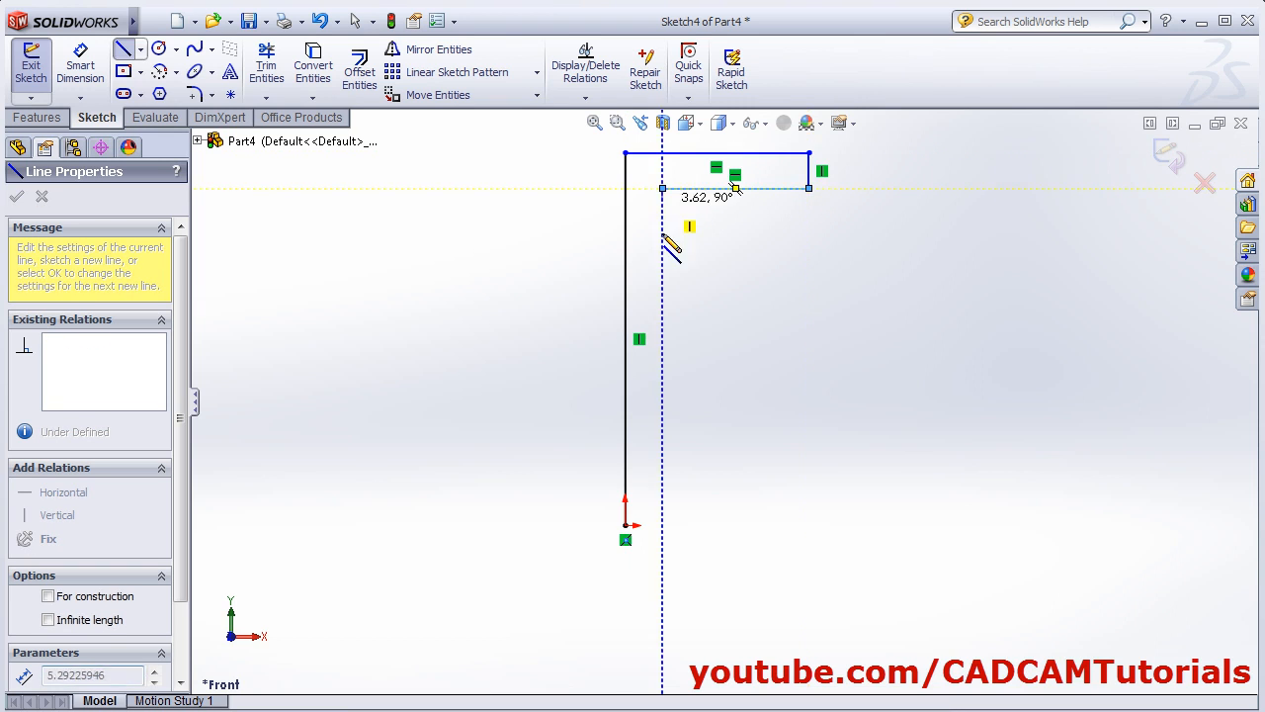
click(662, 268)
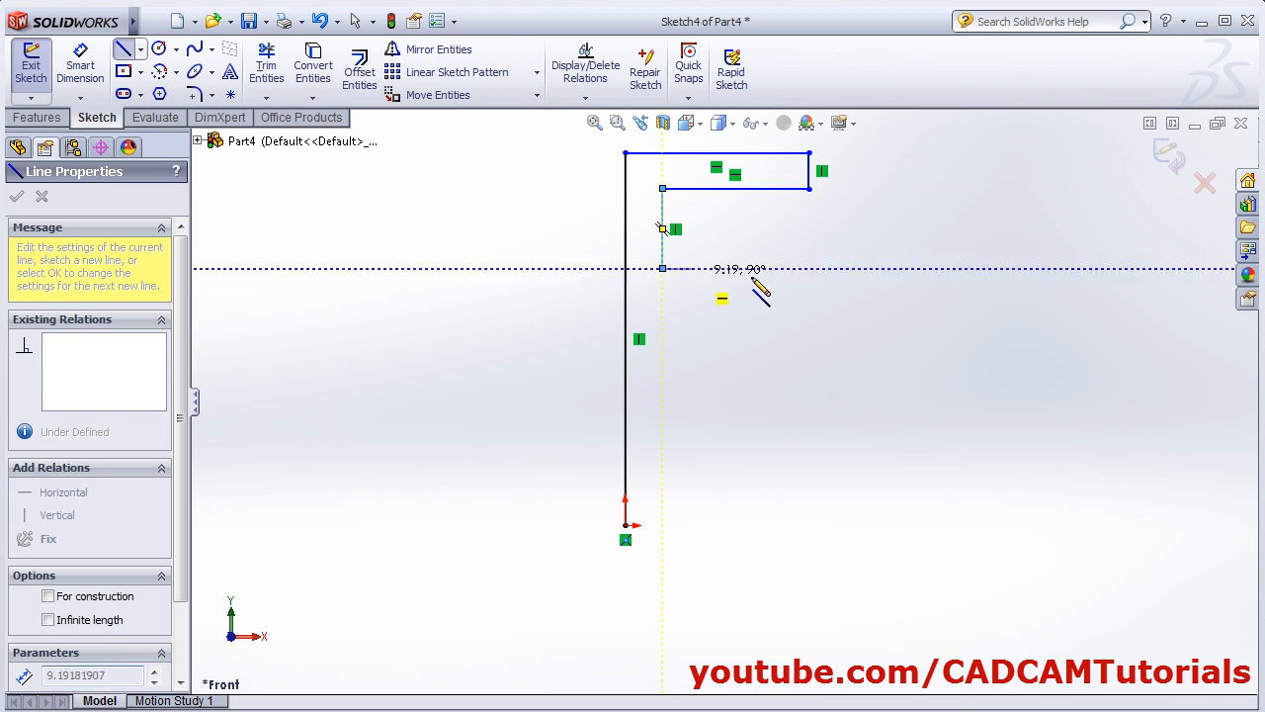
click(809, 268)
click(808, 308)
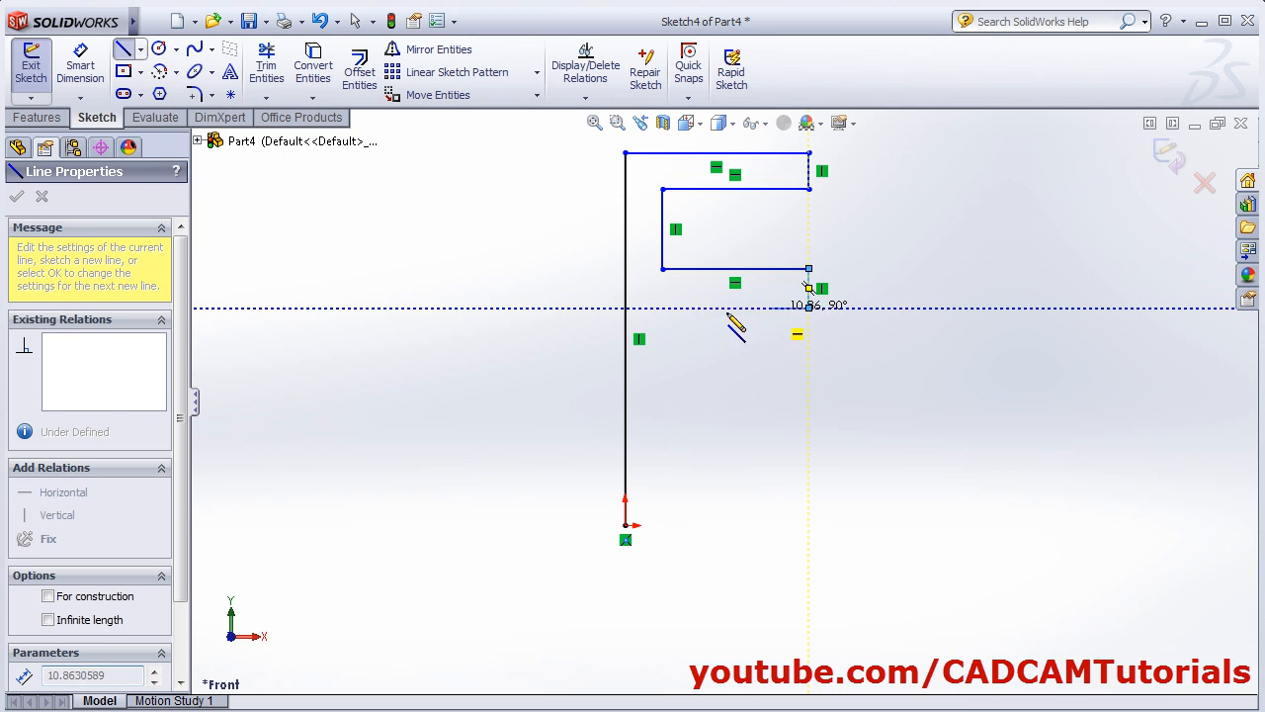
click(662, 308)
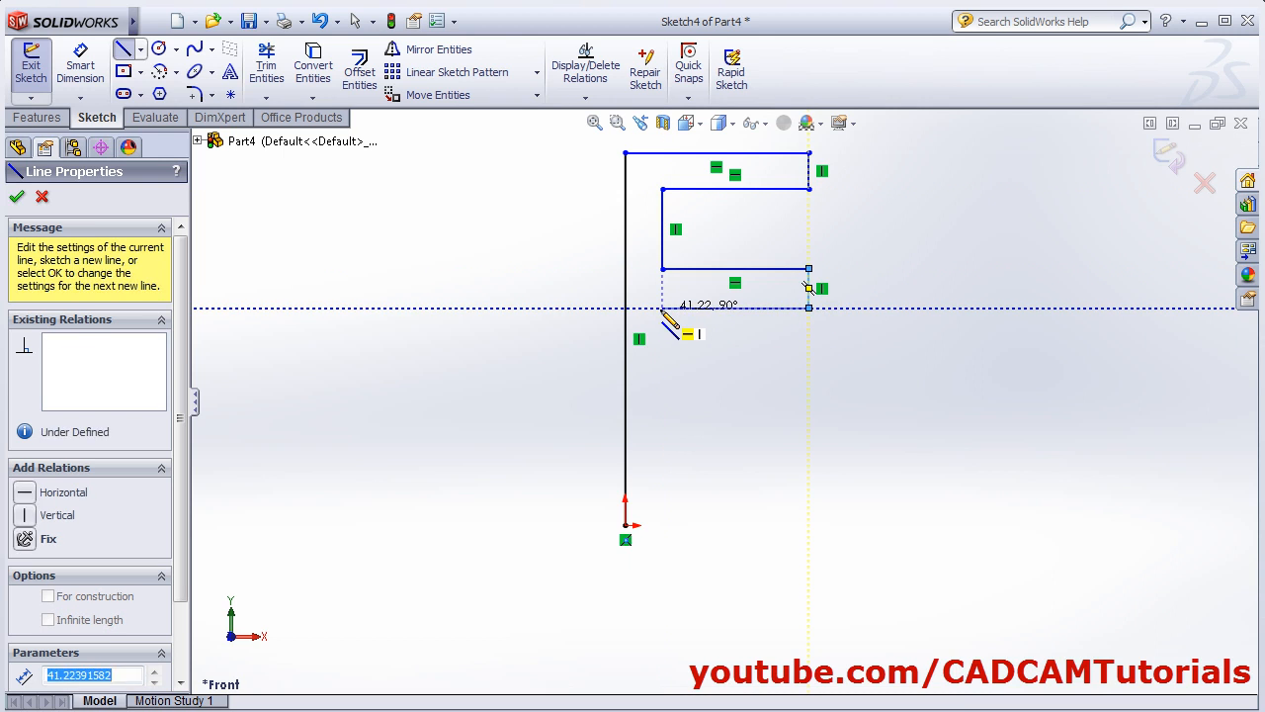
- Continue the outline with a third and a bottom tooth aligned with the upper ones, and close the profile at the origin
click(662, 384)
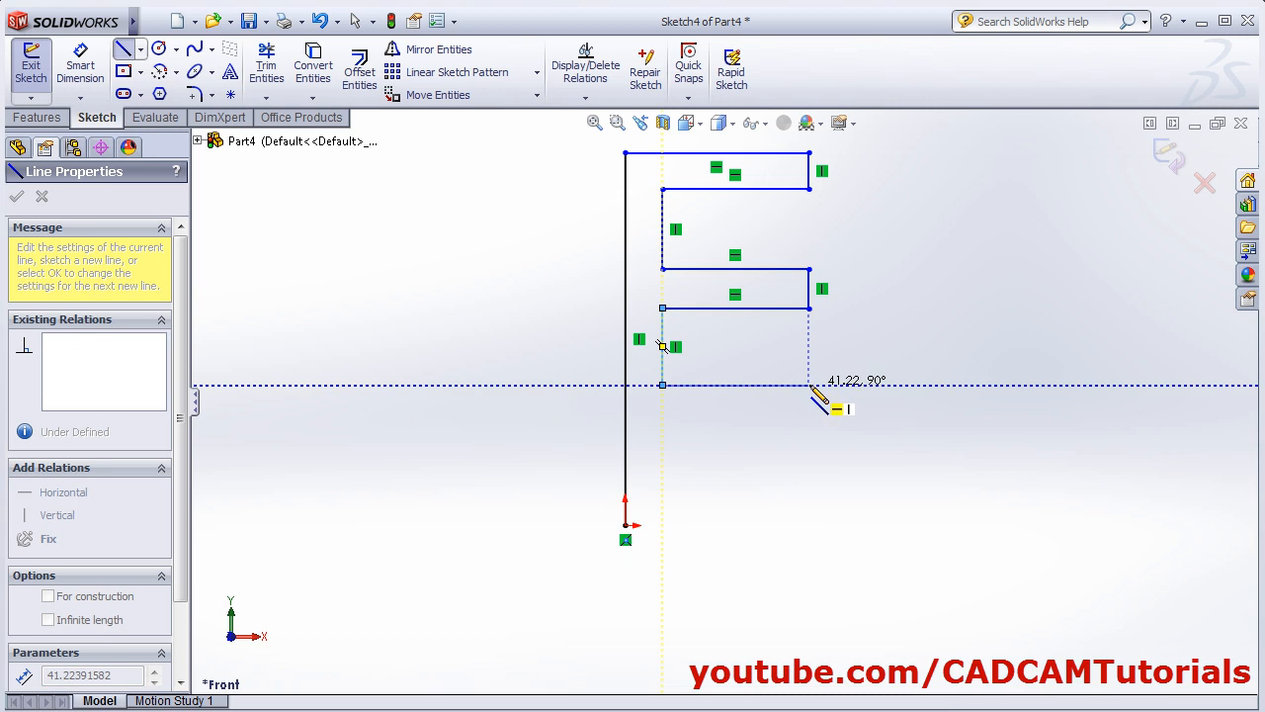
click(809, 384)
click(808, 427)
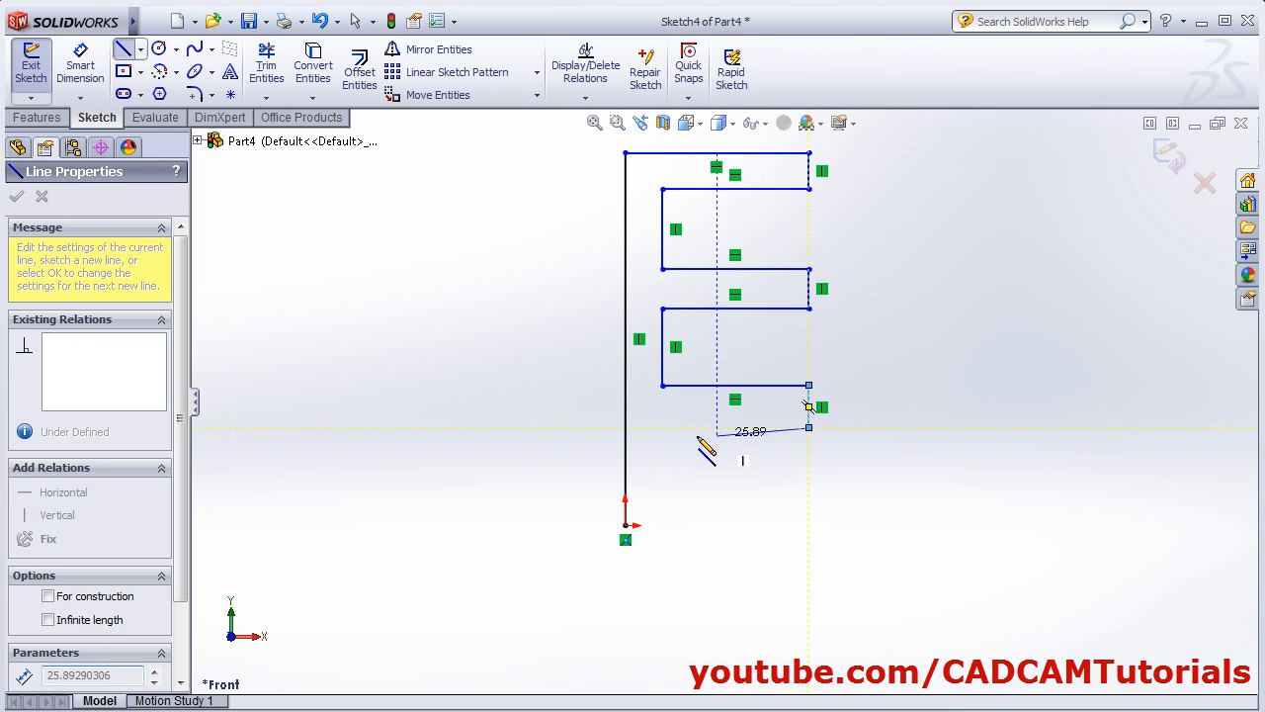
click(662, 427)
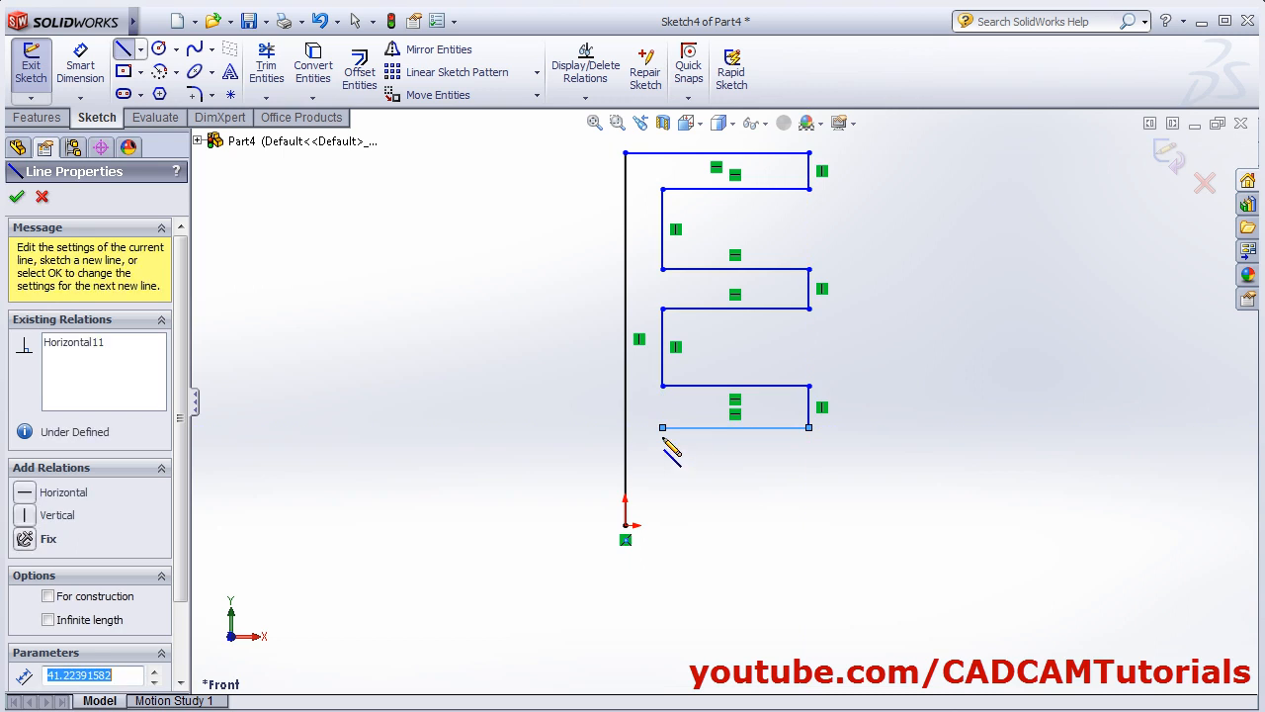
click(662, 499)
click(808, 501)
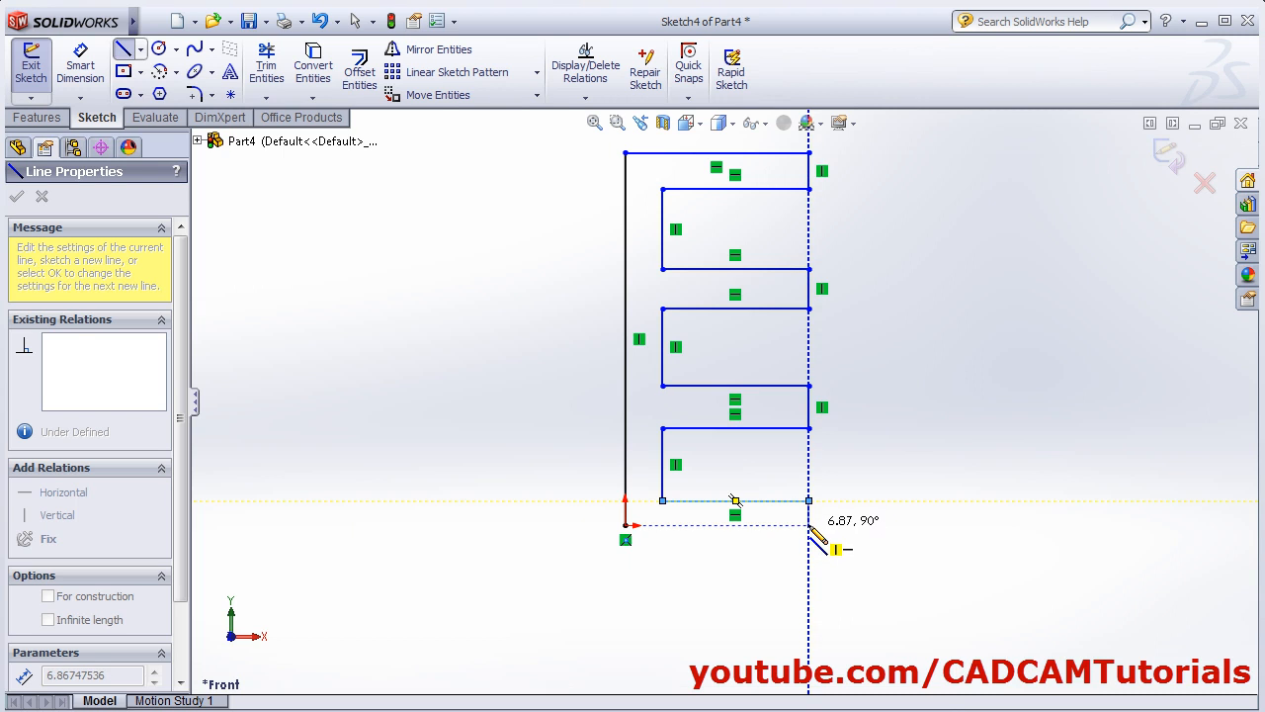
click(809, 525)
click(626, 525)
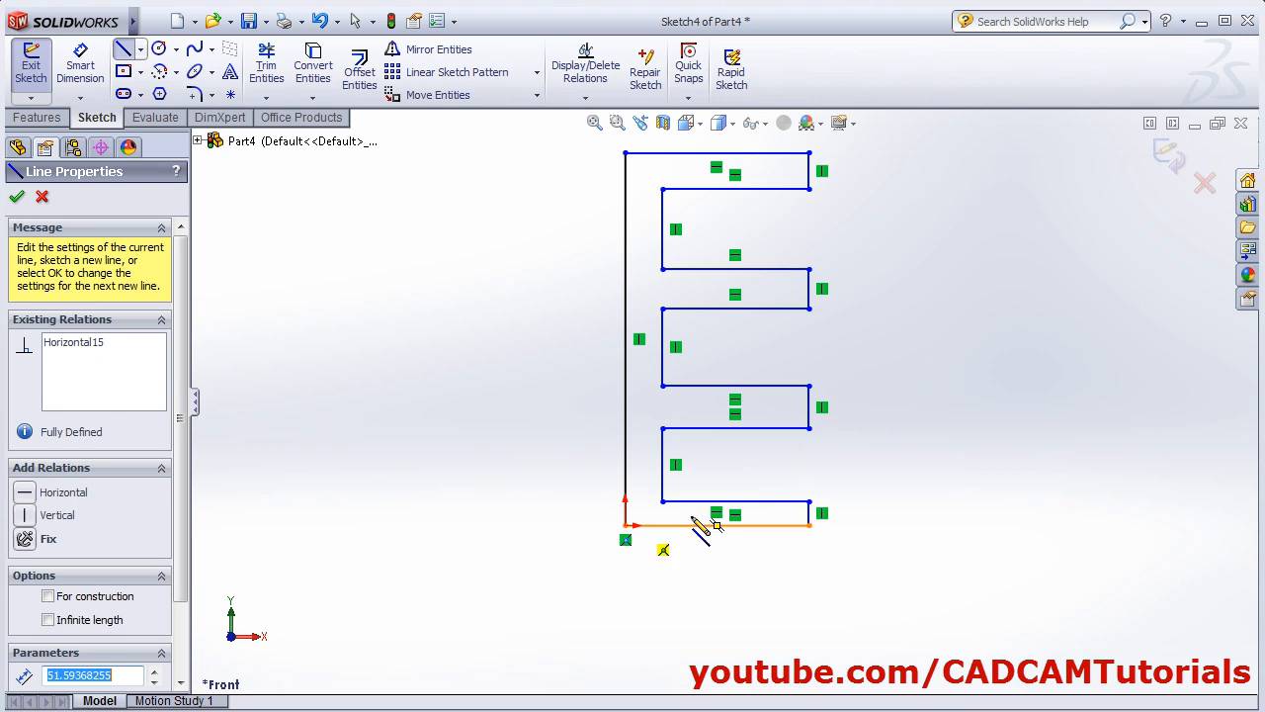
- Exit the comb sketch and extrude it 40 mm with the Mid Plane end condition
click(1158, 165)
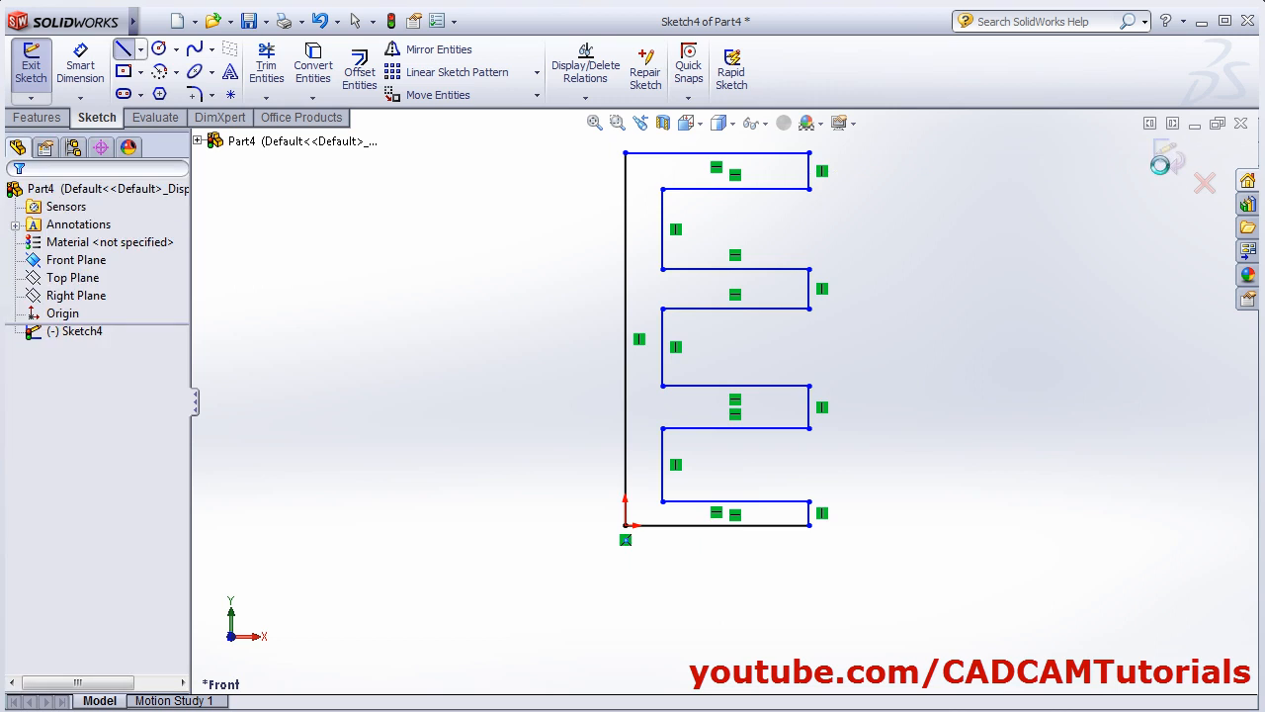
middle_drag(840, 361, 794, 394)
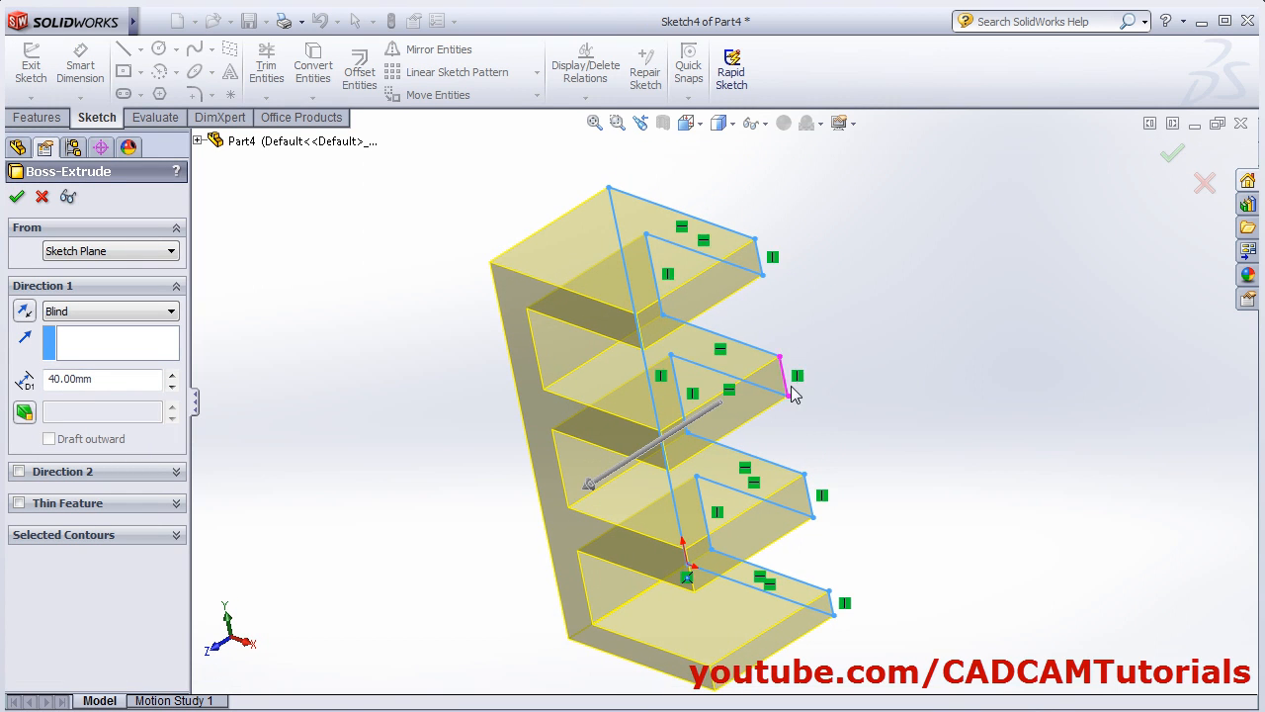
middle_drag(852, 353, 1084, 285)
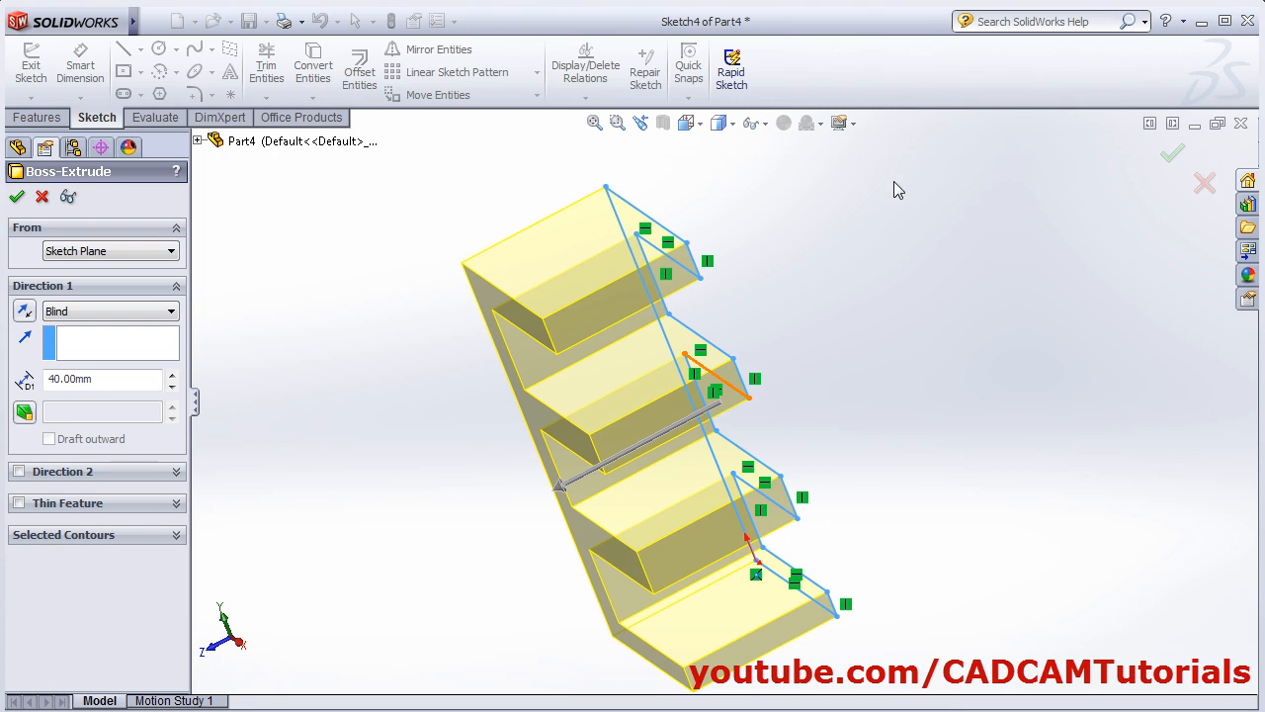
click(170, 314)
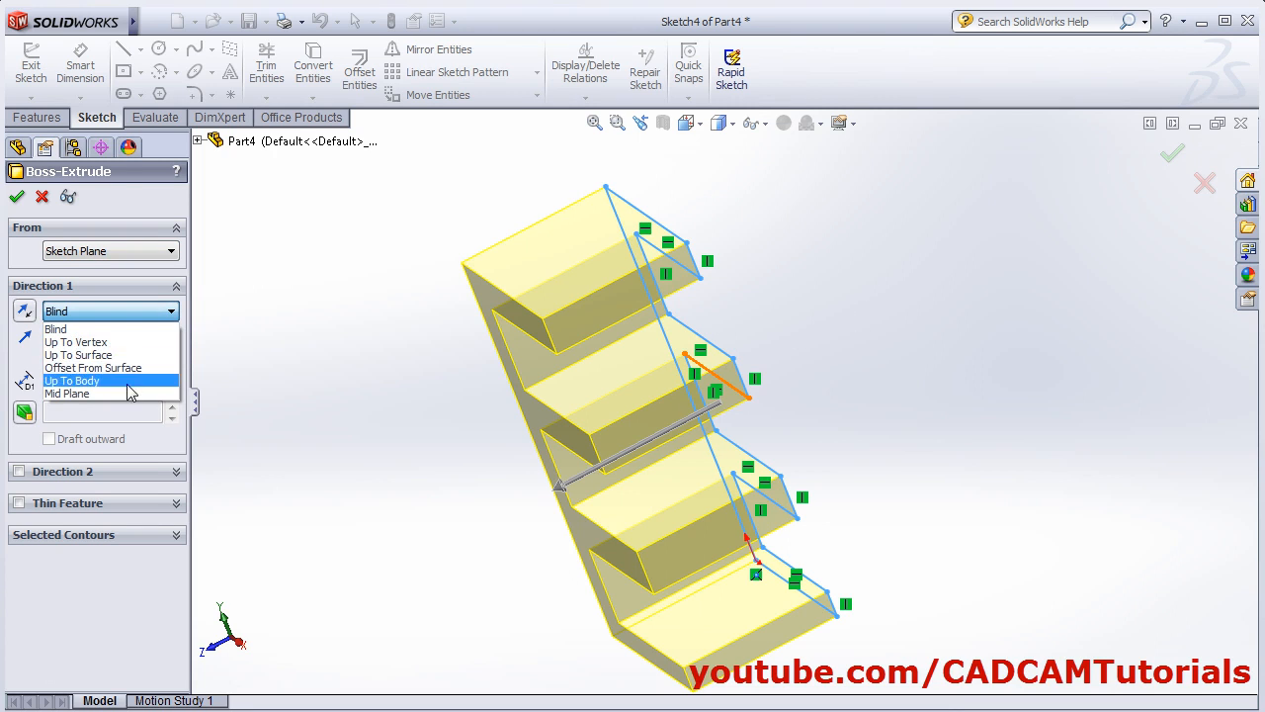
click(69, 393)
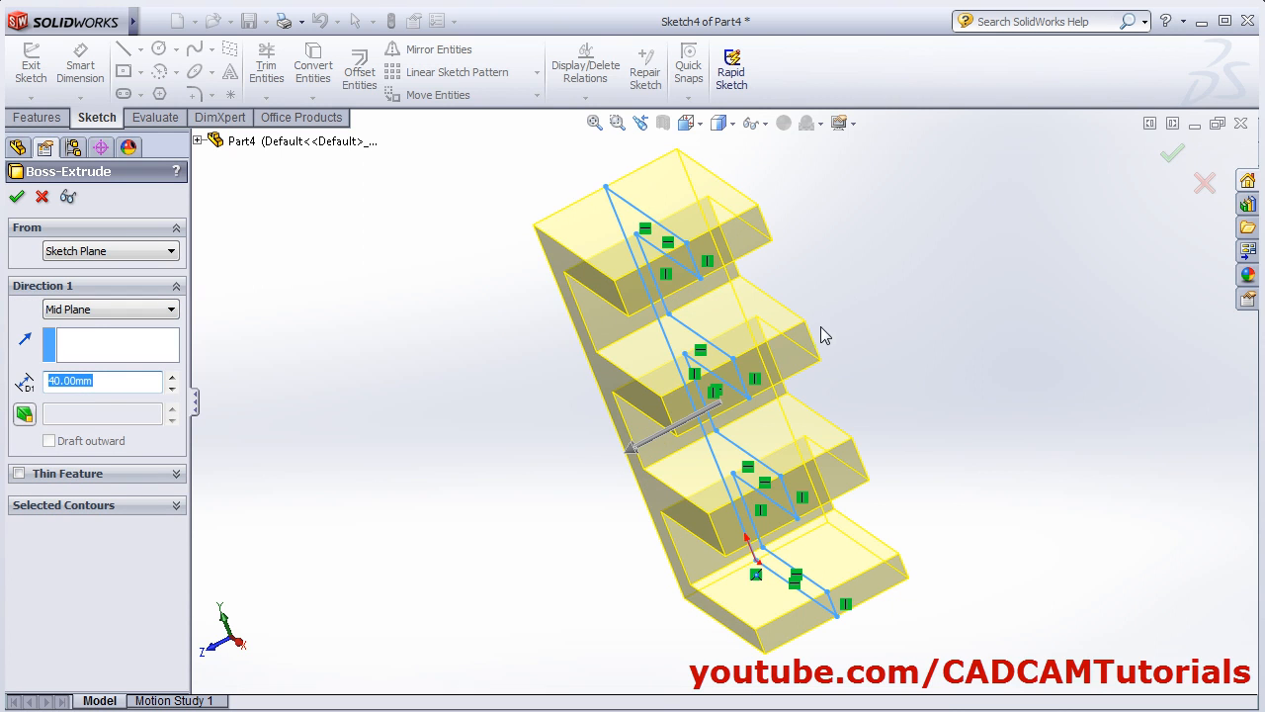
middle_drag(822, 328, 546, 331)
scroll(691, 260, down, 2)
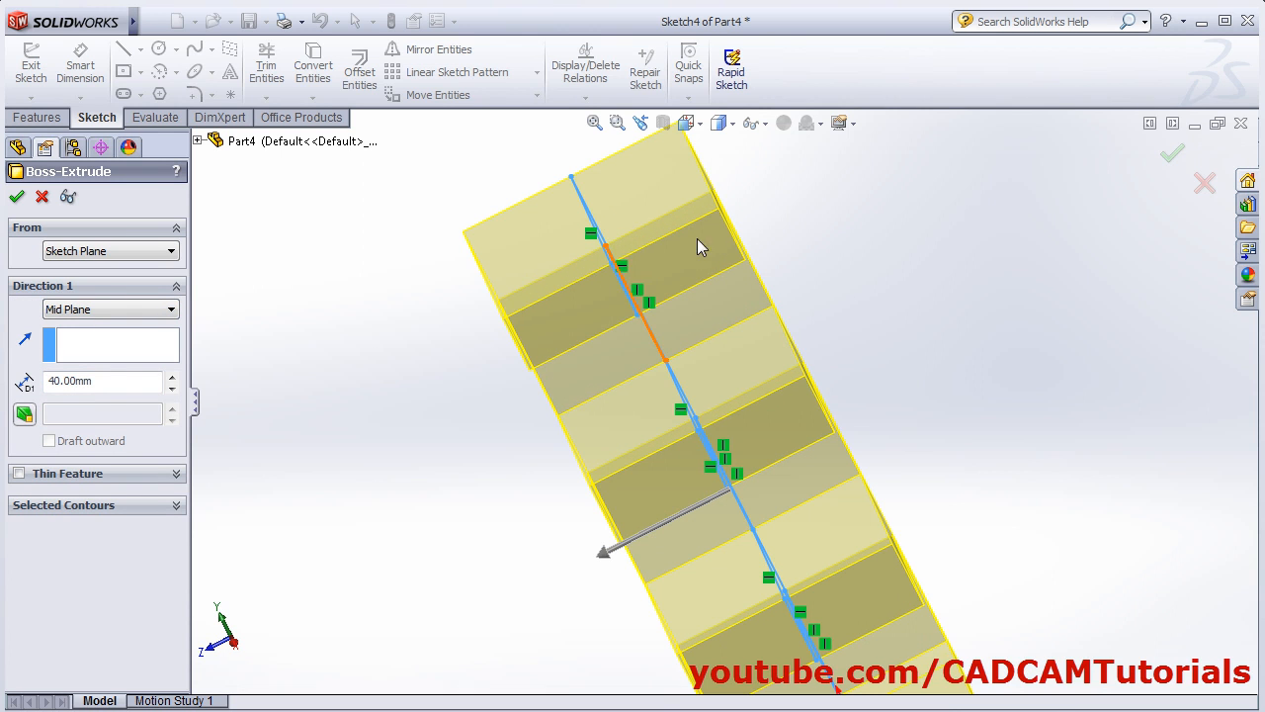
middle_drag(698, 239, 827, 258)
middle_drag(687, 359, 707, 326)
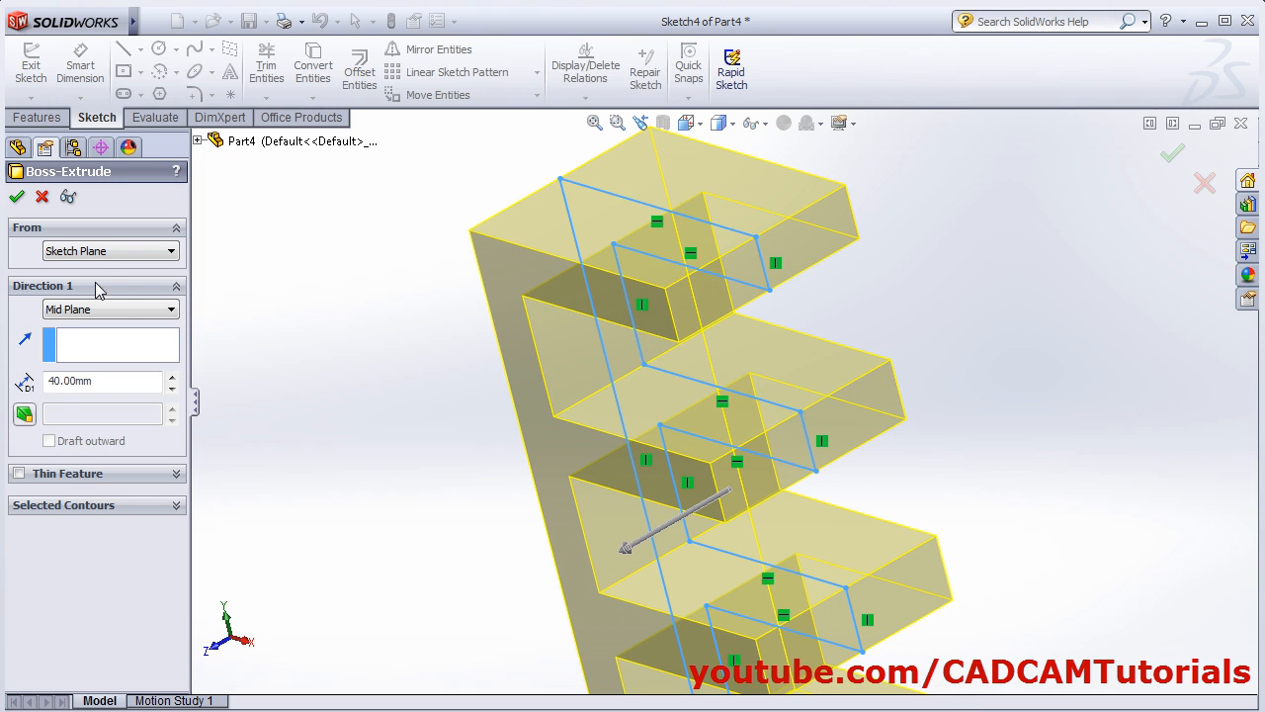
click(16, 197)
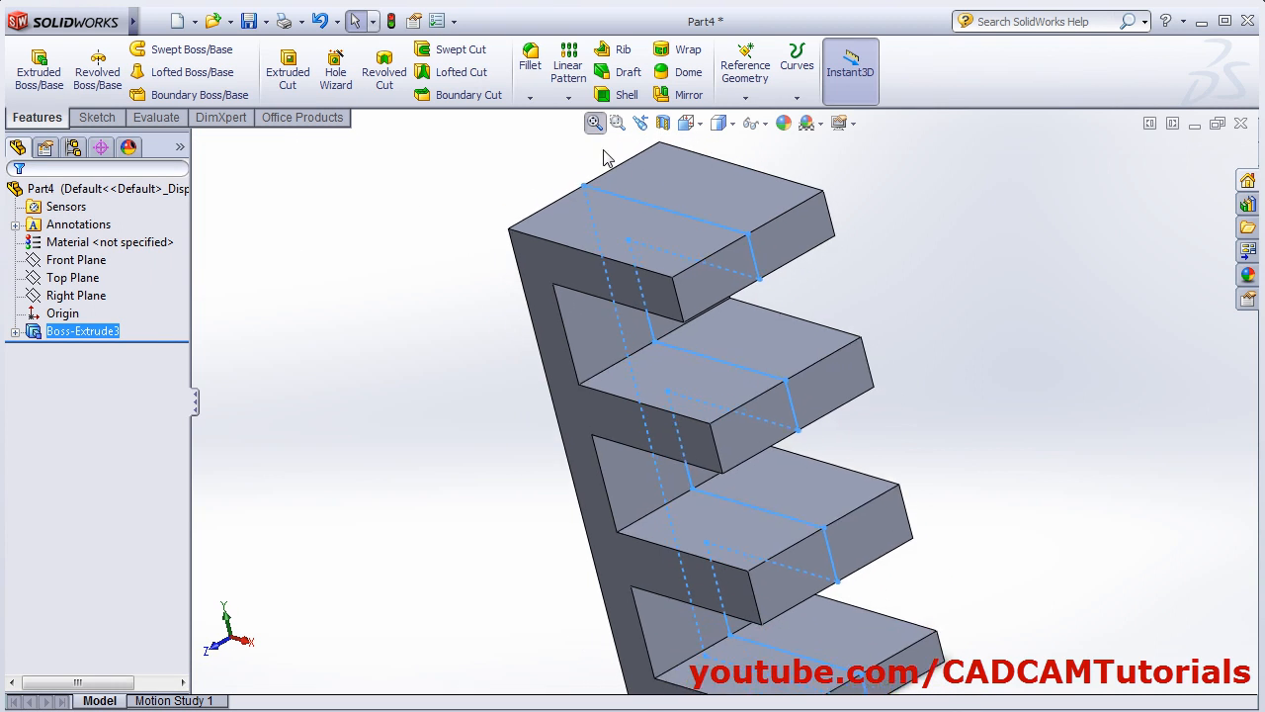
- Start an extruded cut on the top tooth's underside and, viewed normal to it, sketch a circle of about 9.3 mm radius level with the origin
mouse_move(602, 155)
middle_down()
mouse_move(926, 325)
mouse_move(816, 263)
mouse_move(782, 183)
mouse_move(797, 180)
middle_up()
click(926, 325)
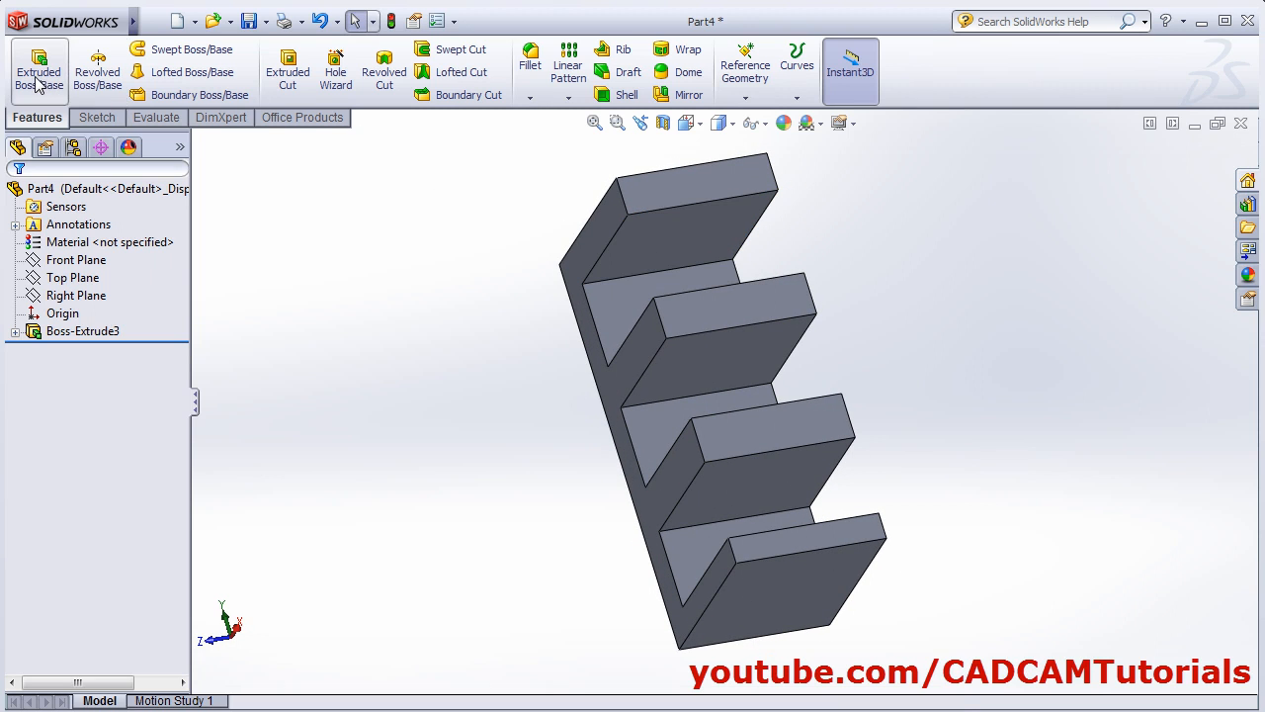
click(288, 77)
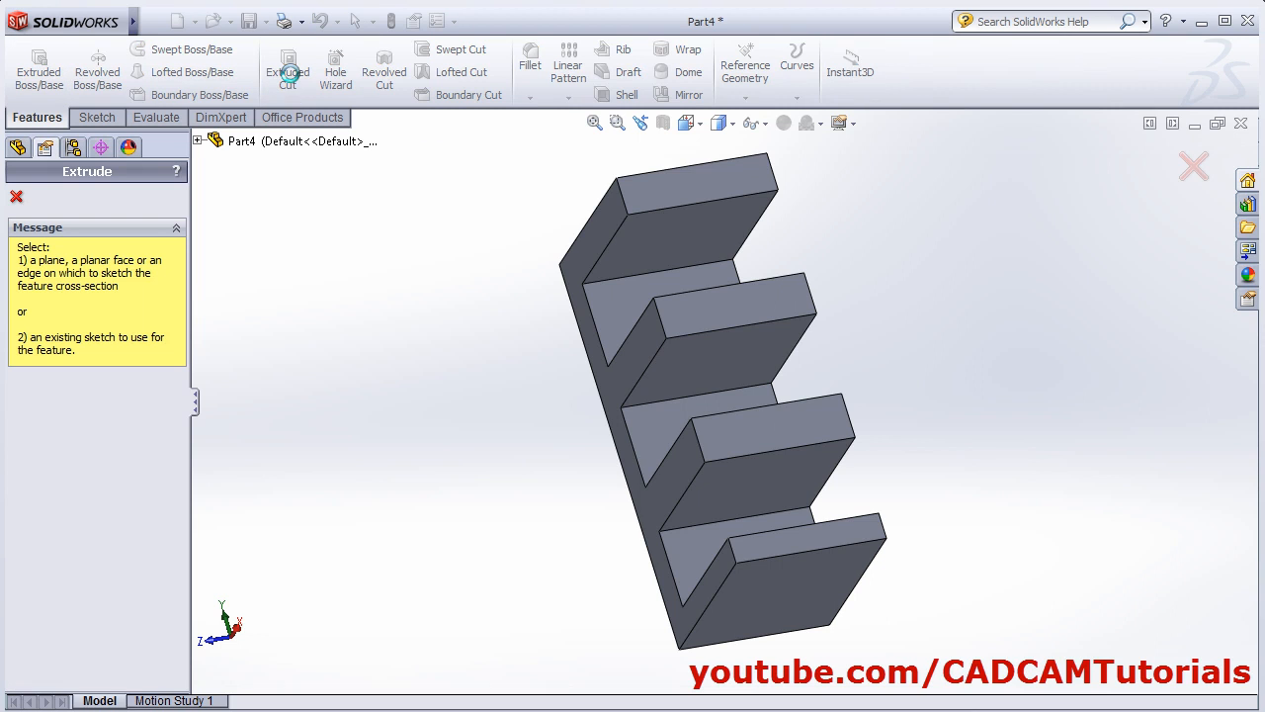
click(676, 244)
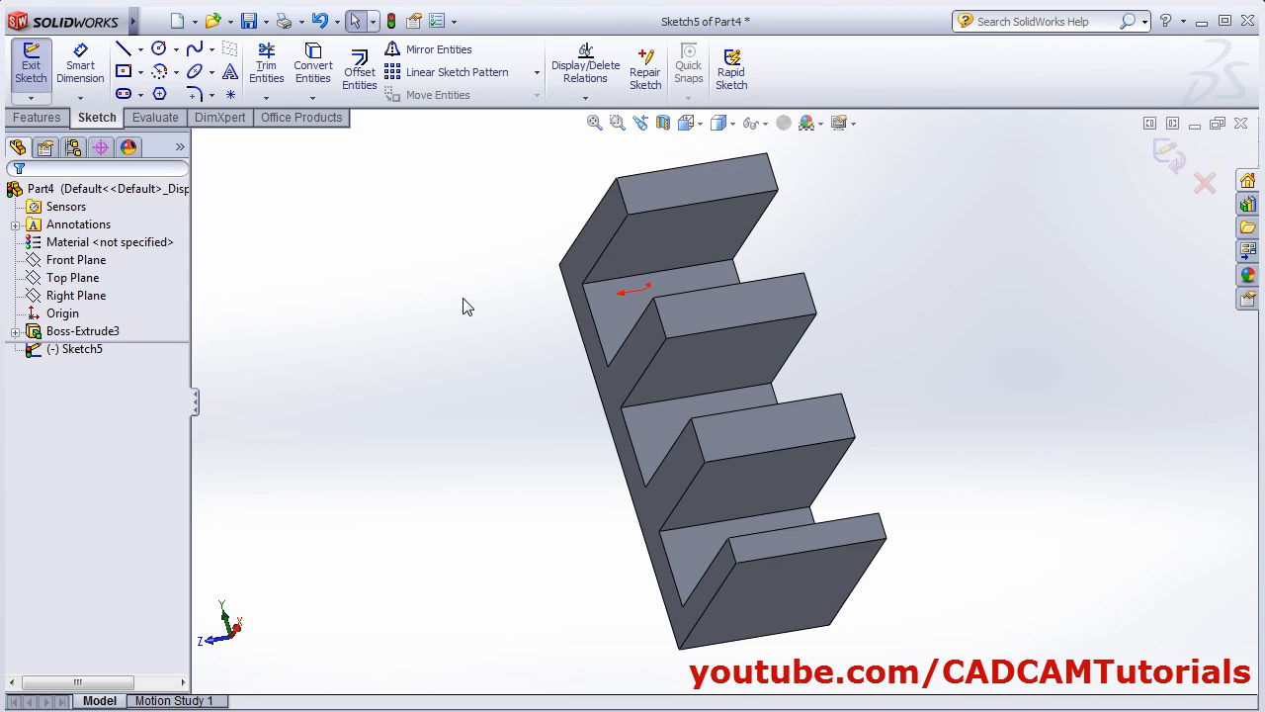
key(space)
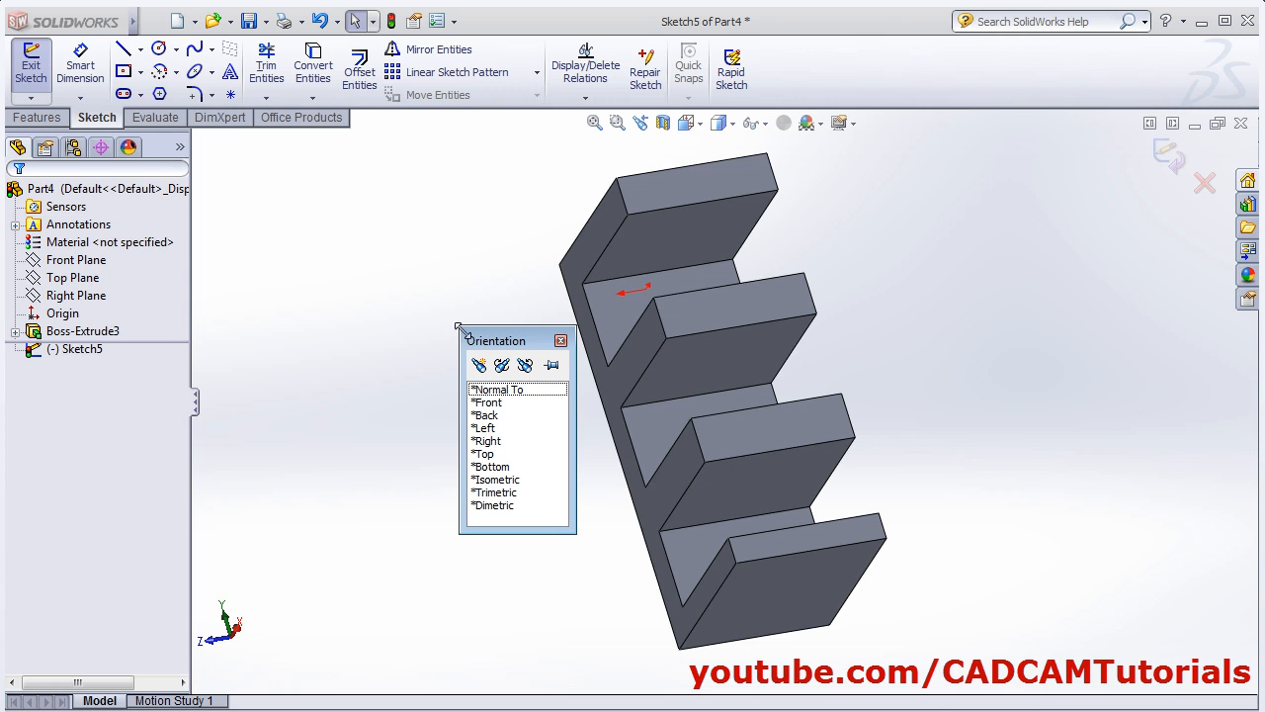
click(508, 390)
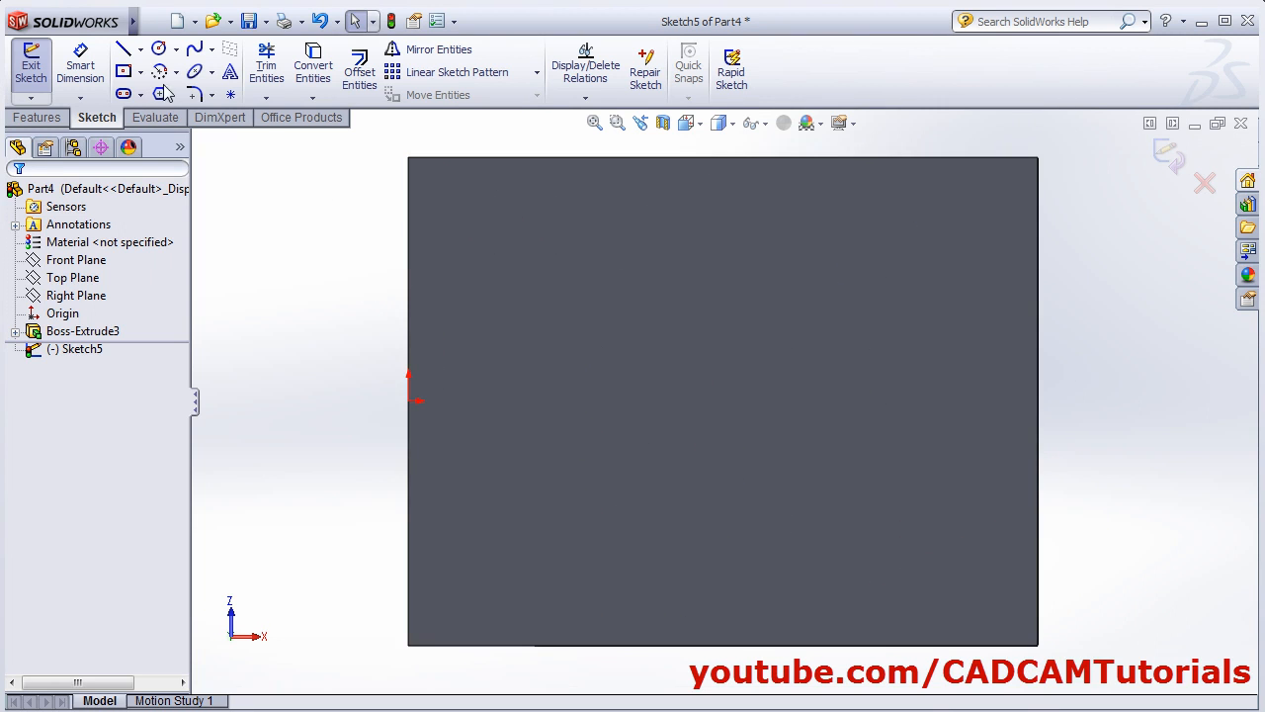
click(159, 48)
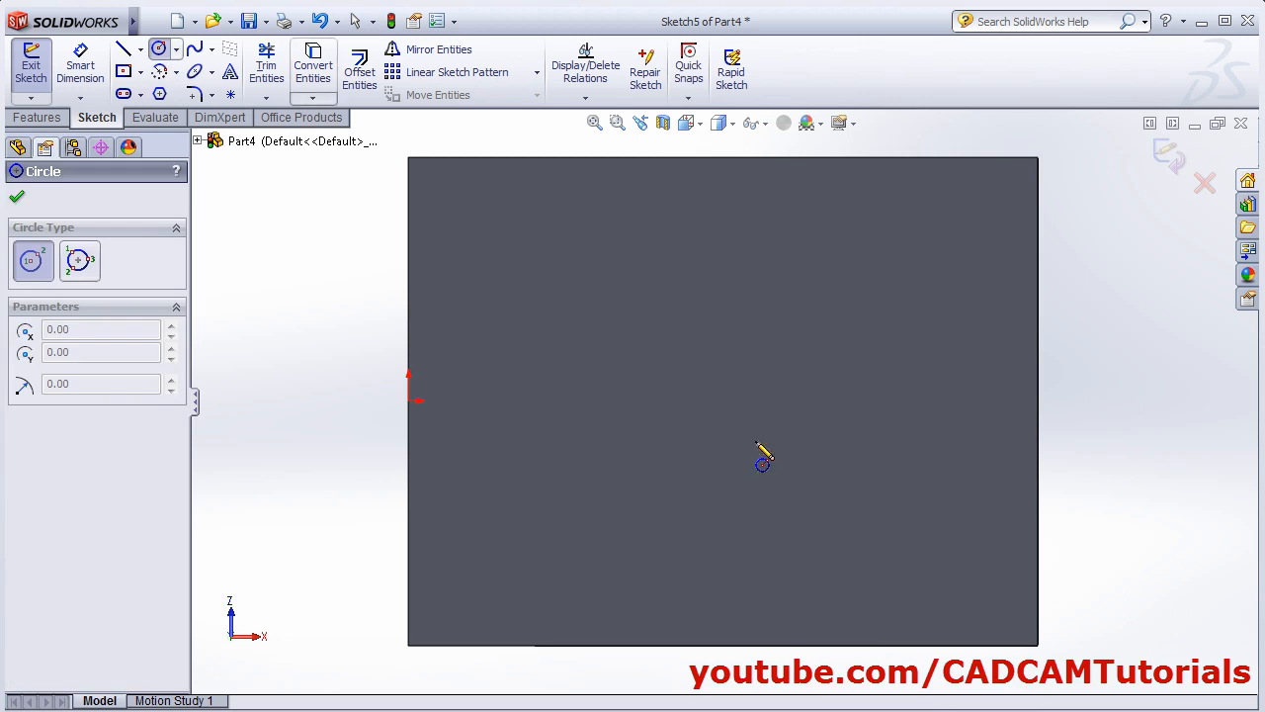
click(734, 402)
click(786, 501)
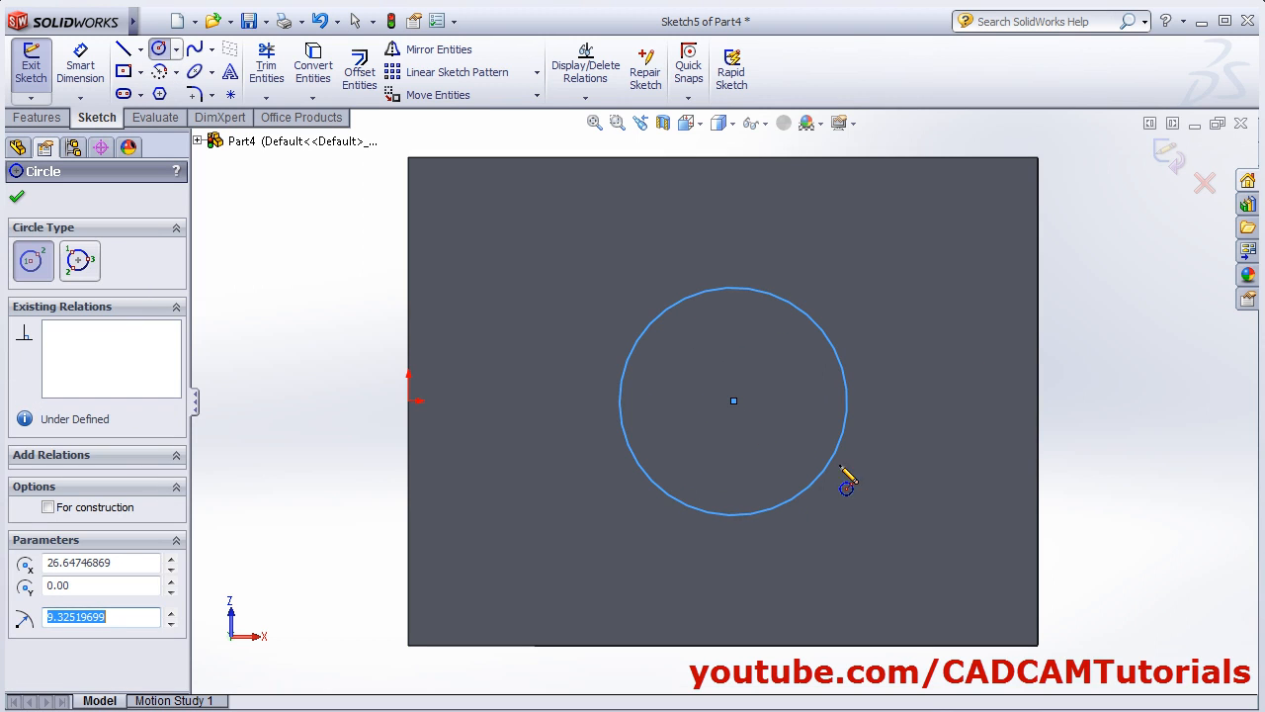
- Cut the circle into the top tooth with a Blind depth of 40 mm, and inspect the hole in a fitted view
click(1179, 170)
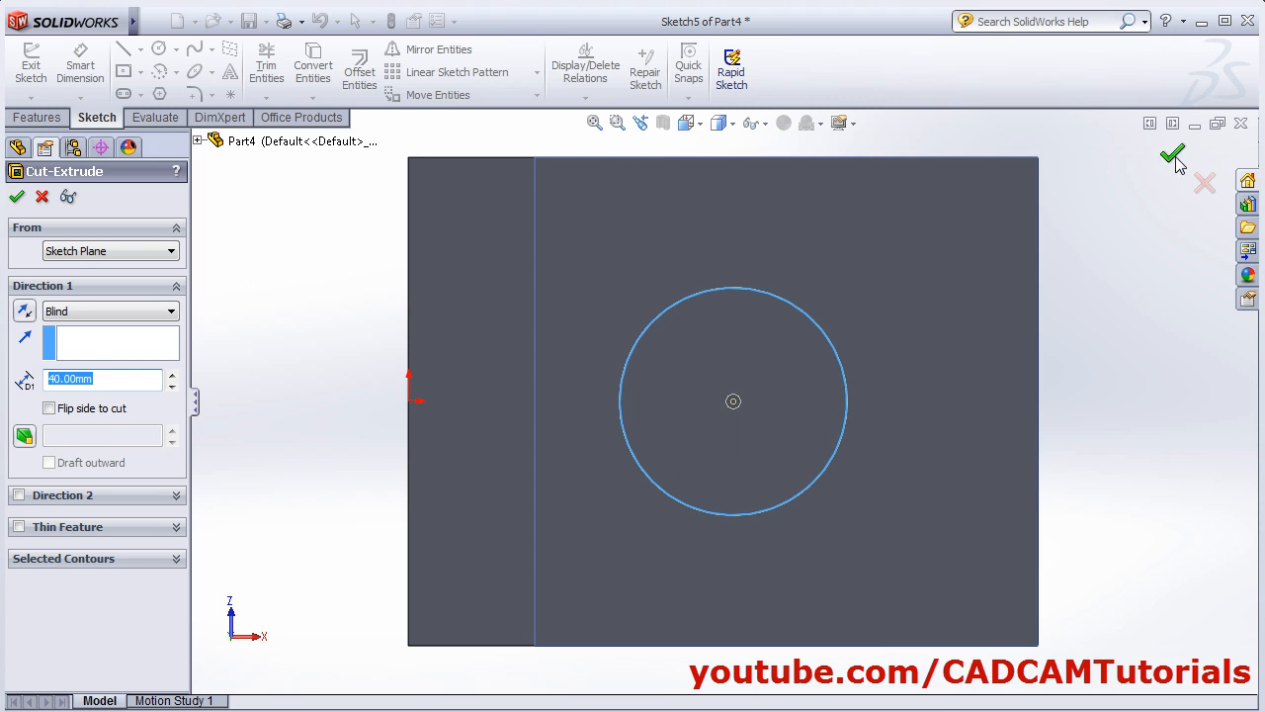
click(1175, 160)
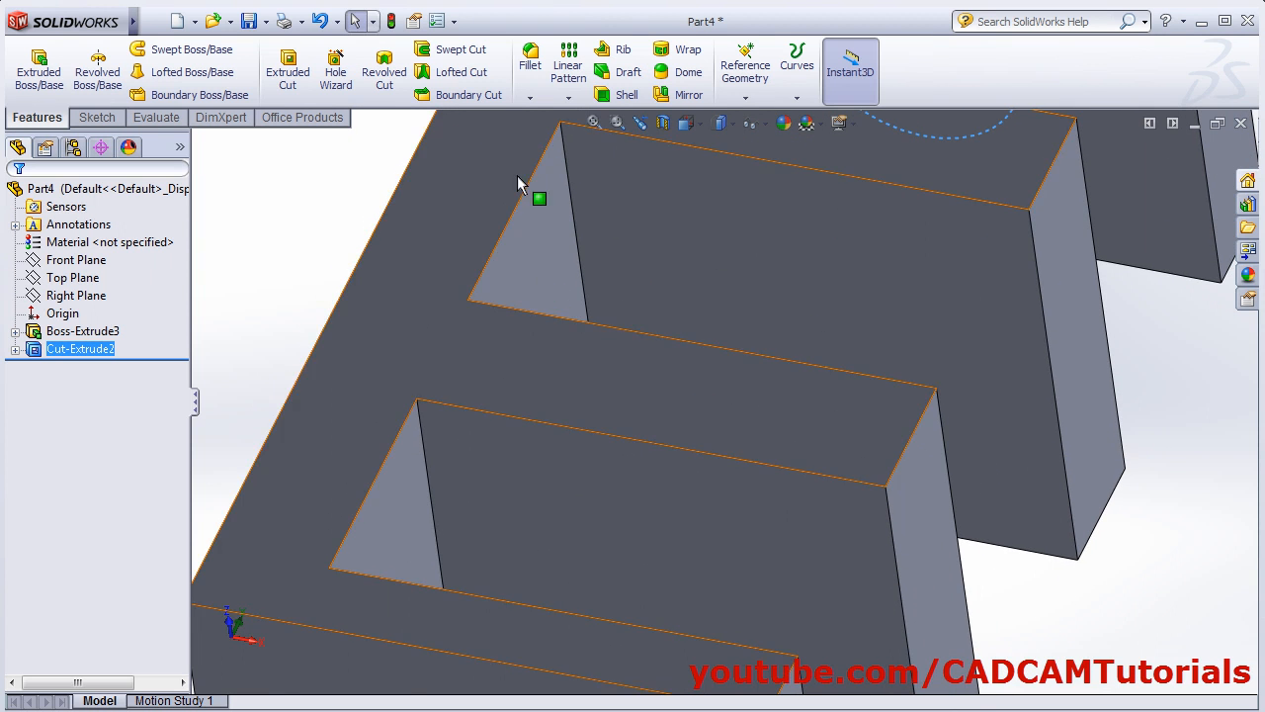
click(596, 125)
mouse_move(789, 333)
middle_down()
mouse_move(742, 330)
mouse_move(781, 336)
middle_up()
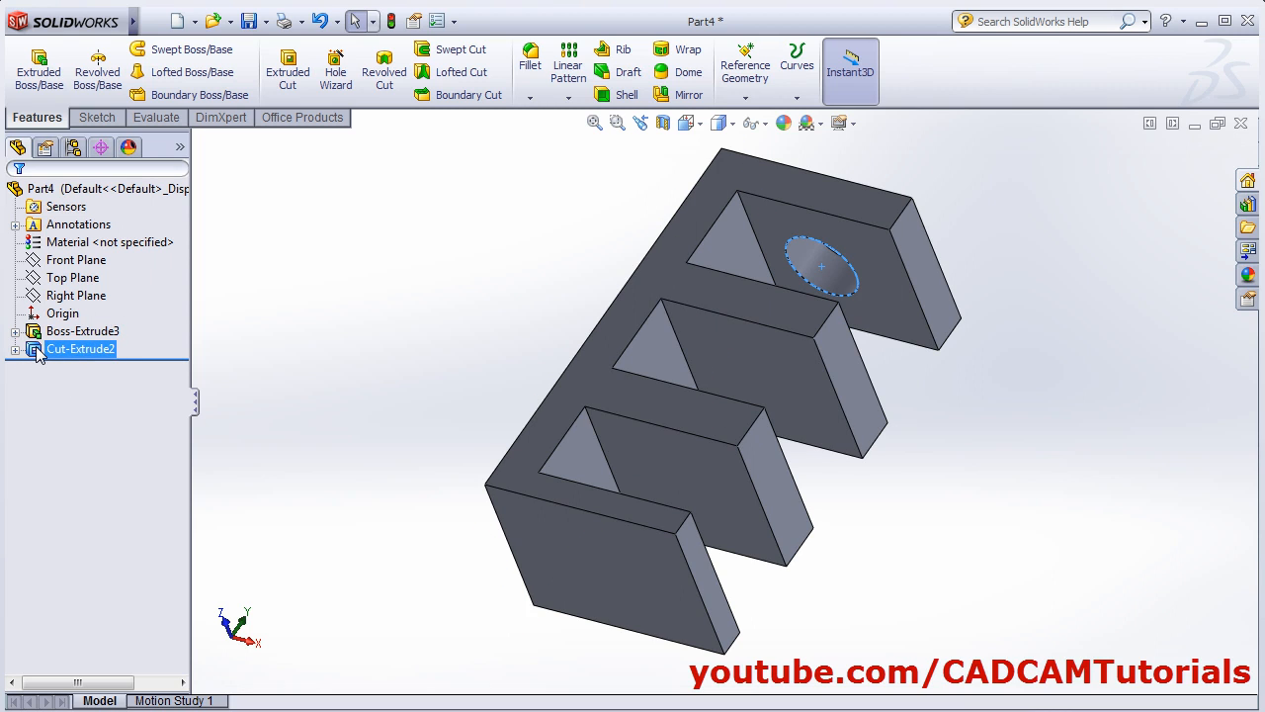
- Edit the circular cut to reverse its direction toward the other teeth and set its end condition to Through All
right_click(37, 353)
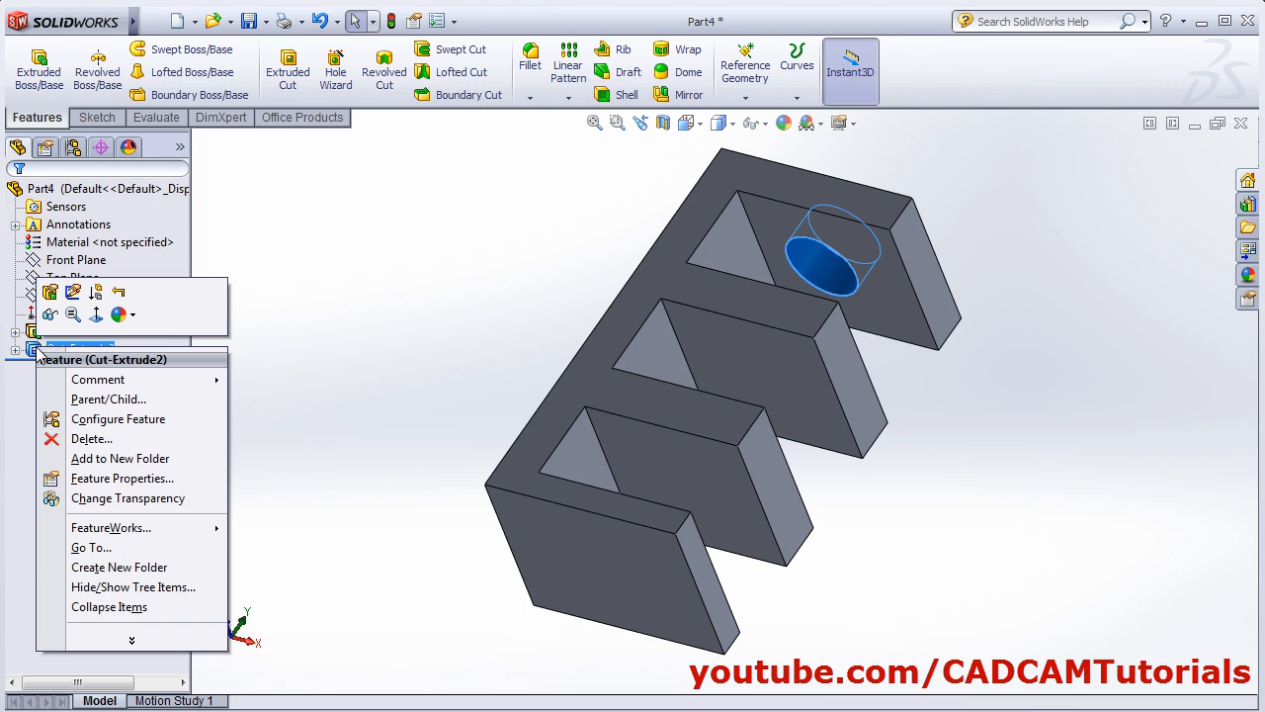
click(51, 293)
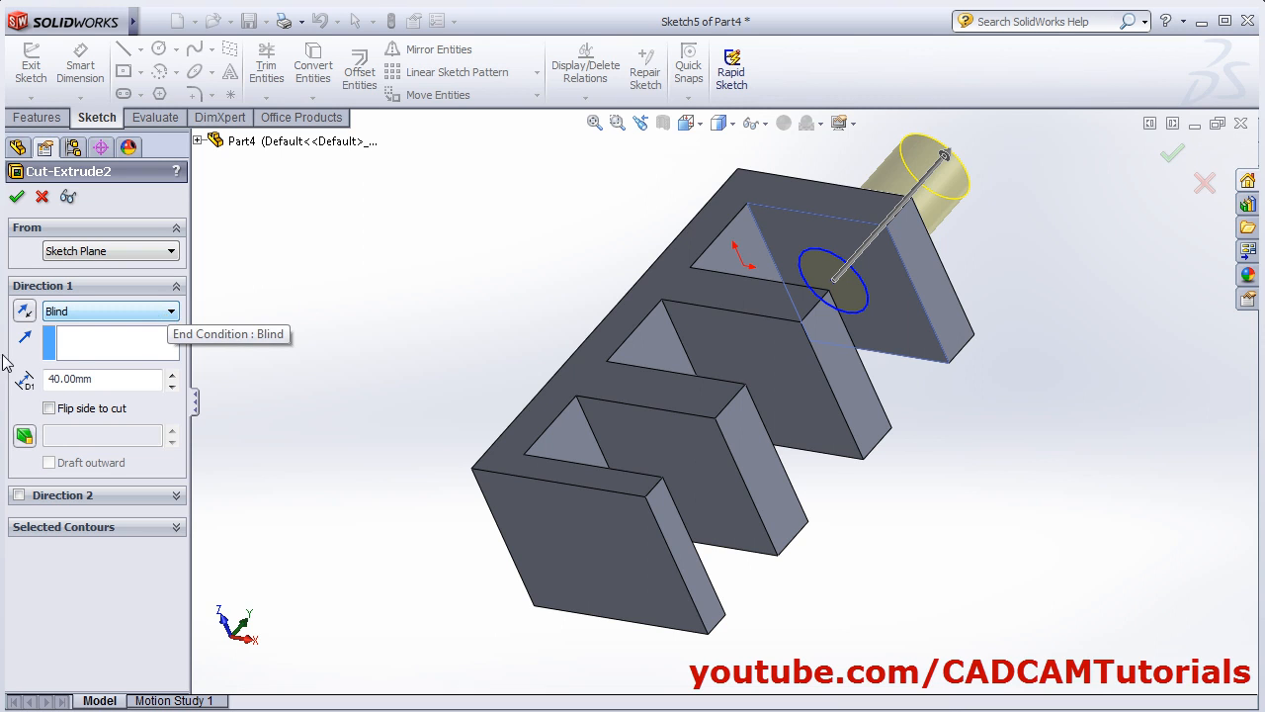
click(24, 310)
middle_drag(607, 400, 543, 497)
click(170, 313)
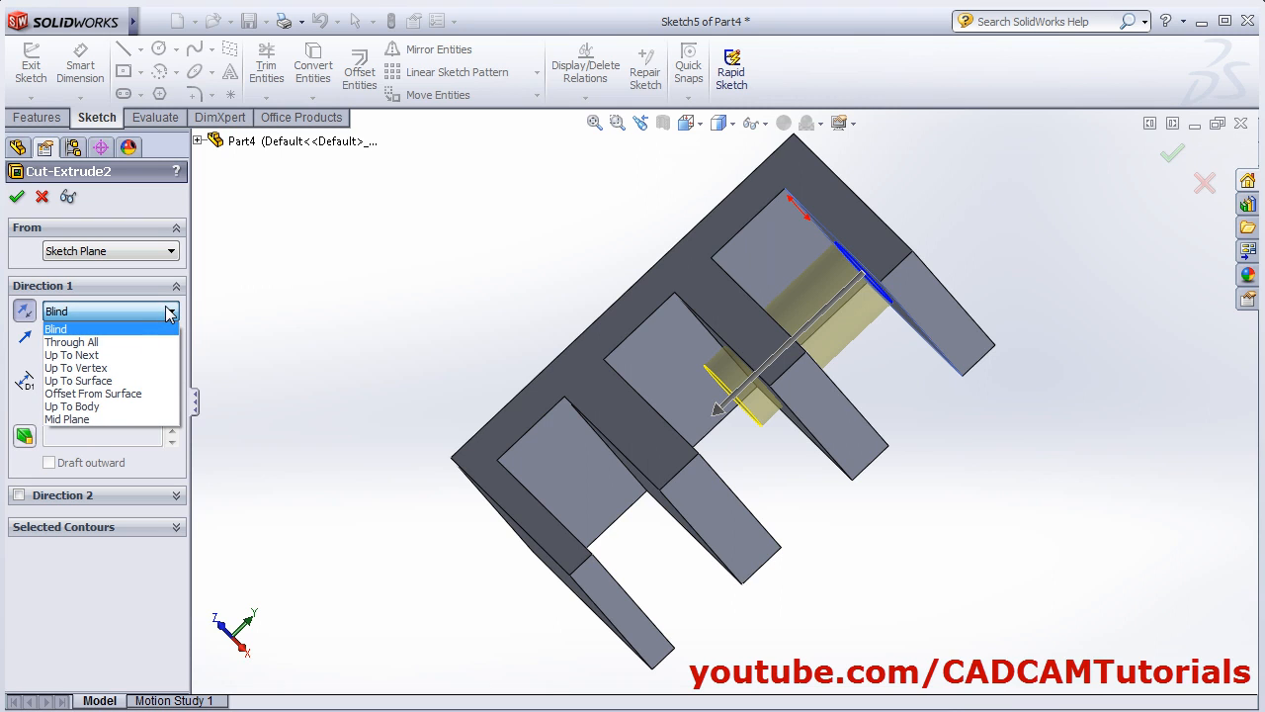
click(91, 344)
middle_drag(508, 429, 573, 364)
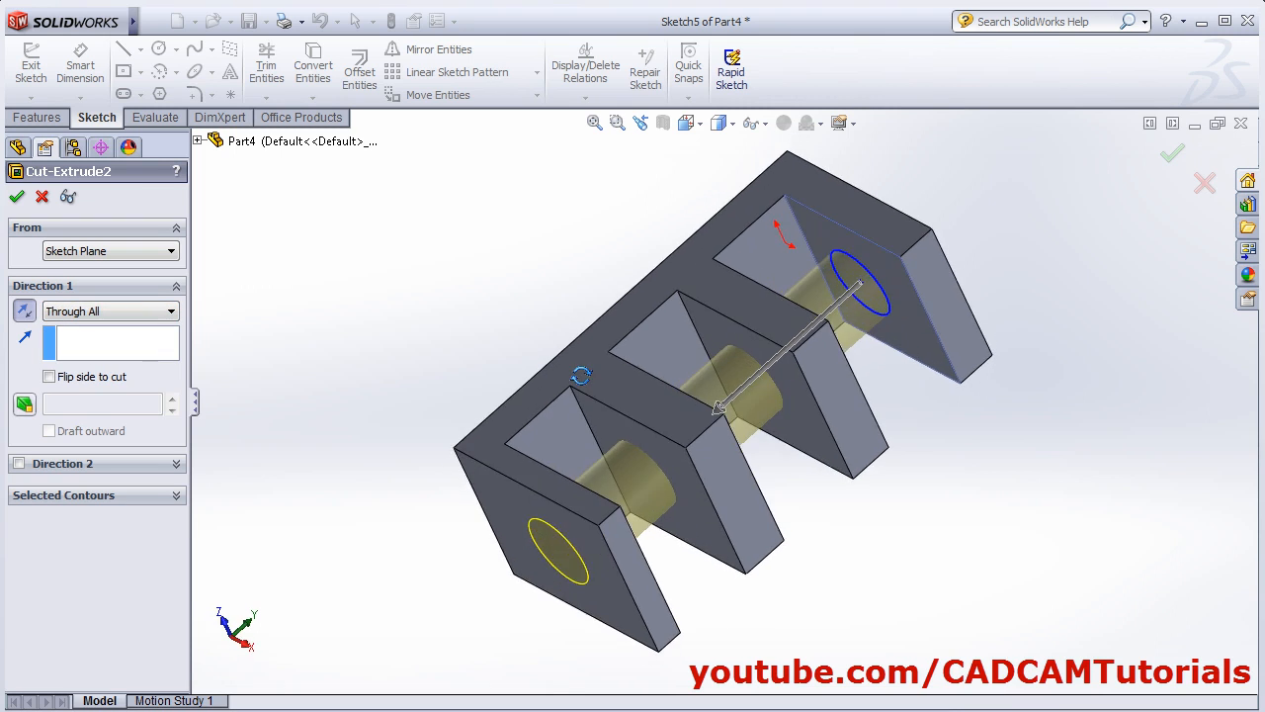
- Set the circular cut's end condition to Up To Next
middle_drag(761, 472, 897, 342)
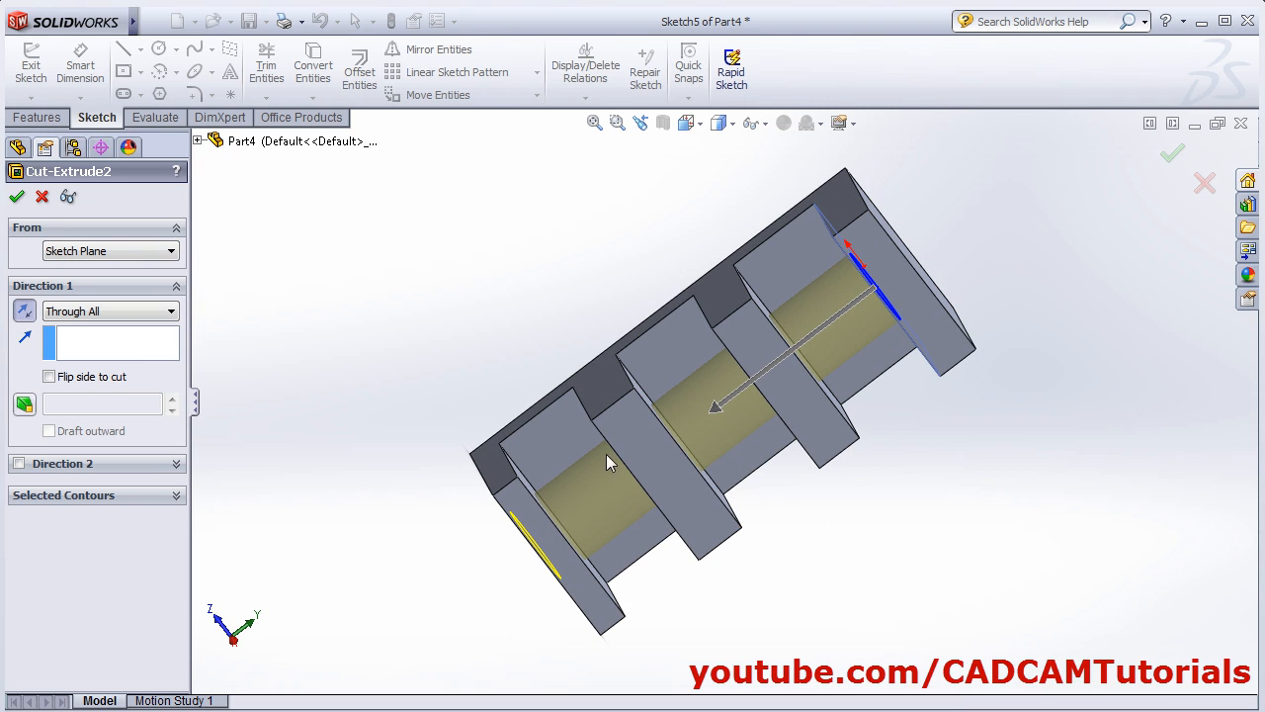
middle_drag(607, 457, 684, 459)
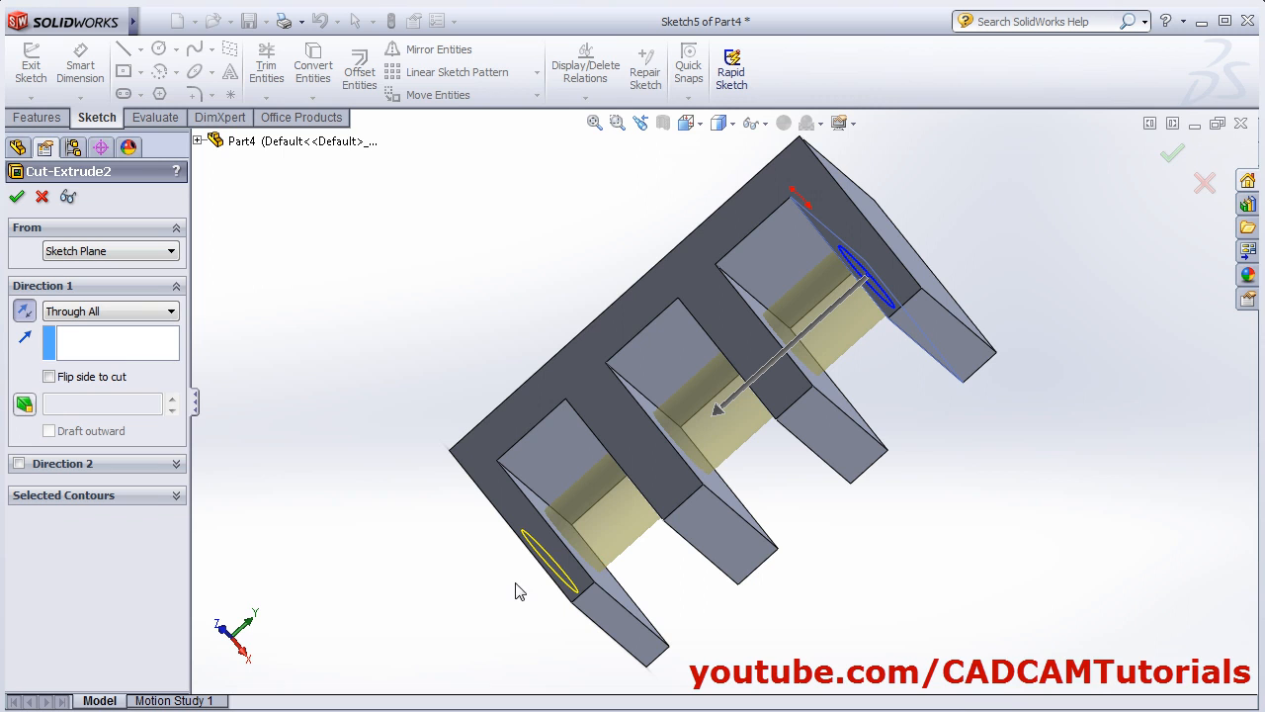
click(139, 314)
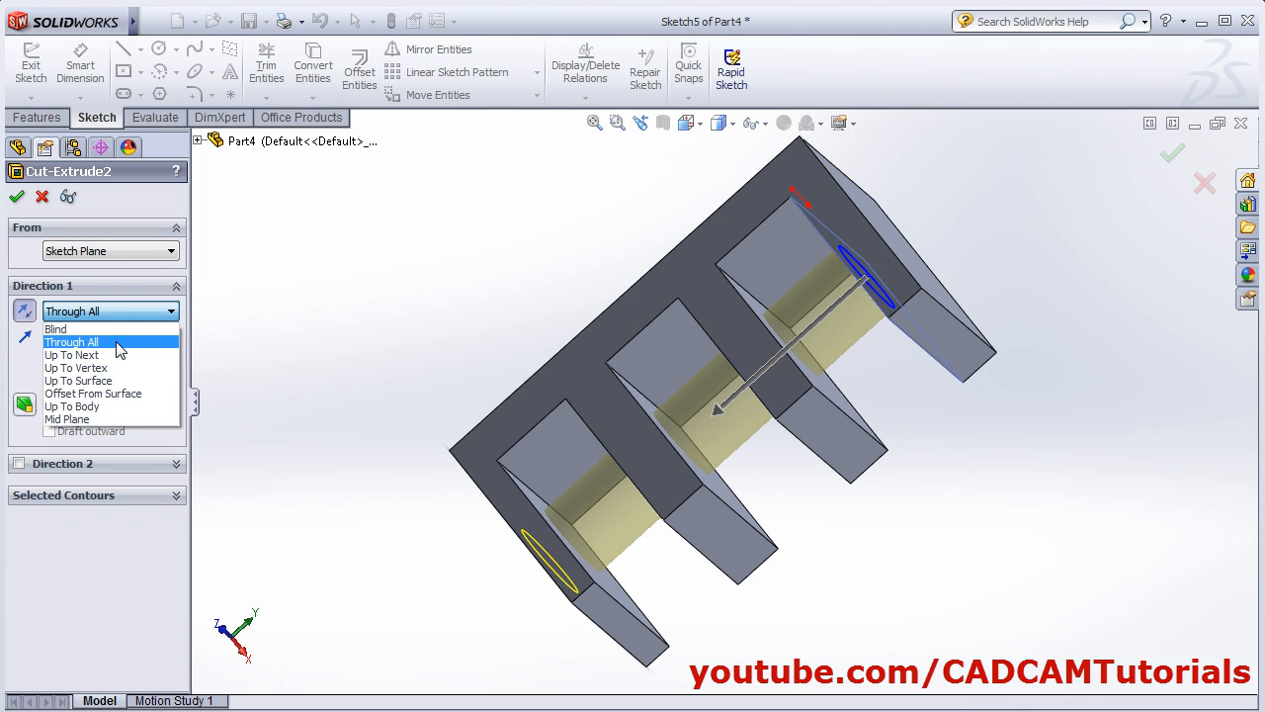
click(113, 356)
middle_drag(322, 305, 387, 254)
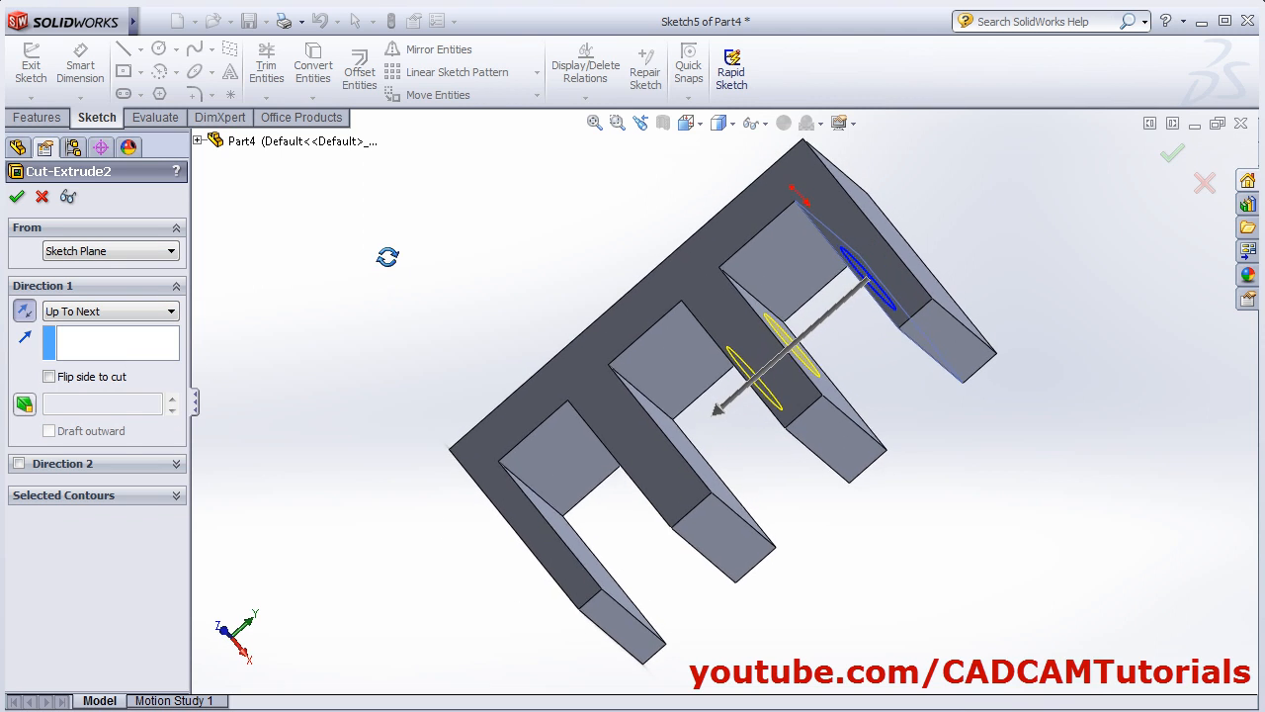
- Set the cut's end condition to Up To Vertex, picking an upper corner of the third tooth and switching to one on the bottom tooth
click(107, 313)
click(99, 368)
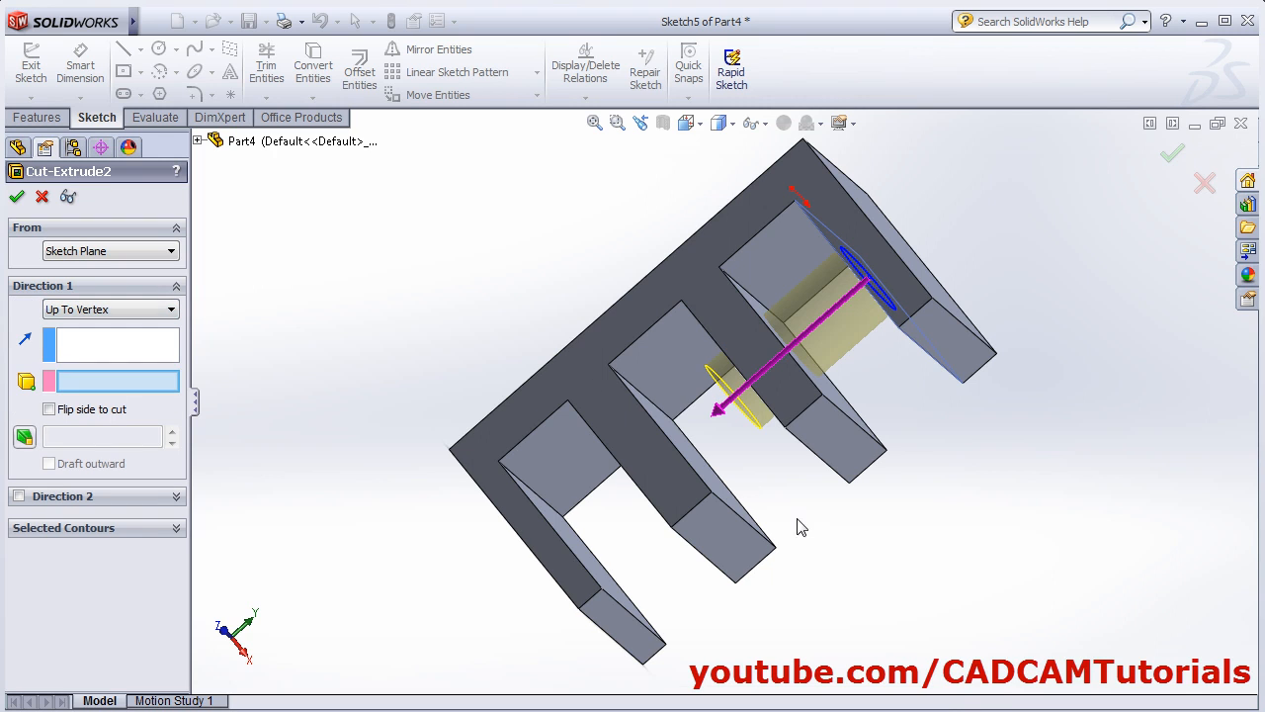
click(711, 491)
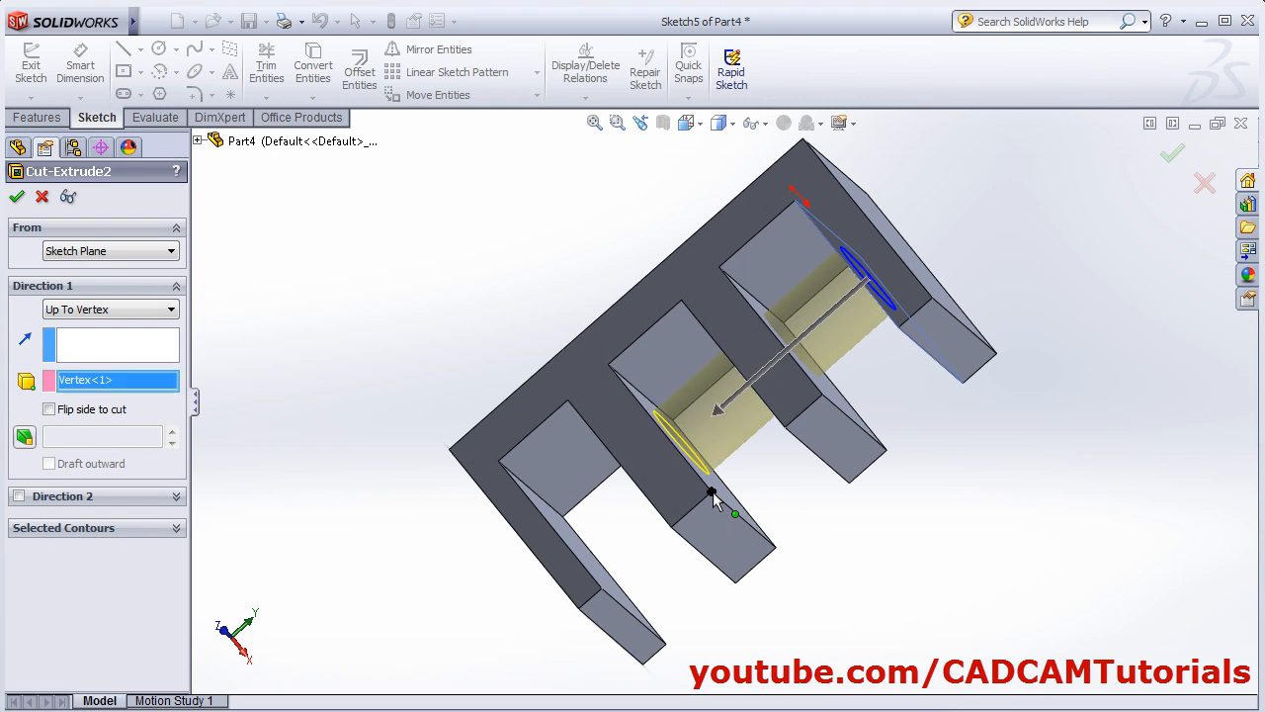
click(601, 590)
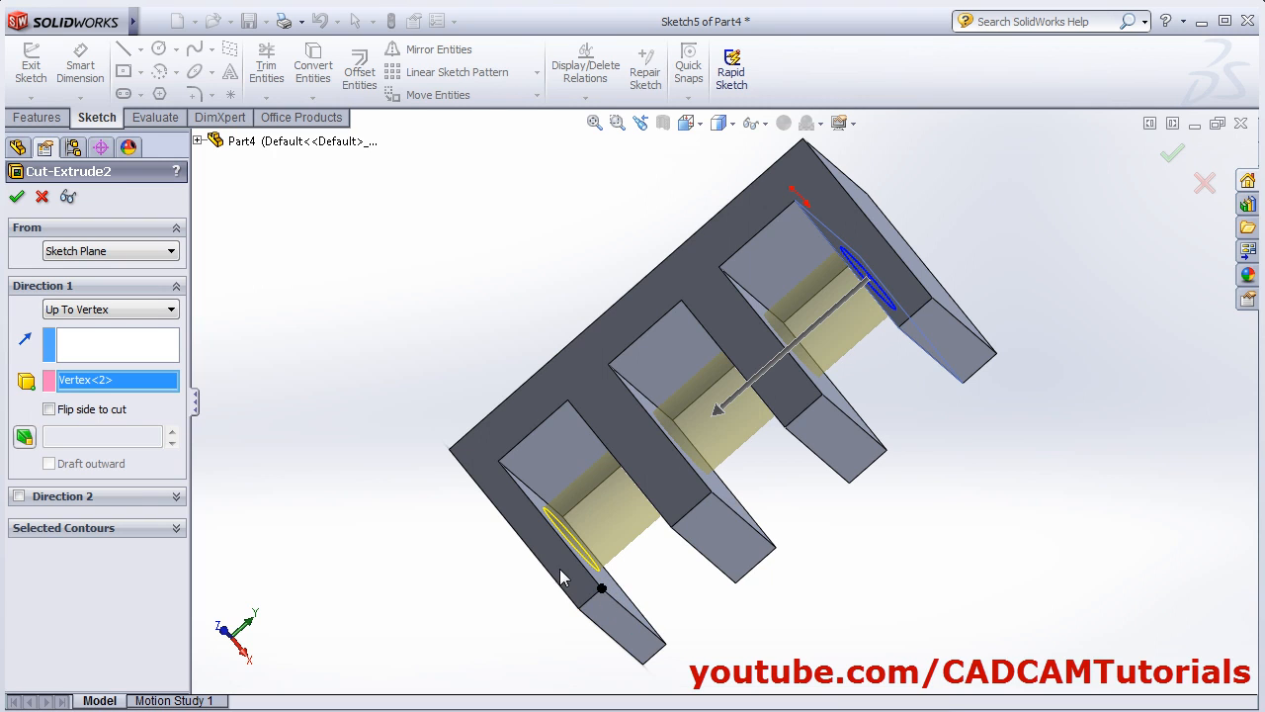
- Try the cut with Up To Surface, using the upper faces of the bottom and third teeth, and with Mid Plane at 40 mm
click(99, 309)
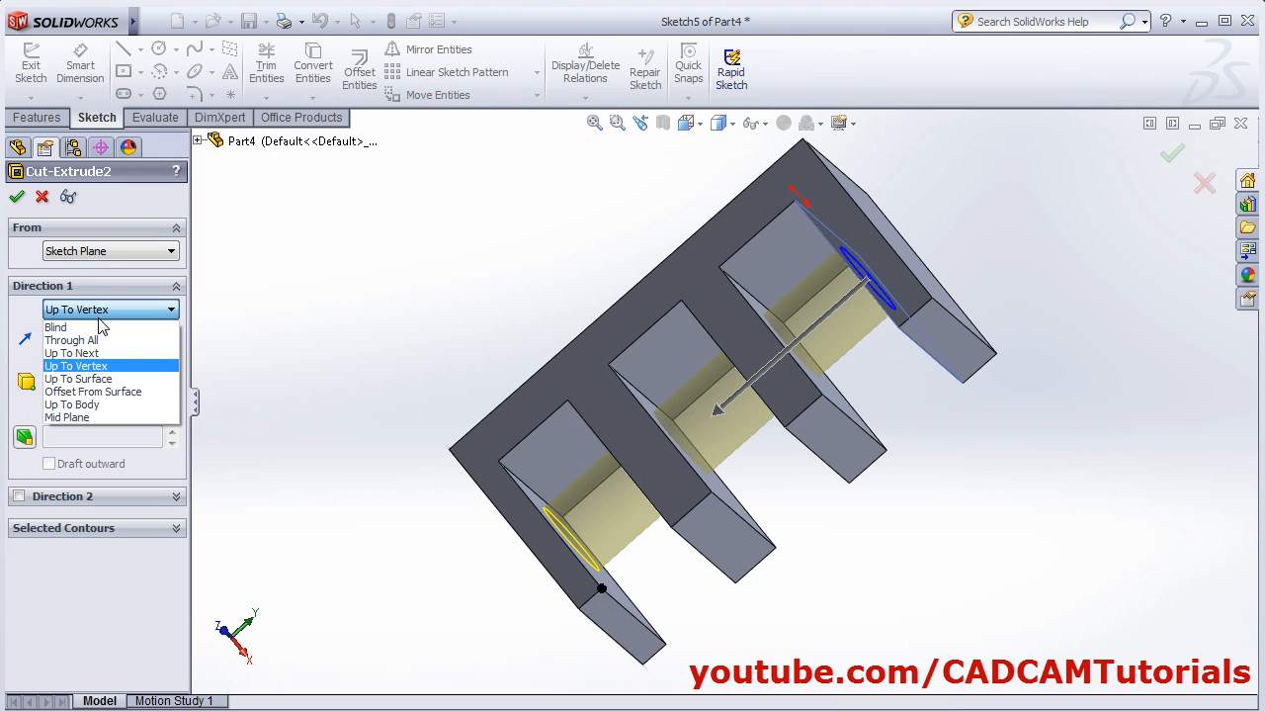
click(101, 376)
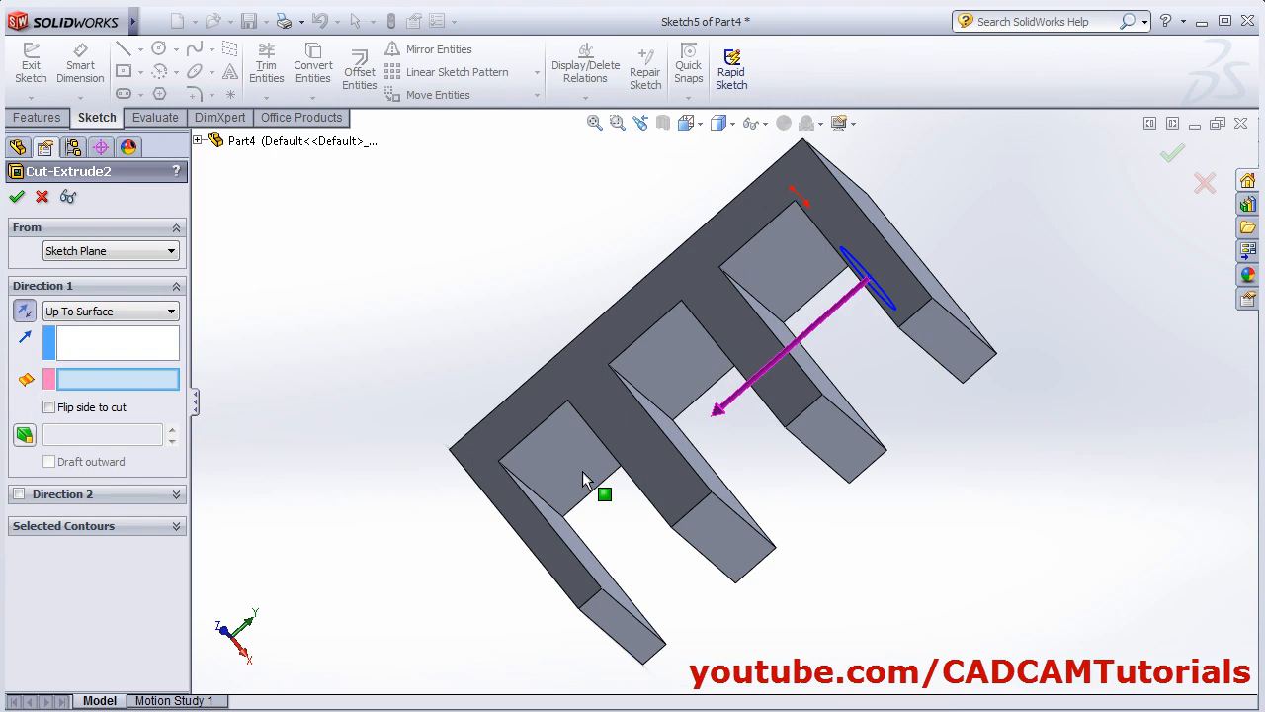
click(594, 563)
click(718, 488)
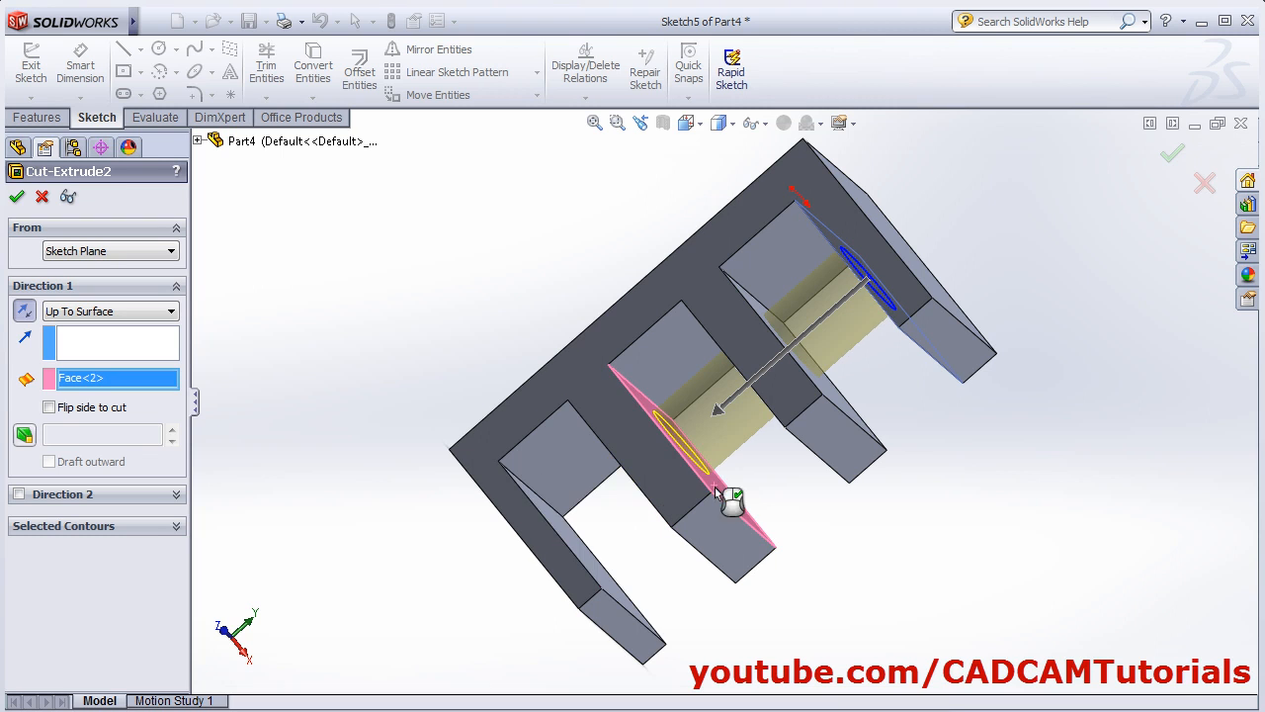
click(80, 314)
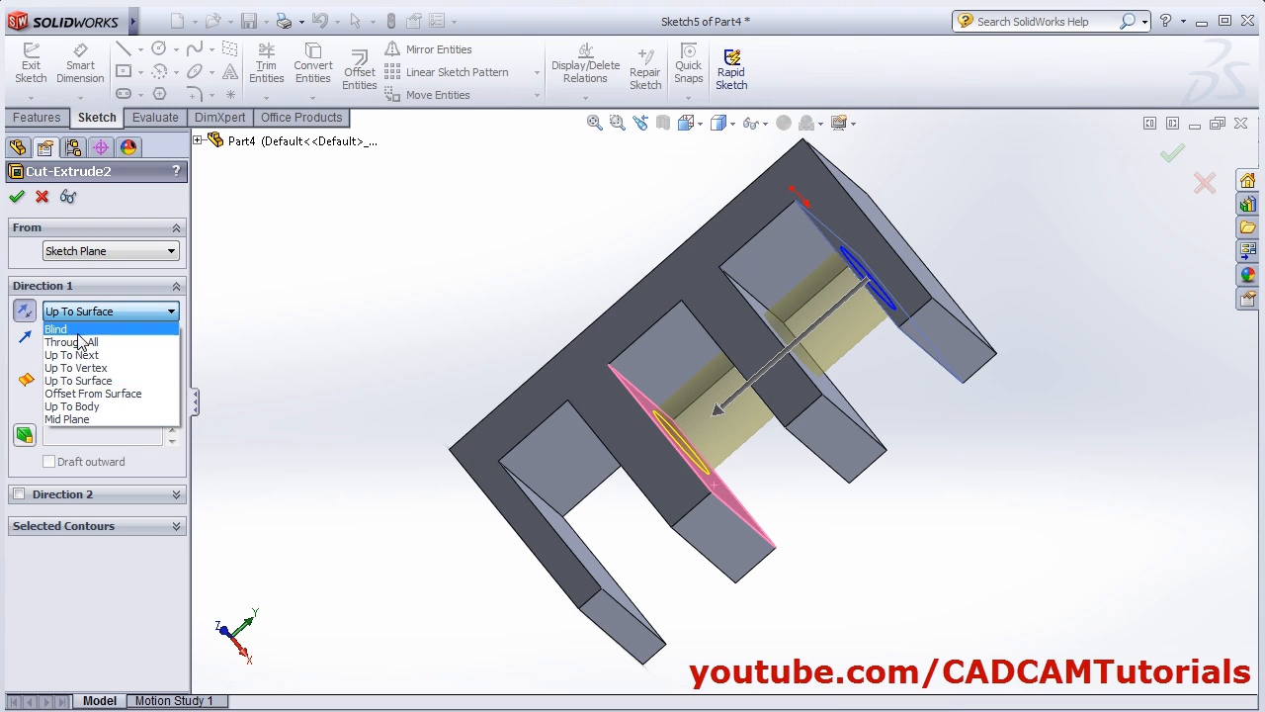
click(86, 420)
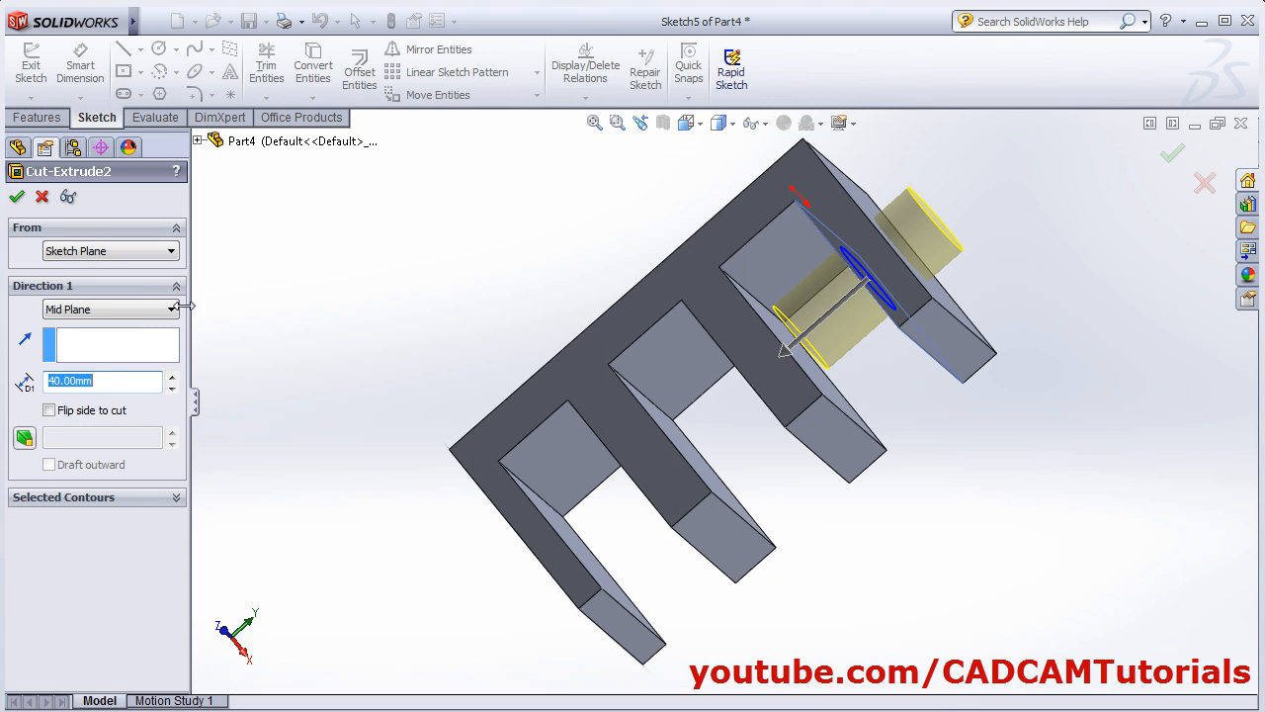
- Finish the cut as Blind 40 mm reversed outward through the top tooth, with Direction 2 enabled as Through All
click(132, 310)
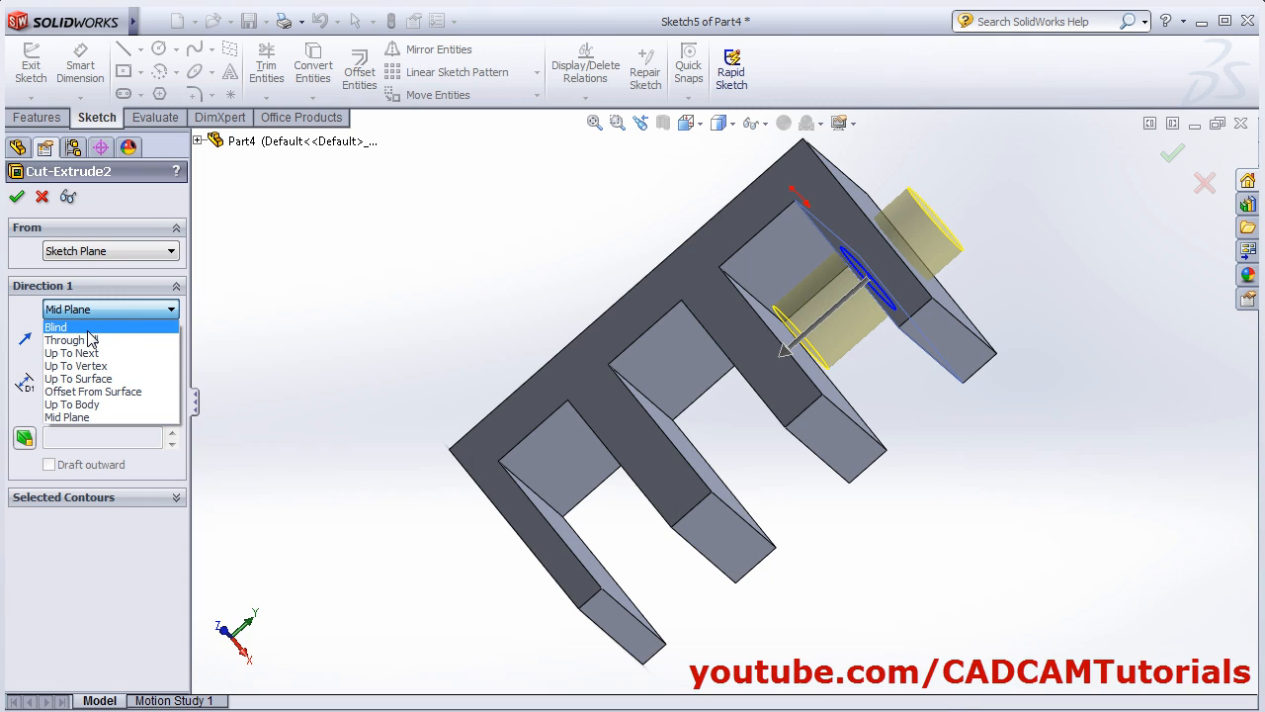
click(79, 329)
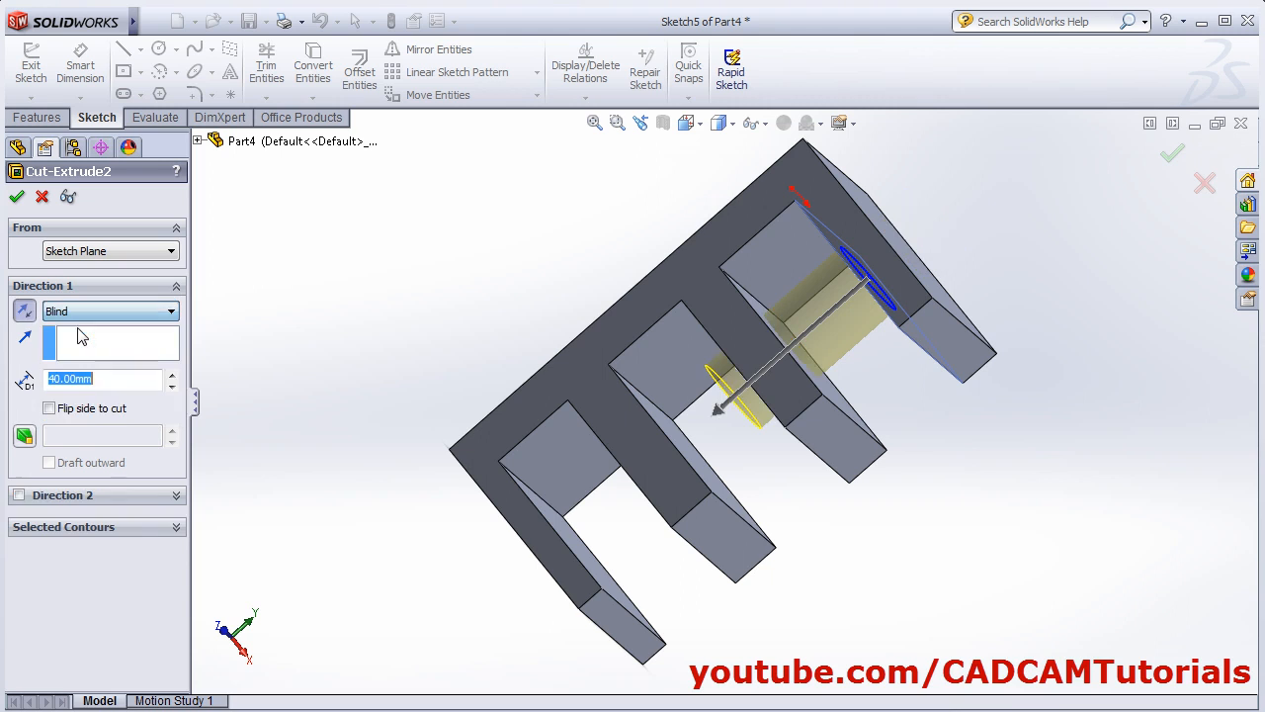
click(24, 312)
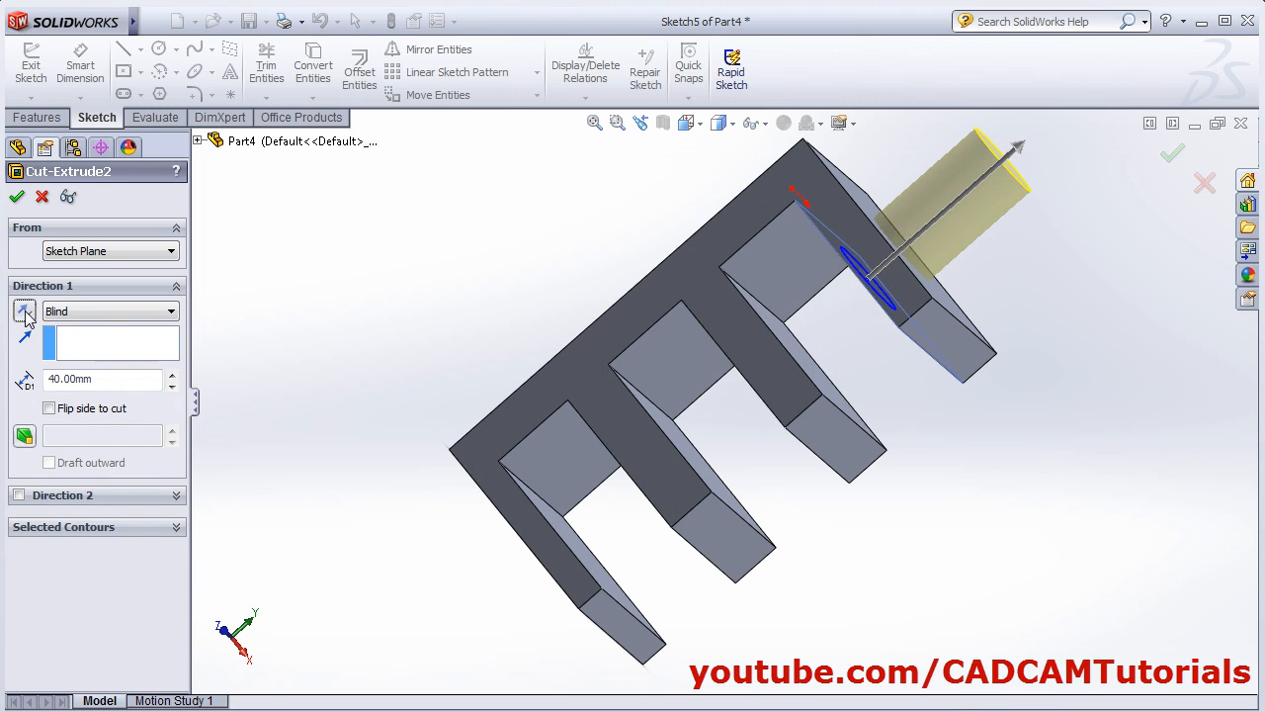
middle_drag(979, 273, 856, 259)
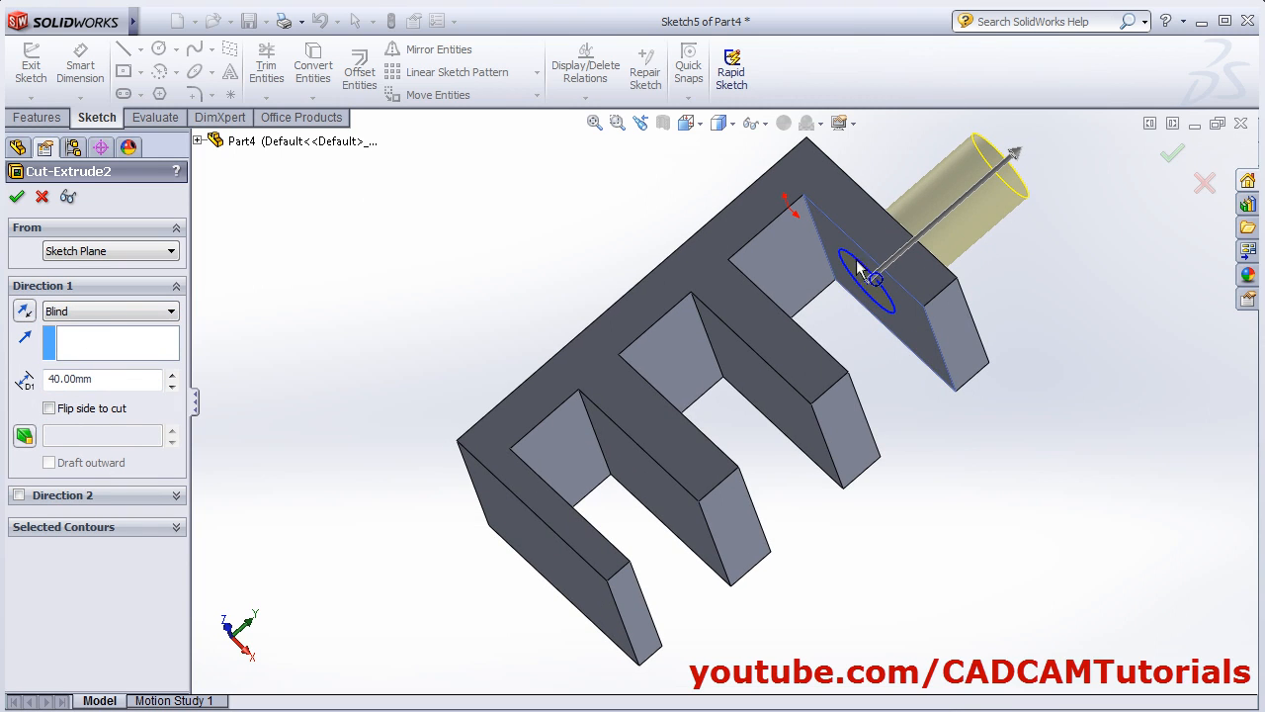
click(19, 496)
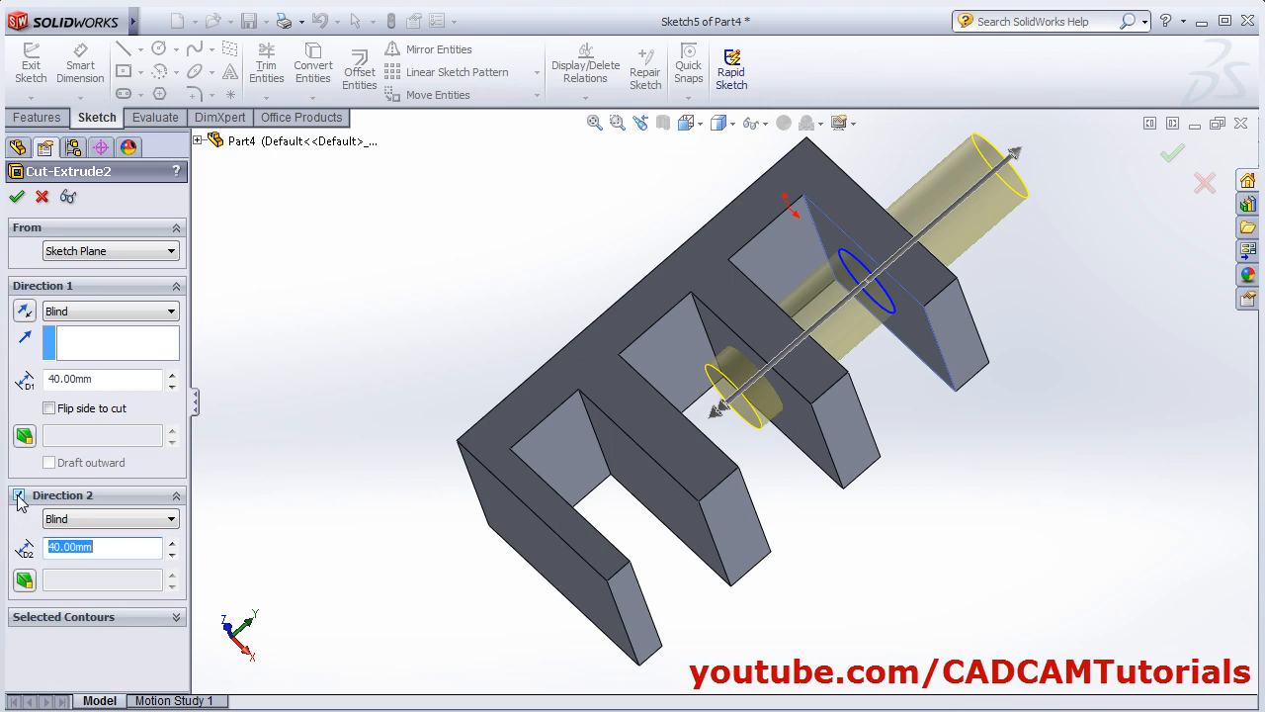
click(122, 519)
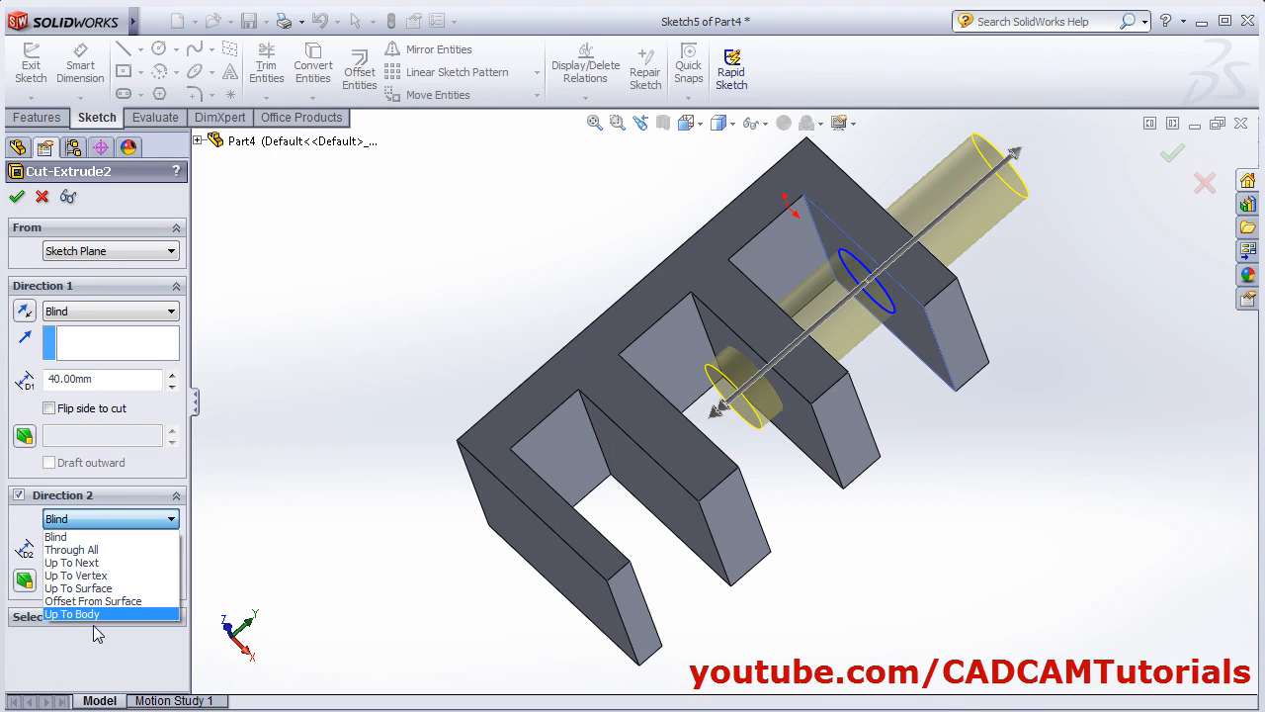
click(72, 550)
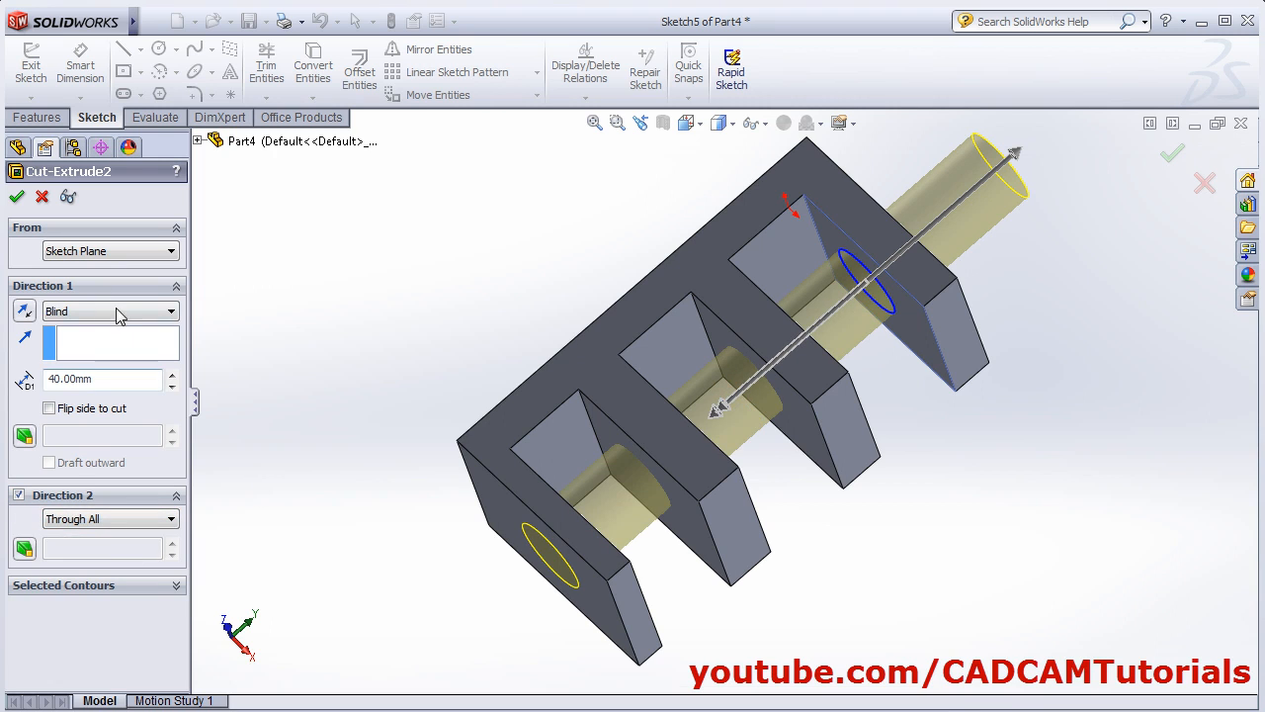
click(17, 196)
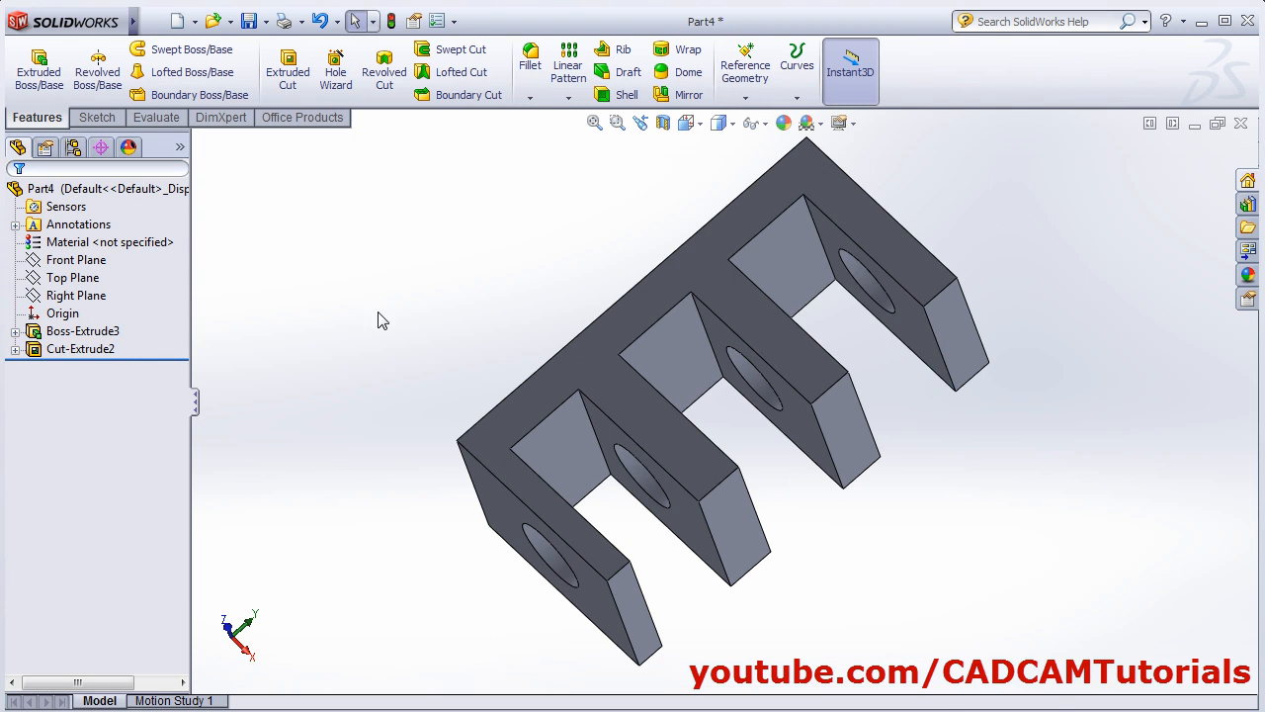
- Examine the finished part and its holes in the Top, Front, Isometric and Trimetric standard views
middle_drag(378, 320, 608, 285)
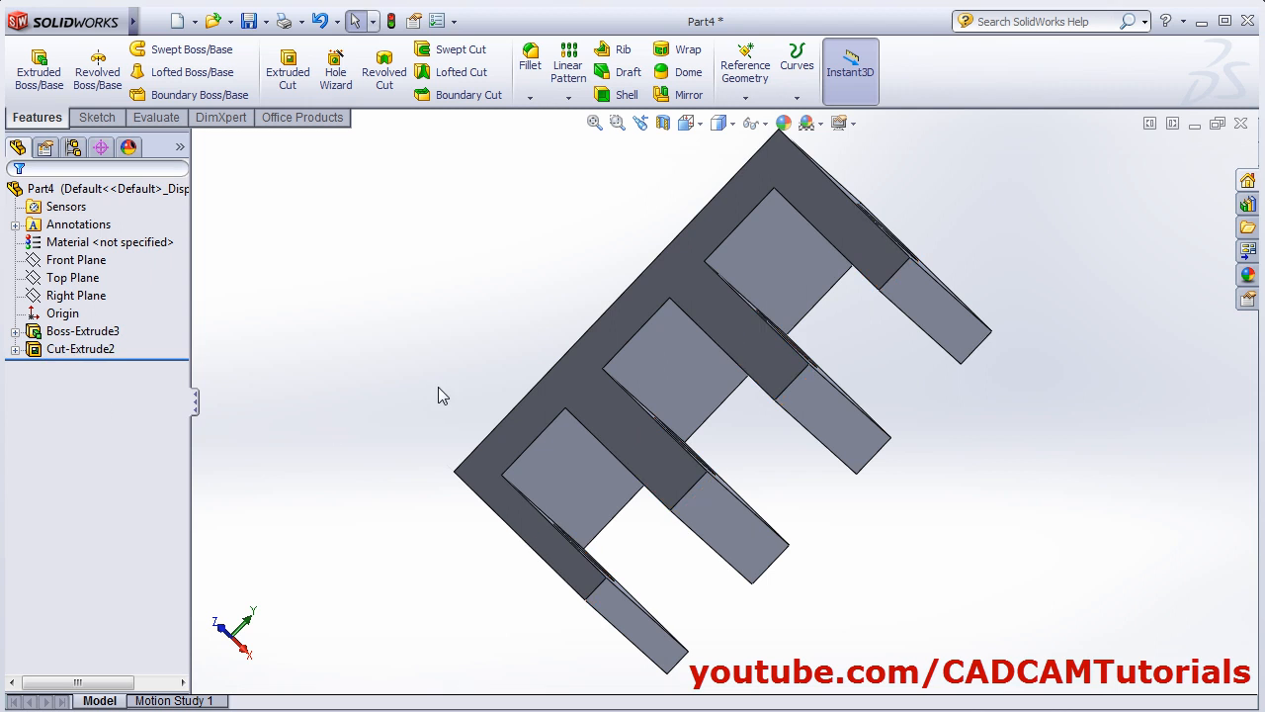
mouse_move(788, 514)
middle_down()
mouse_move(748, 485)
mouse_move(814, 488)
mouse_move(791, 503)
middle_up()
key(Escape)
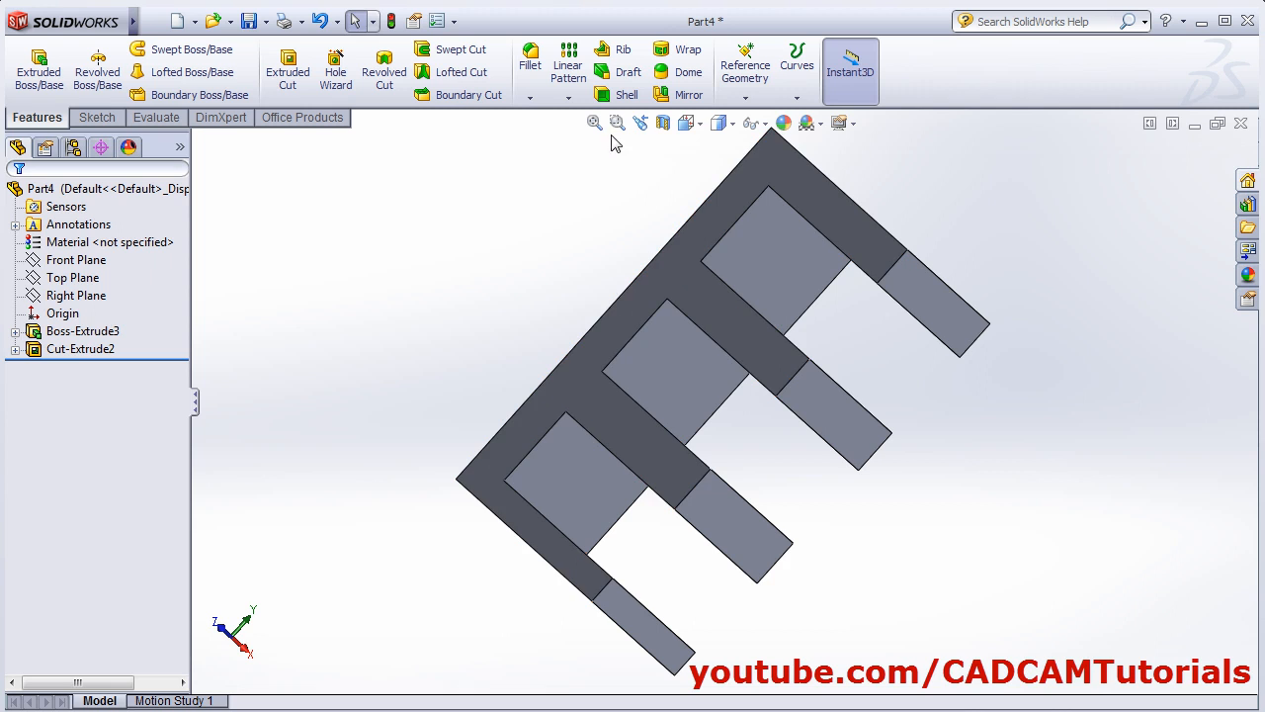
click(686, 122)
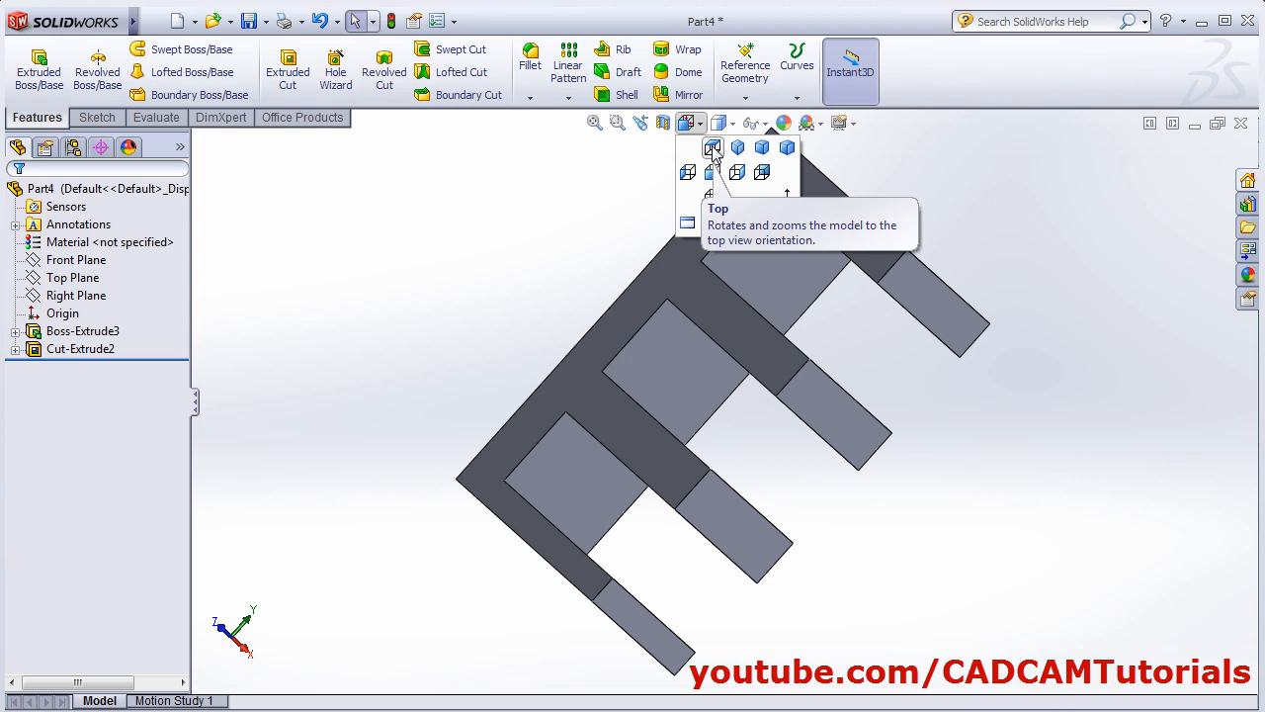
click(711, 148)
click(695, 123)
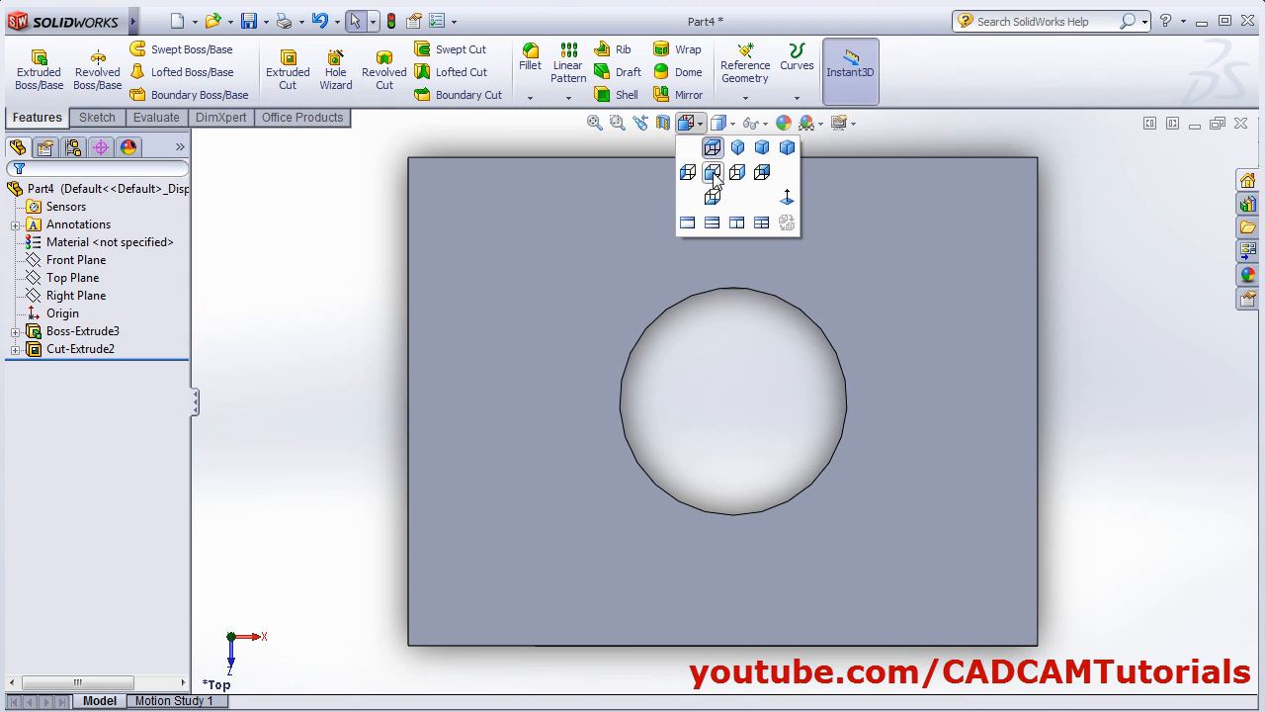
click(712, 173)
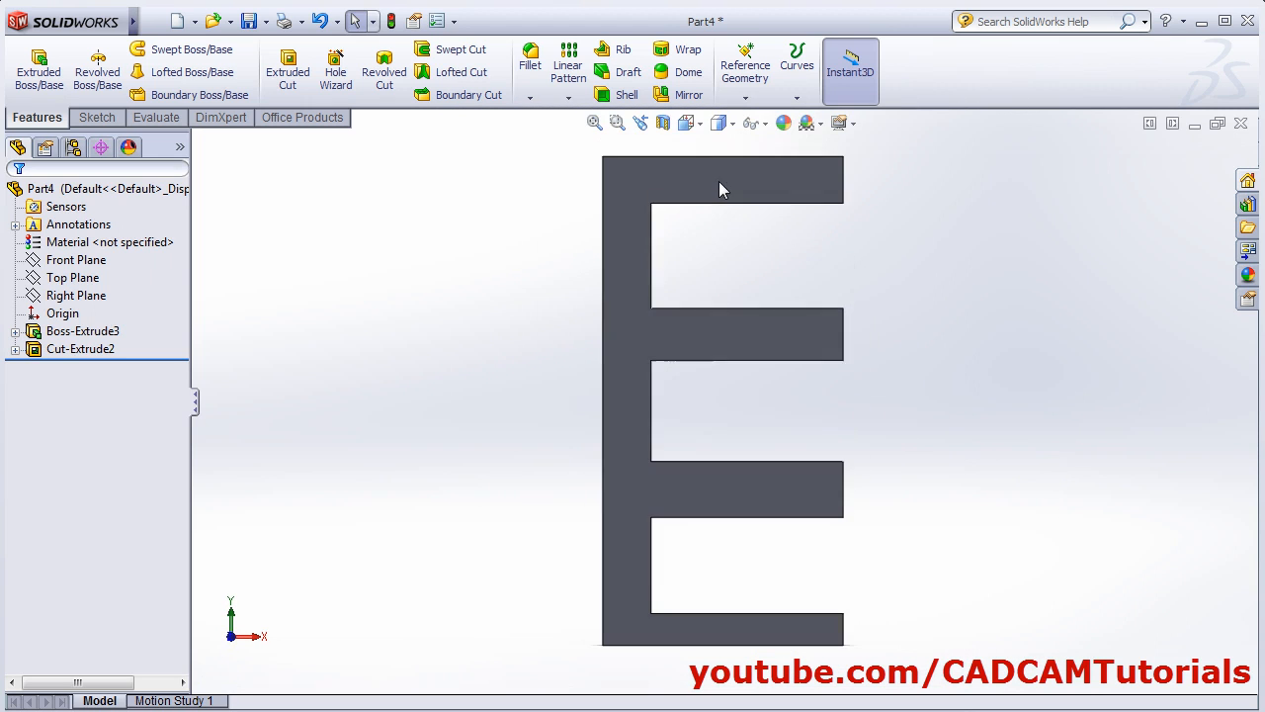
click(699, 124)
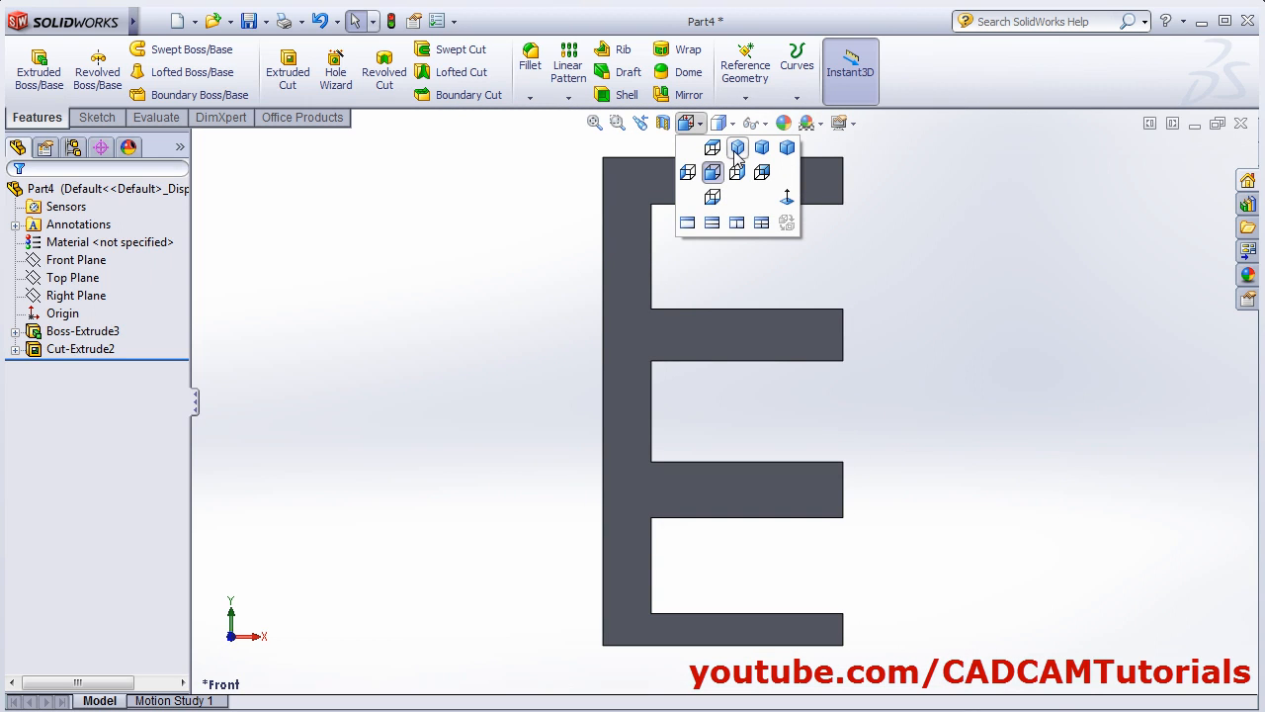
click(738, 150)
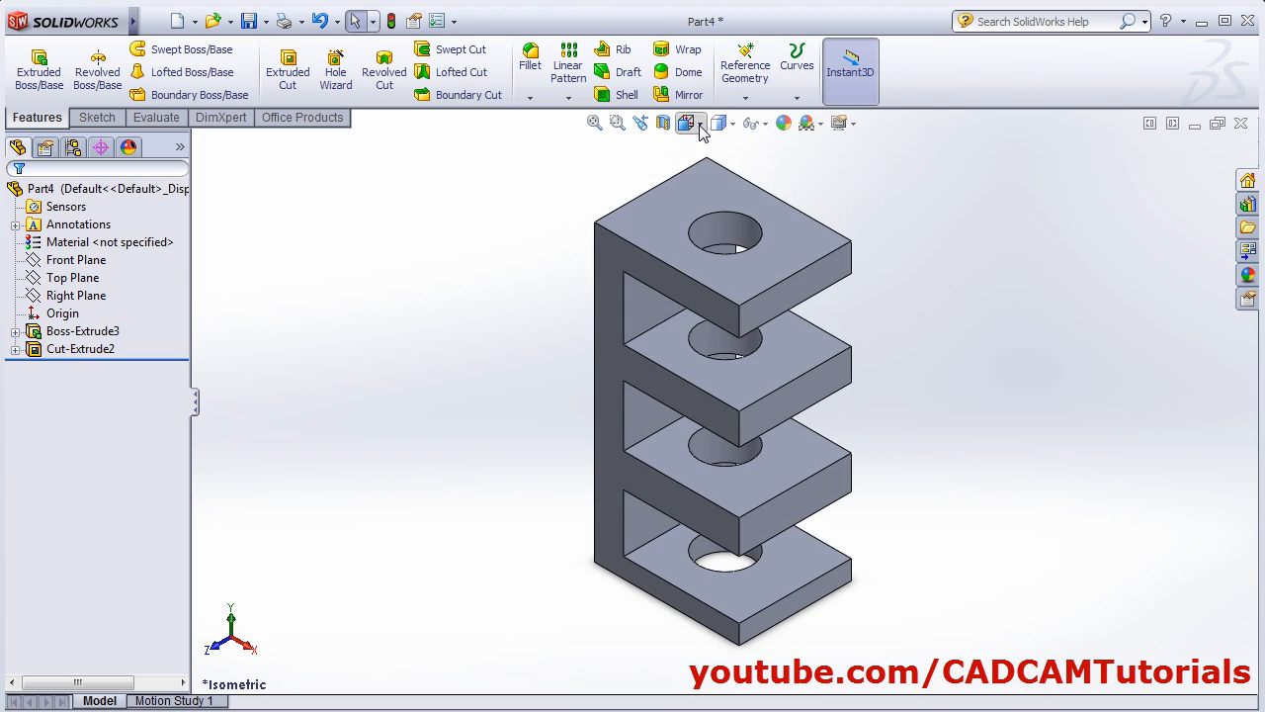
click(699, 124)
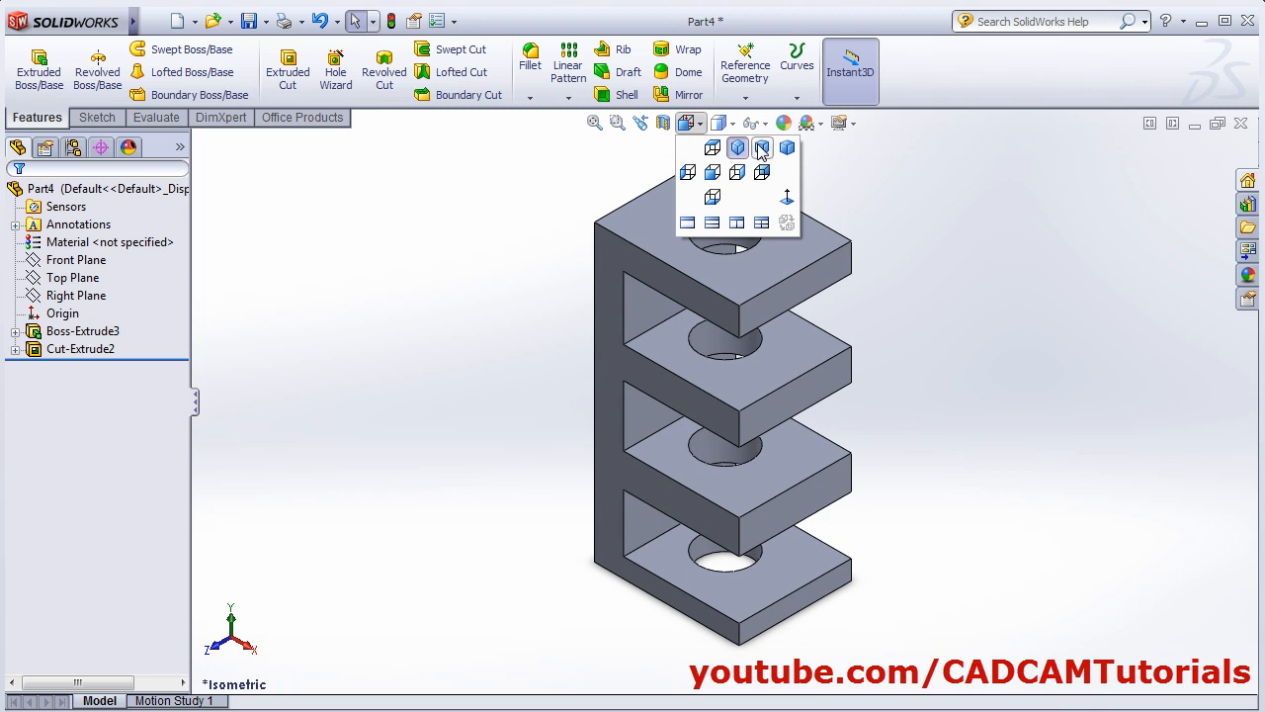
click(761, 150)
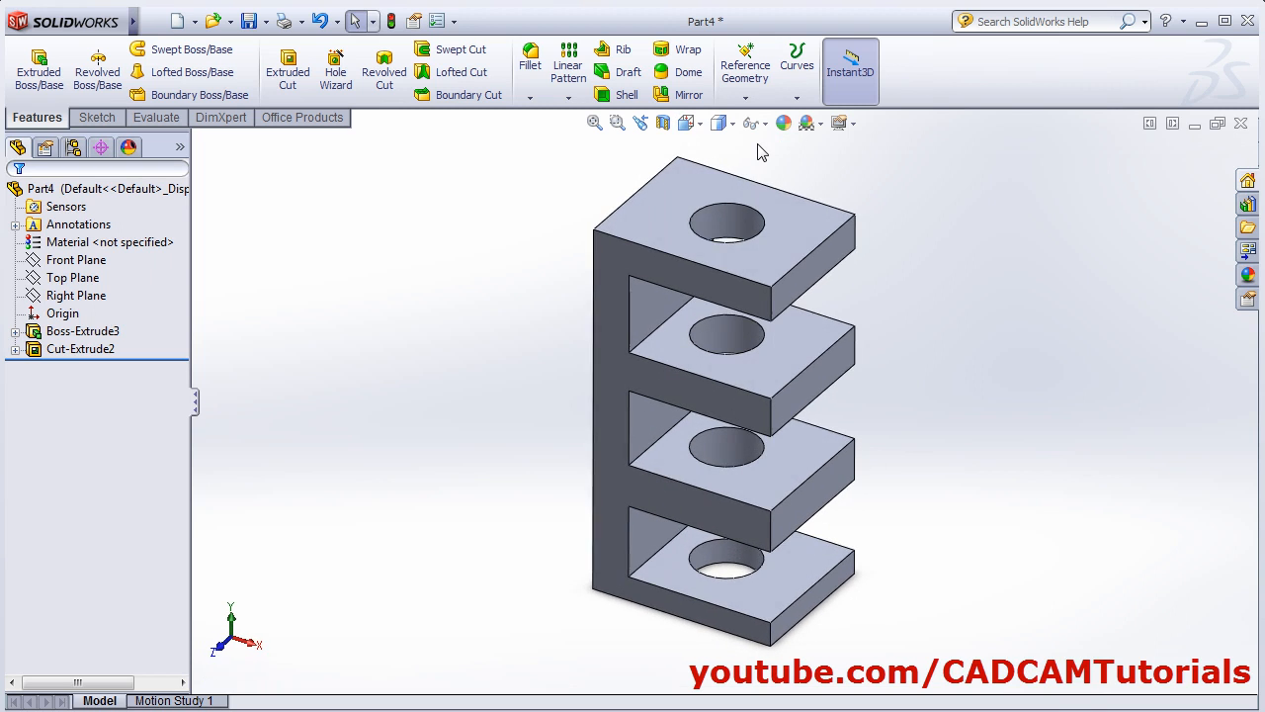
- Display the part in four viewports, restore the single view, and inspect the part at an angle
click(692, 123)
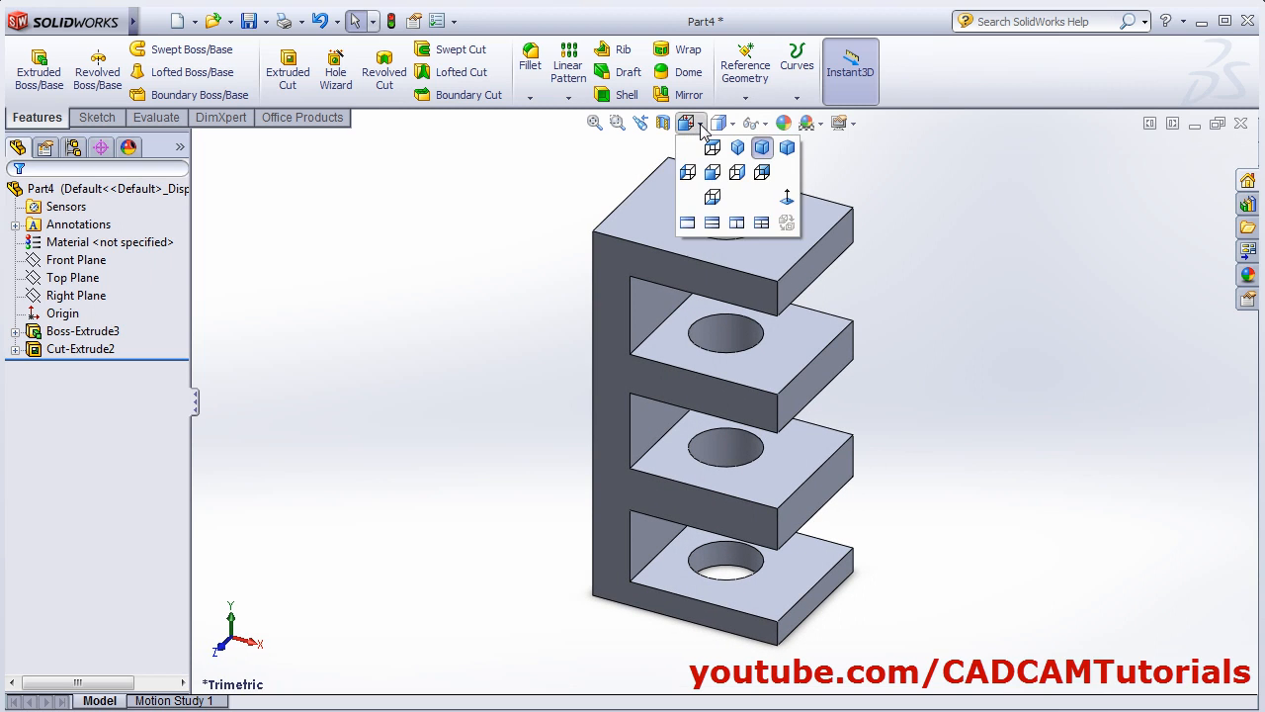
click(763, 227)
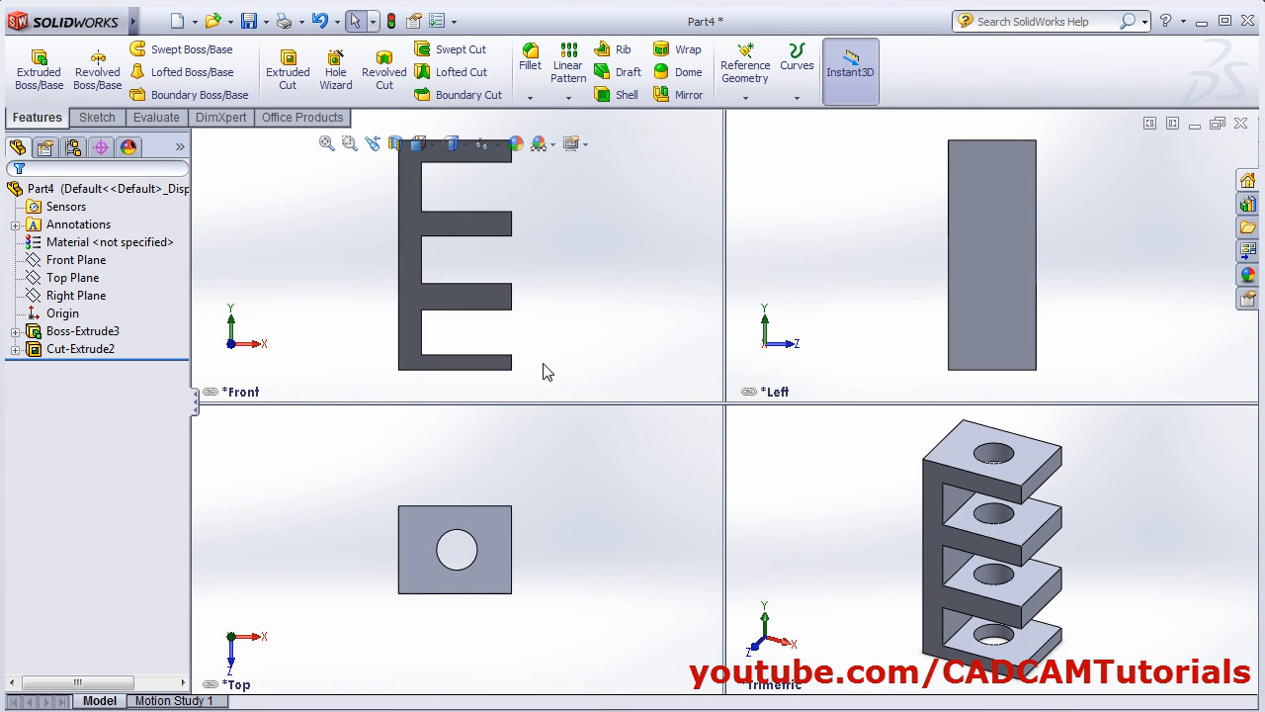
click(435, 146)
click(435, 147)
click(435, 146)
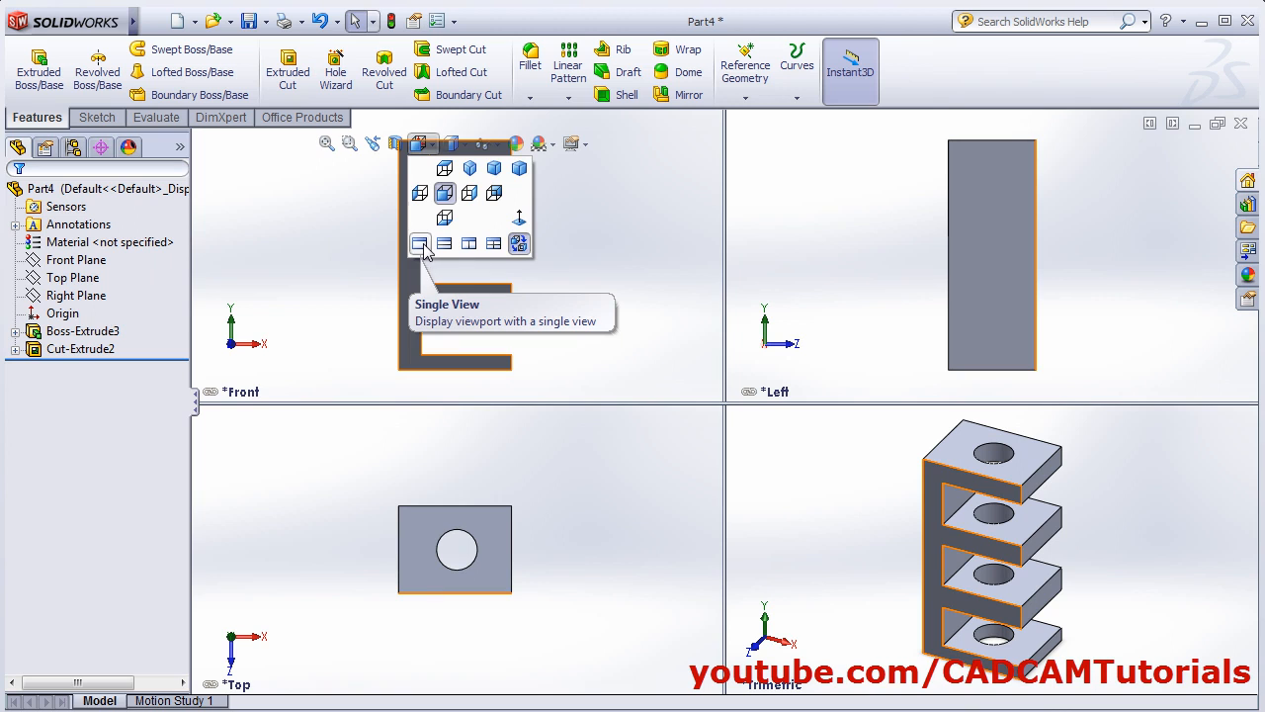
click(421, 245)
middle_drag(647, 192, 807, 508)
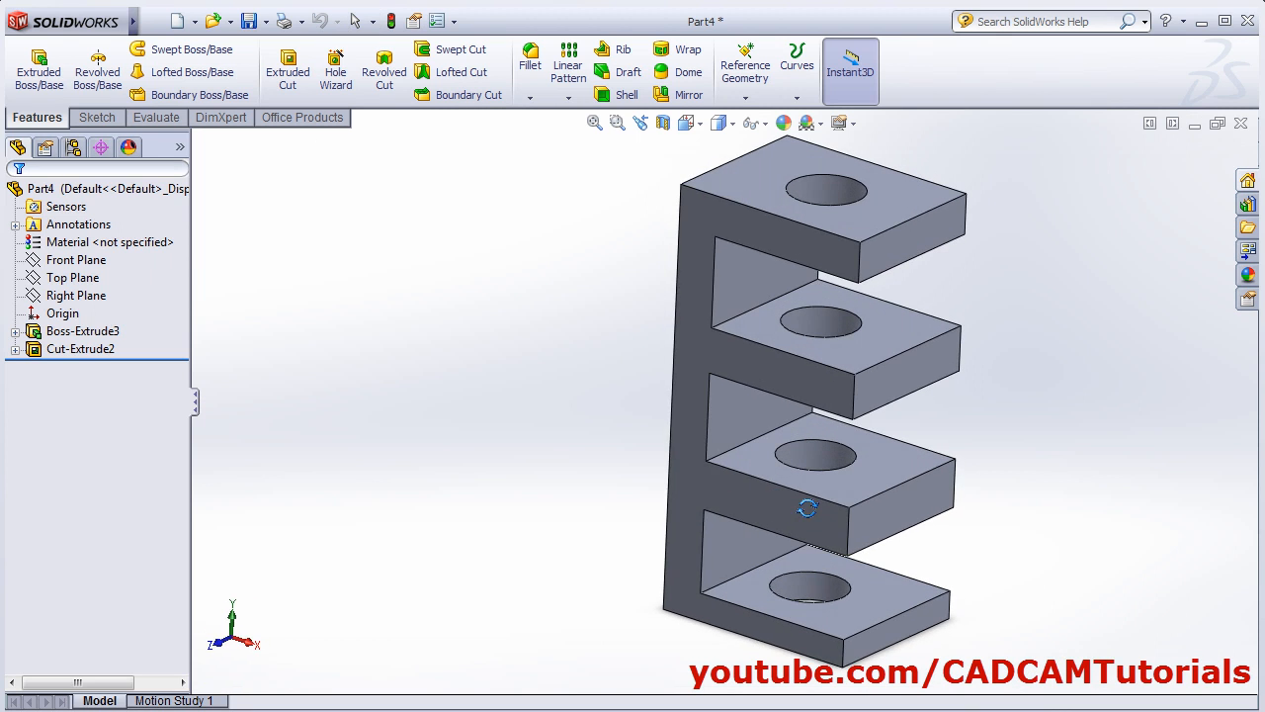
click(714, 125)
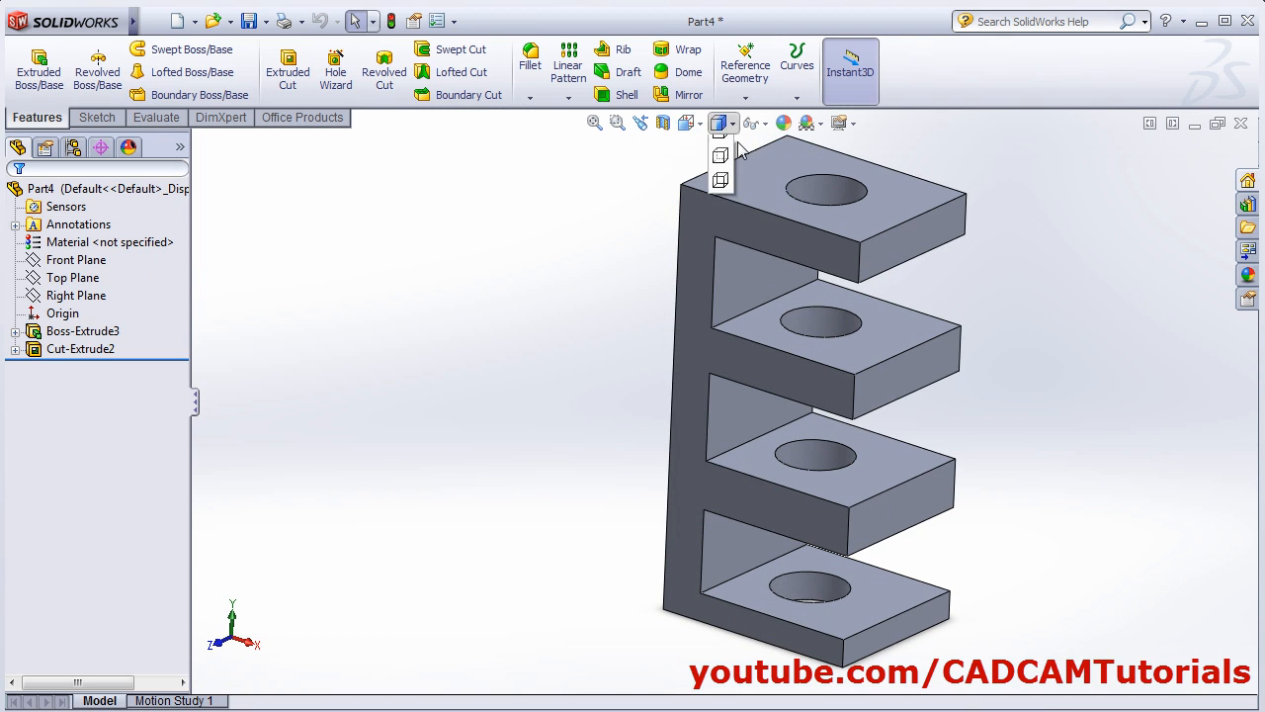
click(688, 124)
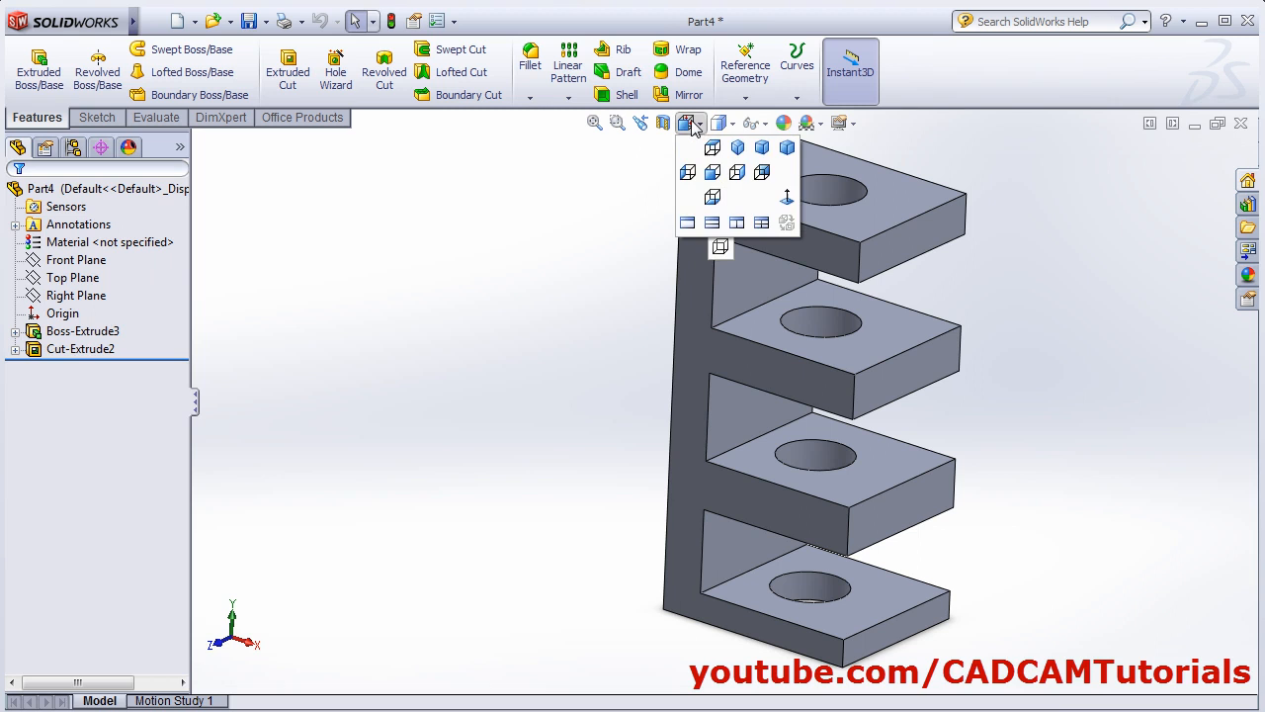
- Show the part in the Dimetric view and compare its Shaded display style with Shaded With Edges
click(787, 148)
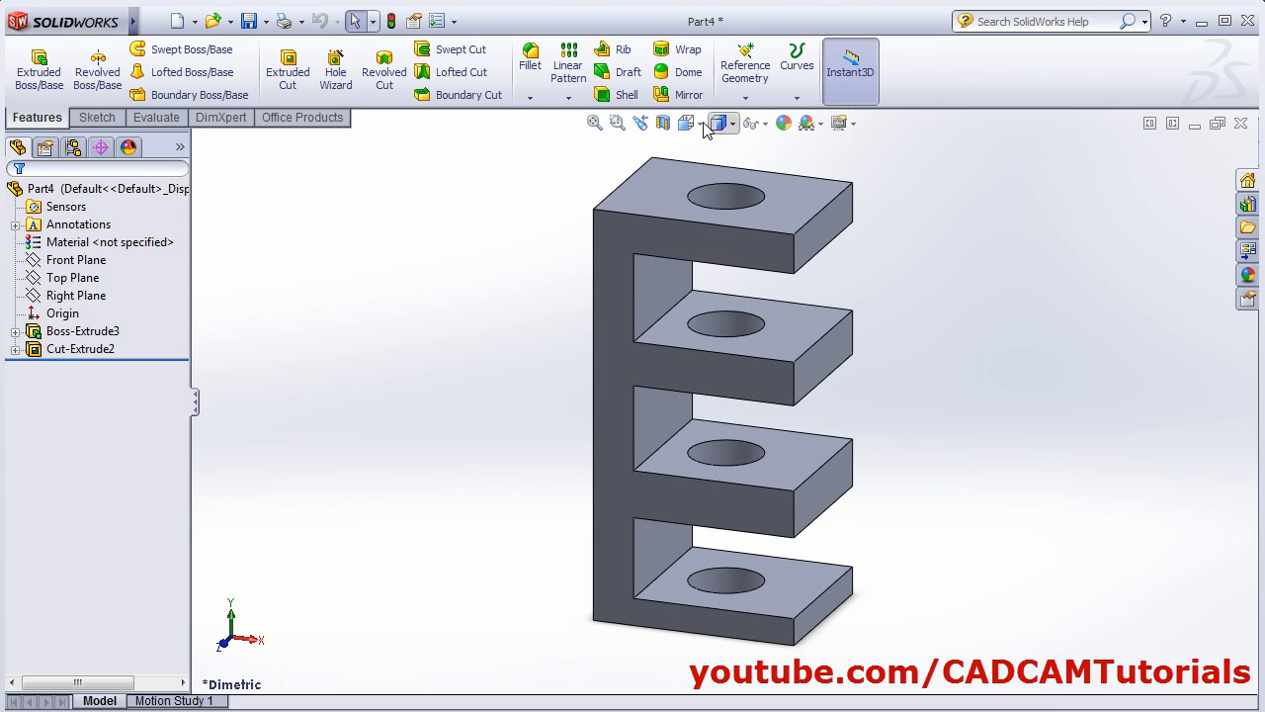
click(688, 123)
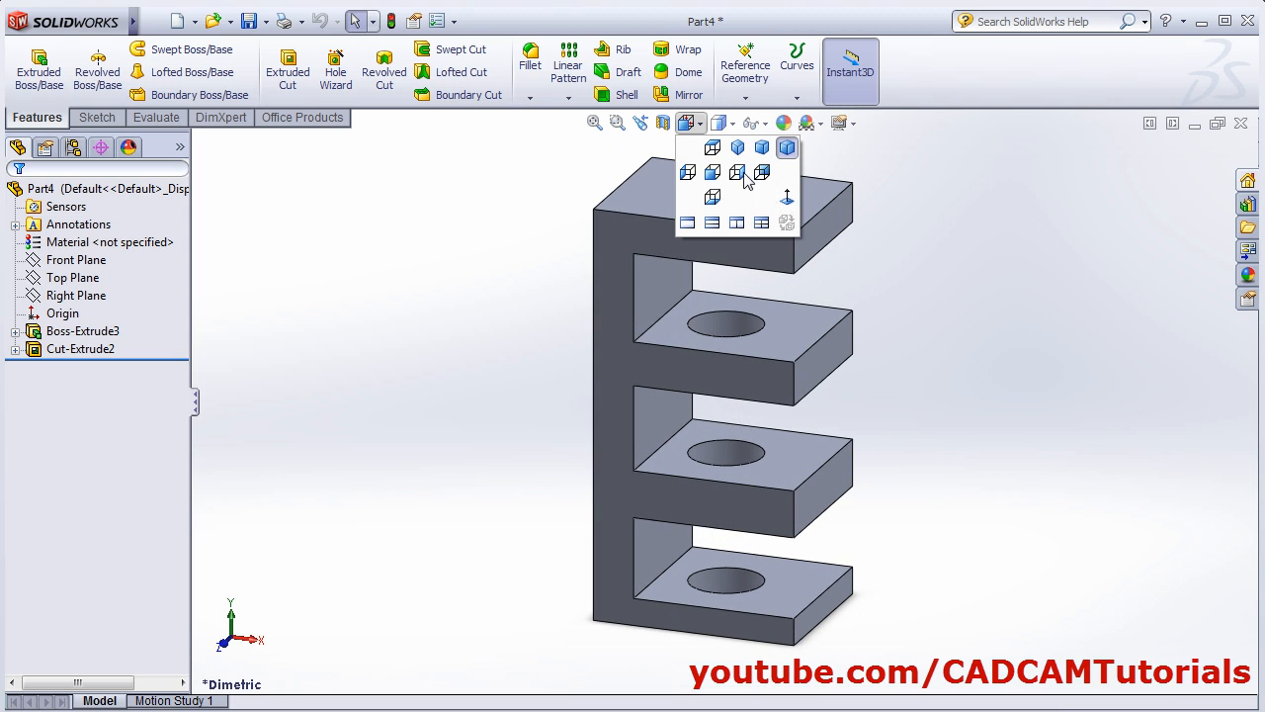
click(719, 122)
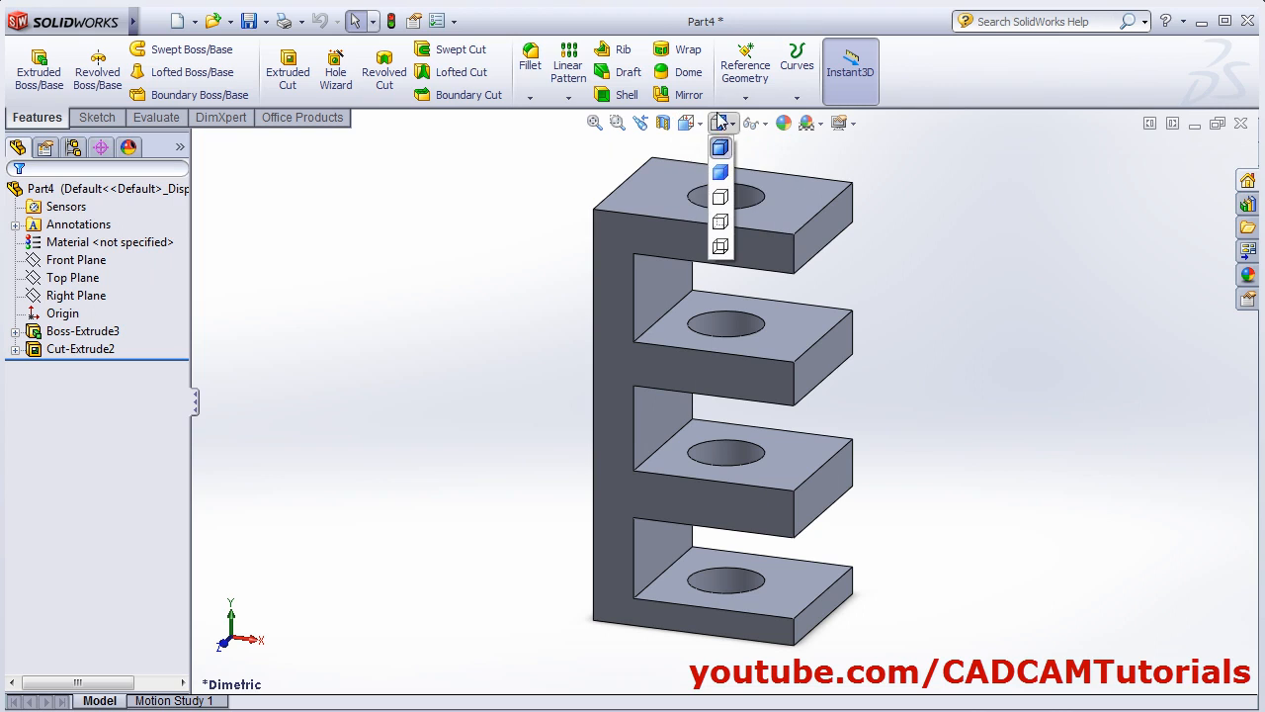
click(720, 174)
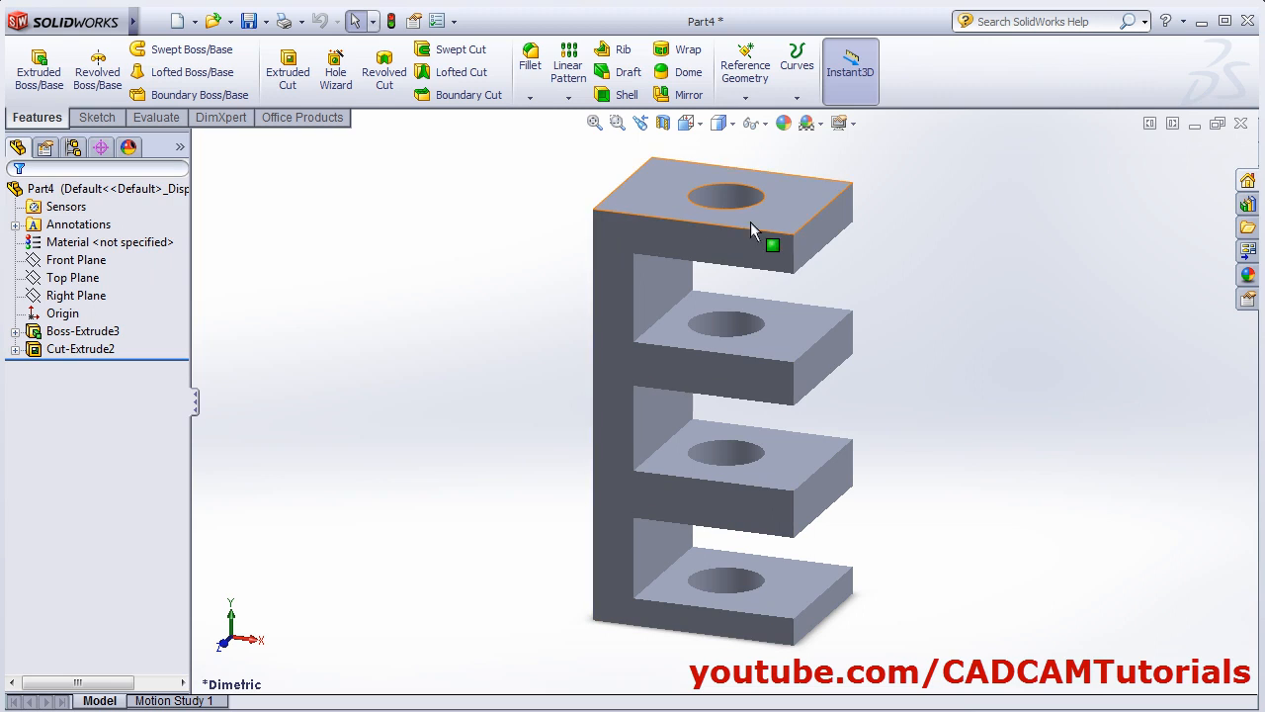
click(732, 126)
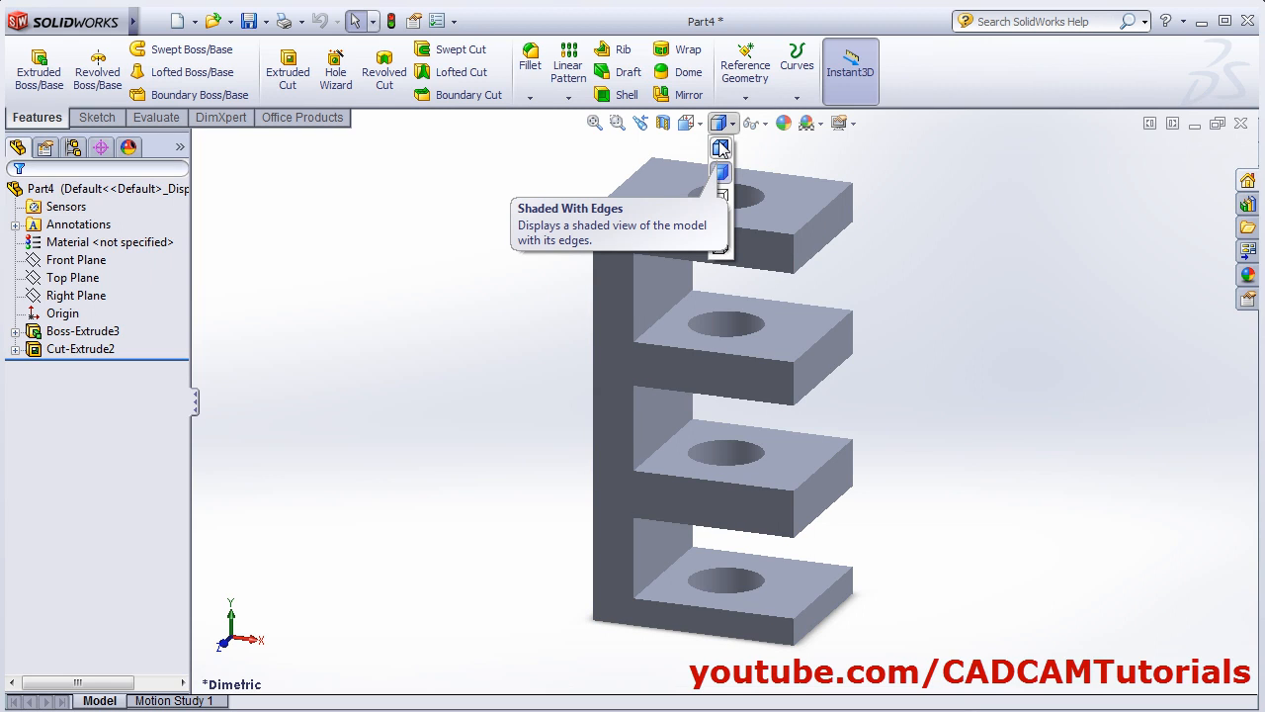
click(721, 148)
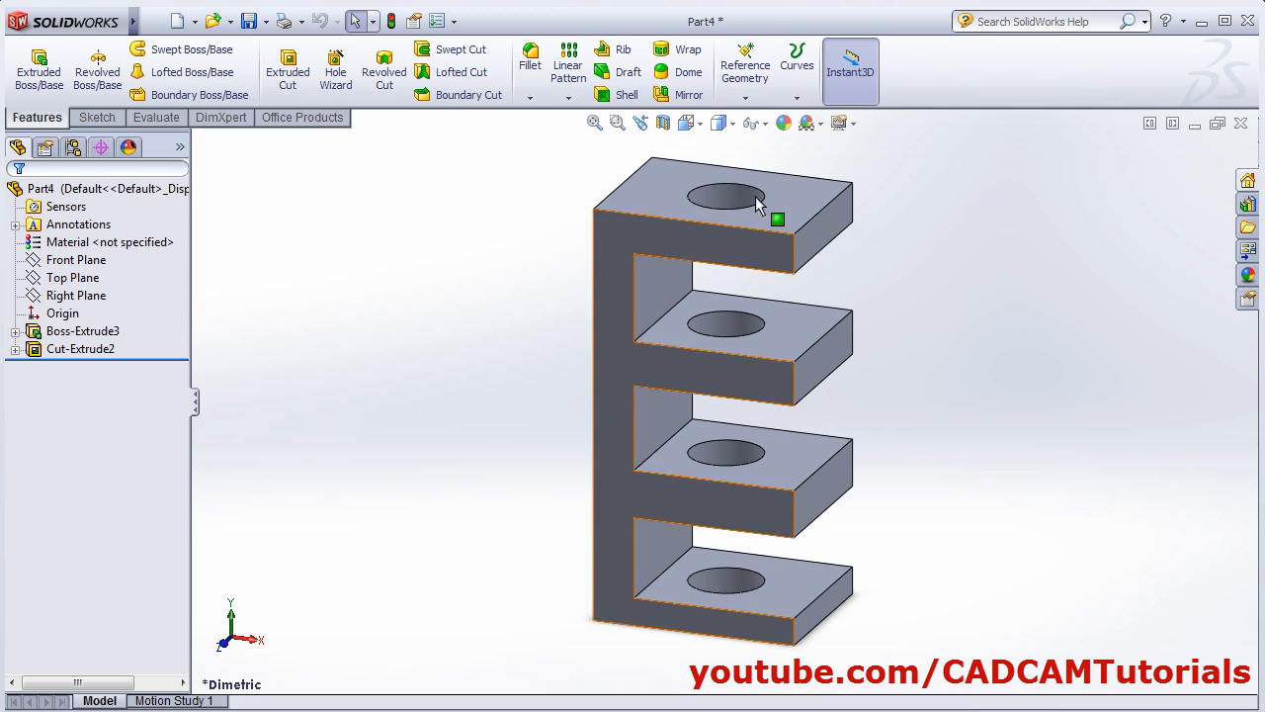
- Inspect the part from several angles in the Hidden Lines Removed and Hidden Lines Visible display styles
click(734, 126)
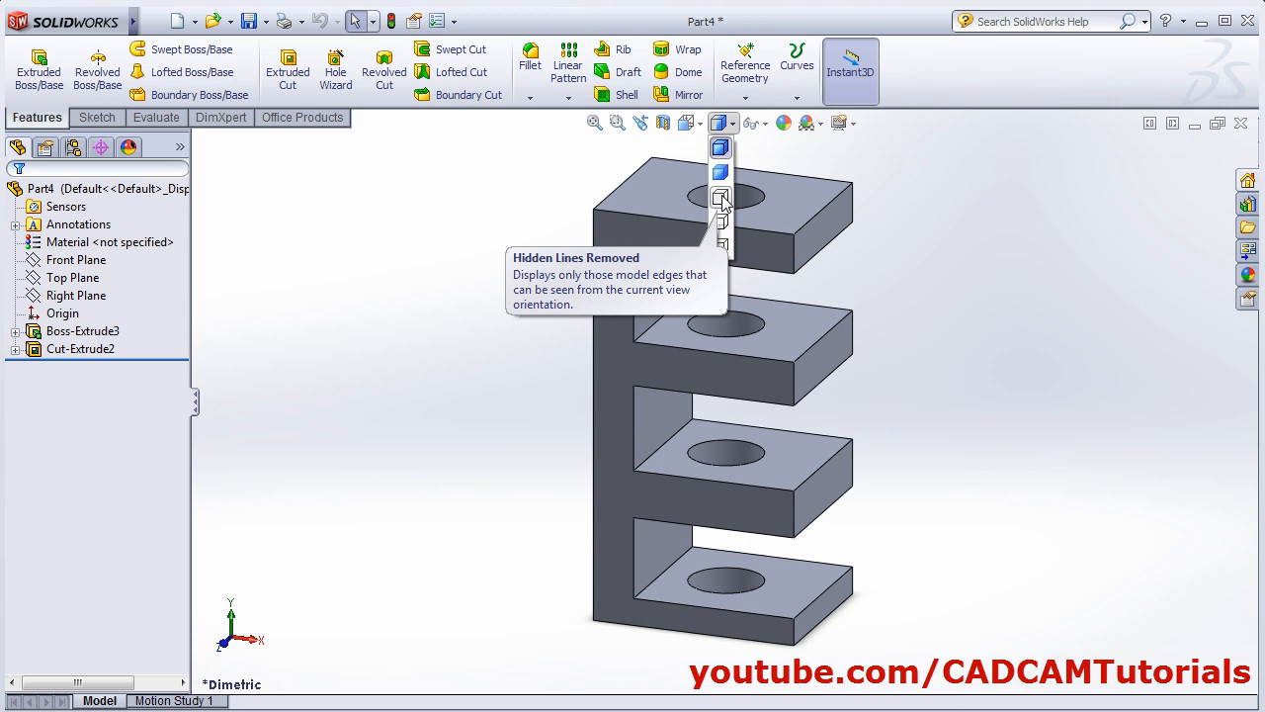
click(722, 198)
middle_drag(903, 310, 840, 360)
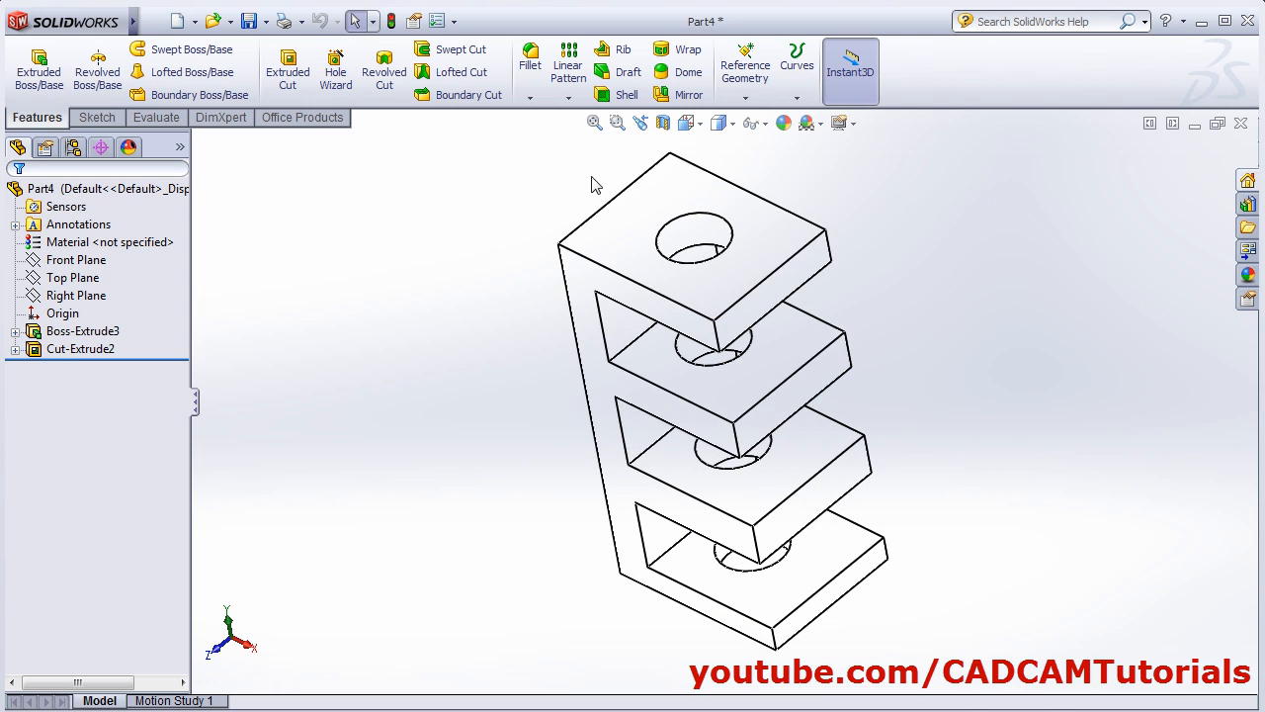
click(734, 124)
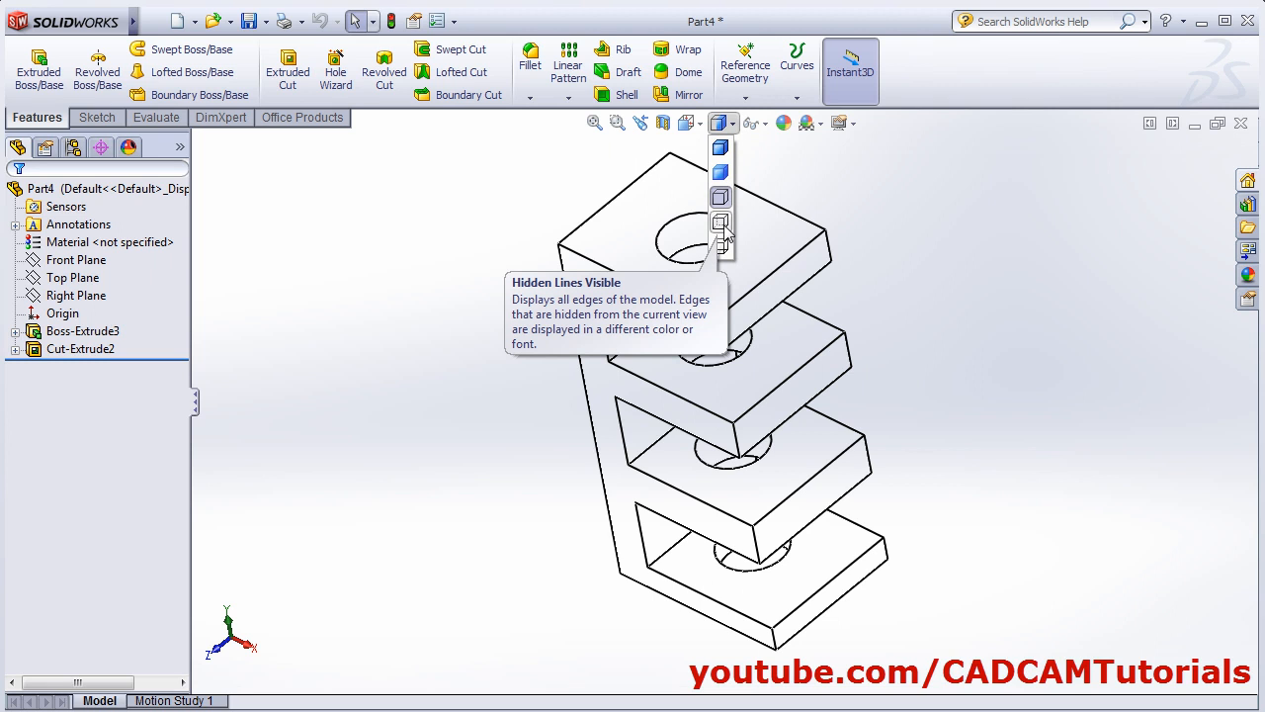
click(720, 223)
middle_drag(663, 359, 574, 305)
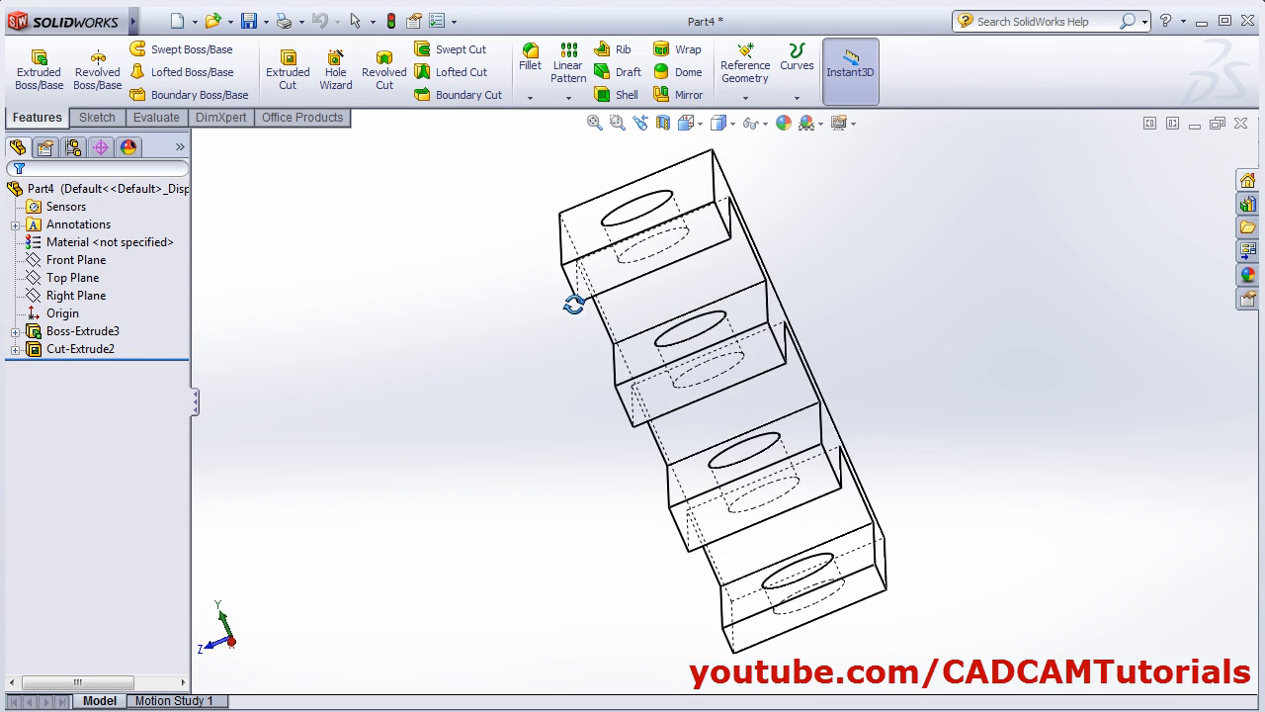
key(ctrl+7)
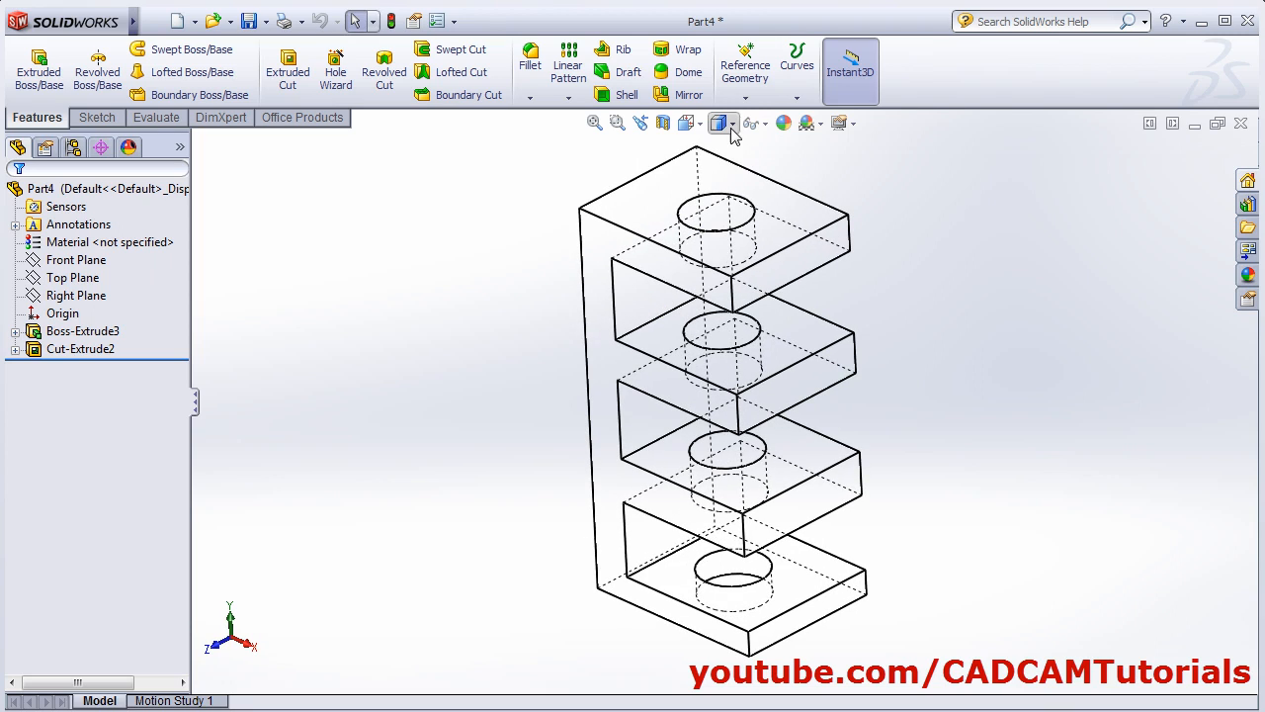
- Inspect the part in the Wireframe display style, and restore Shaded With Edges
click(739, 131)
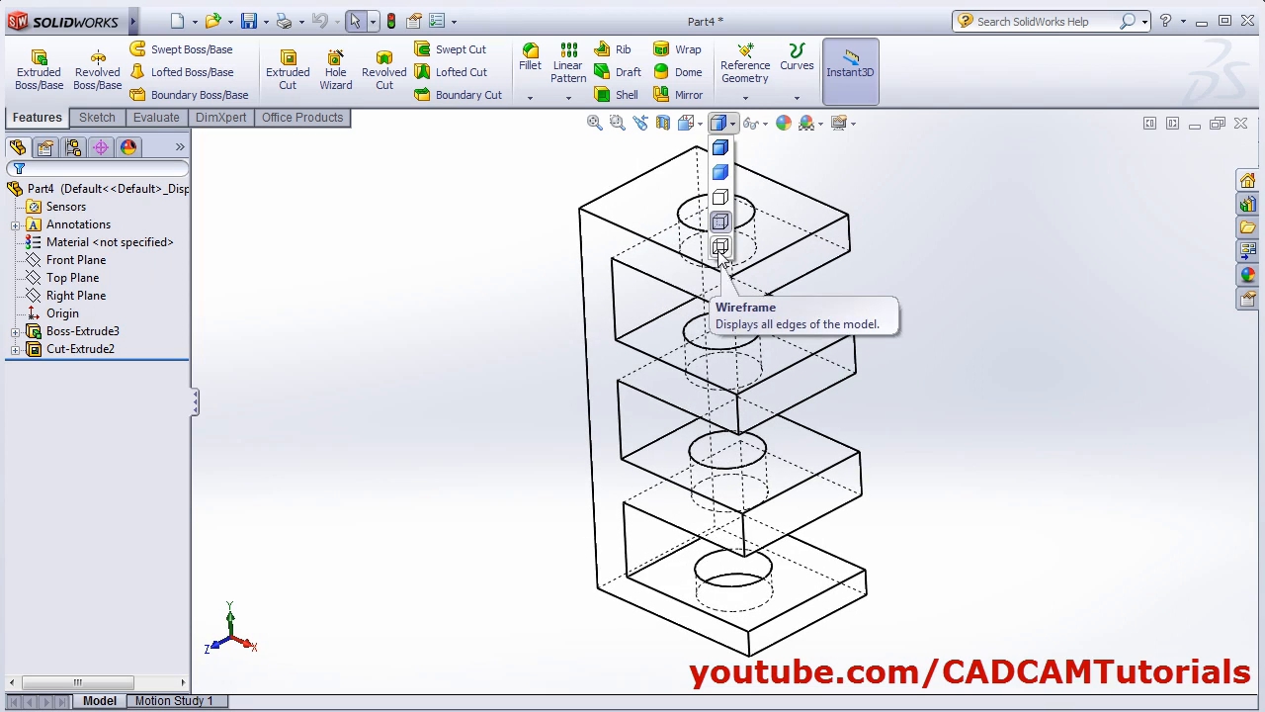
click(727, 259)
middle_drag(728, 259, 816, 332)
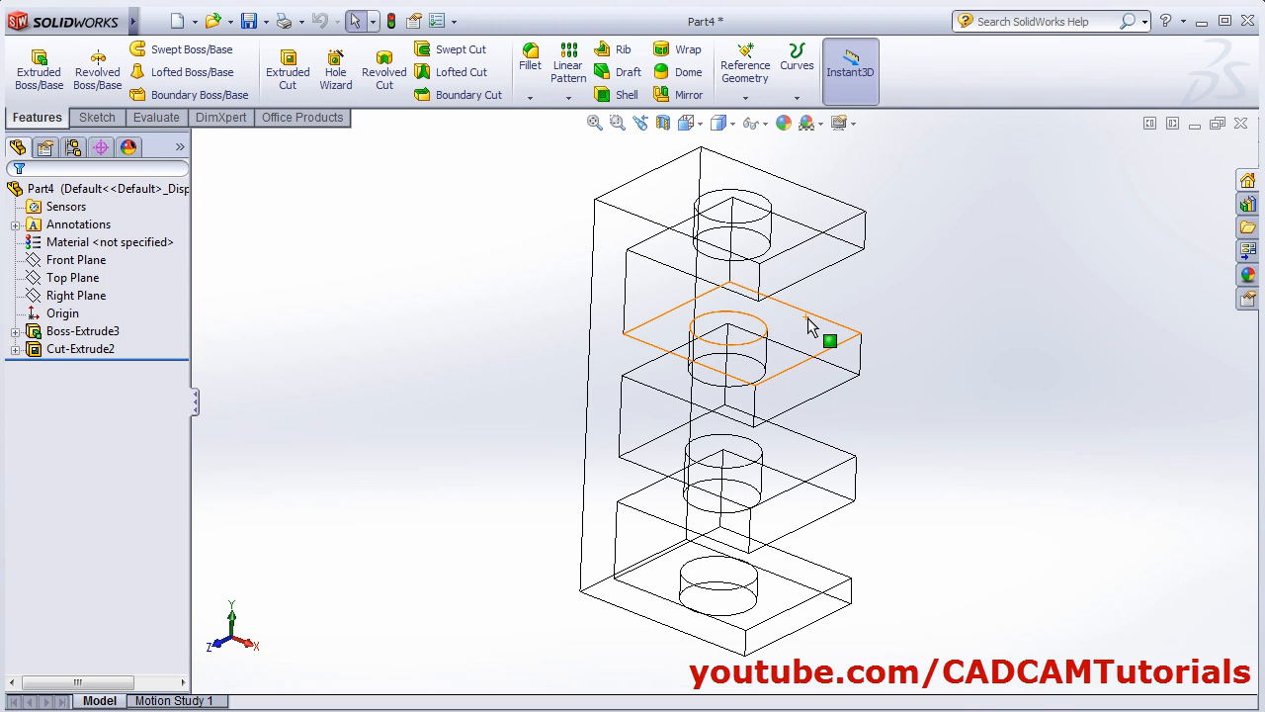
click(732, 123)
click(725, 151)
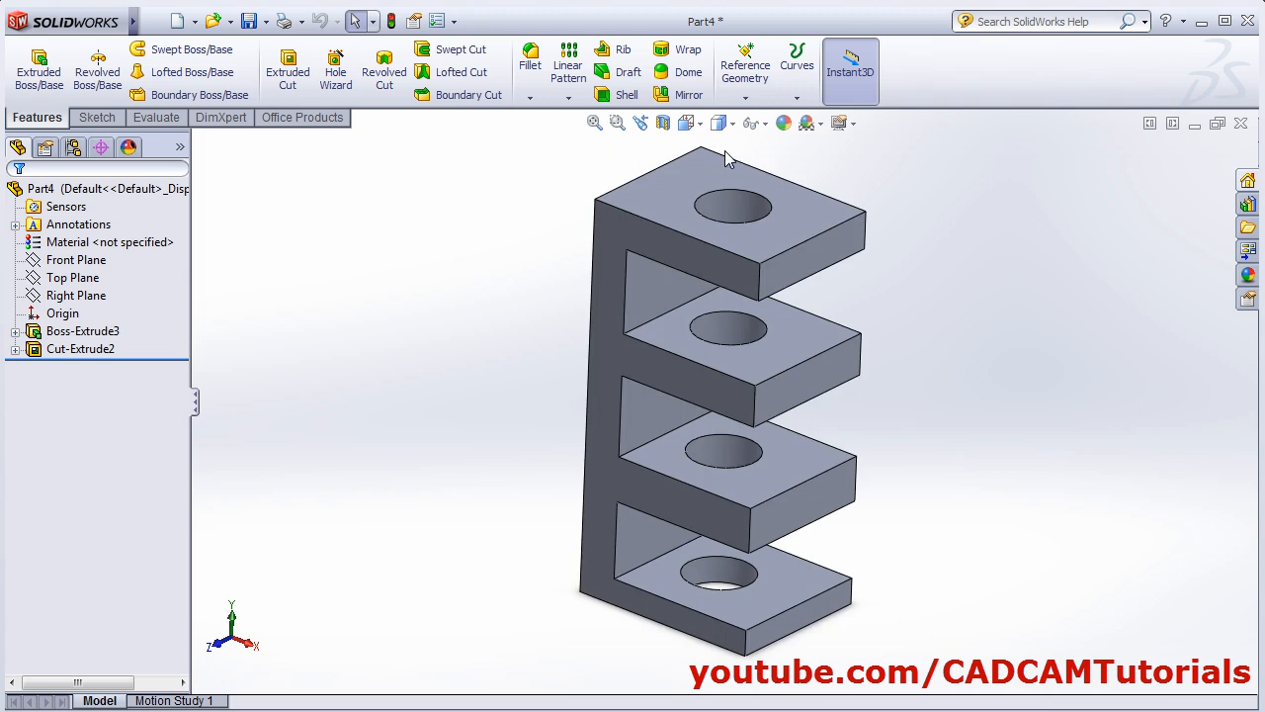
mouse_move(924, 400)
middle_down()
mouse_move(932, 392)
mouse_move(933, 407)
middle_up()
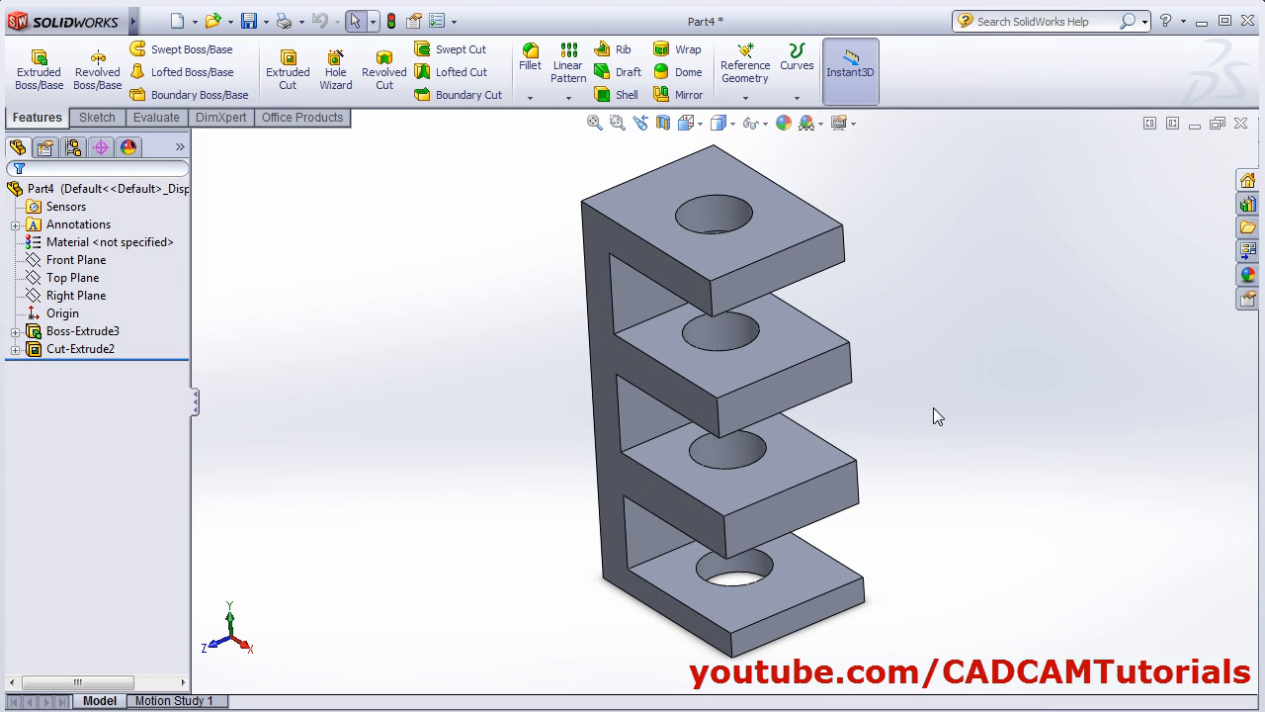